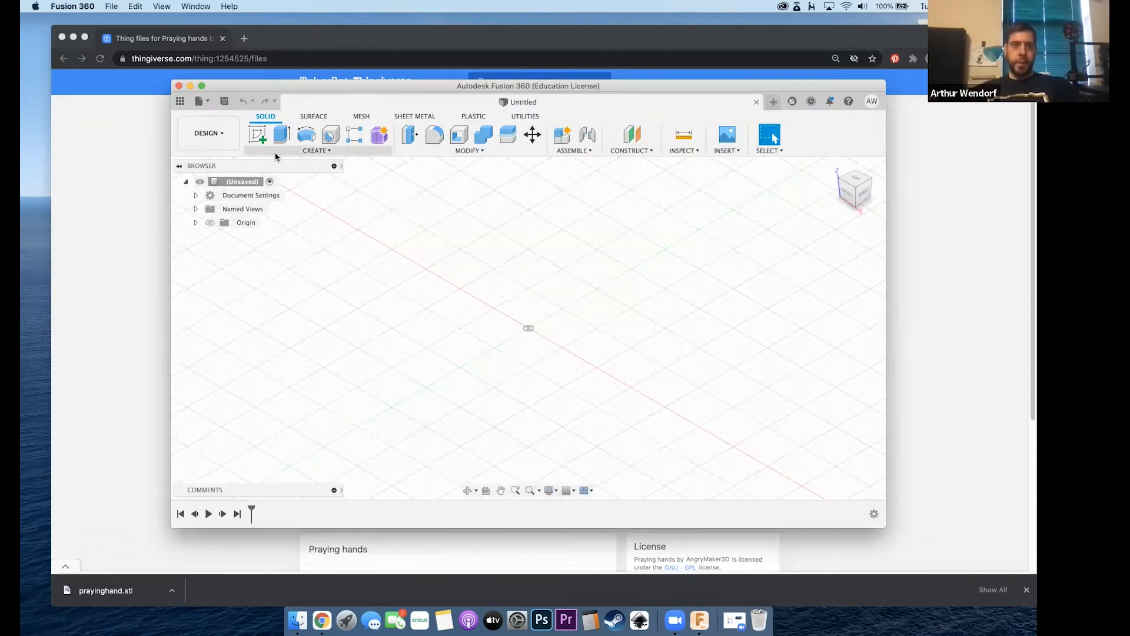
- Insert the mesh file prayinghand.stl from the Downloads folder, with Millimeter as the unit type
{"action": "left_click", "coordinate": [728, 151]}
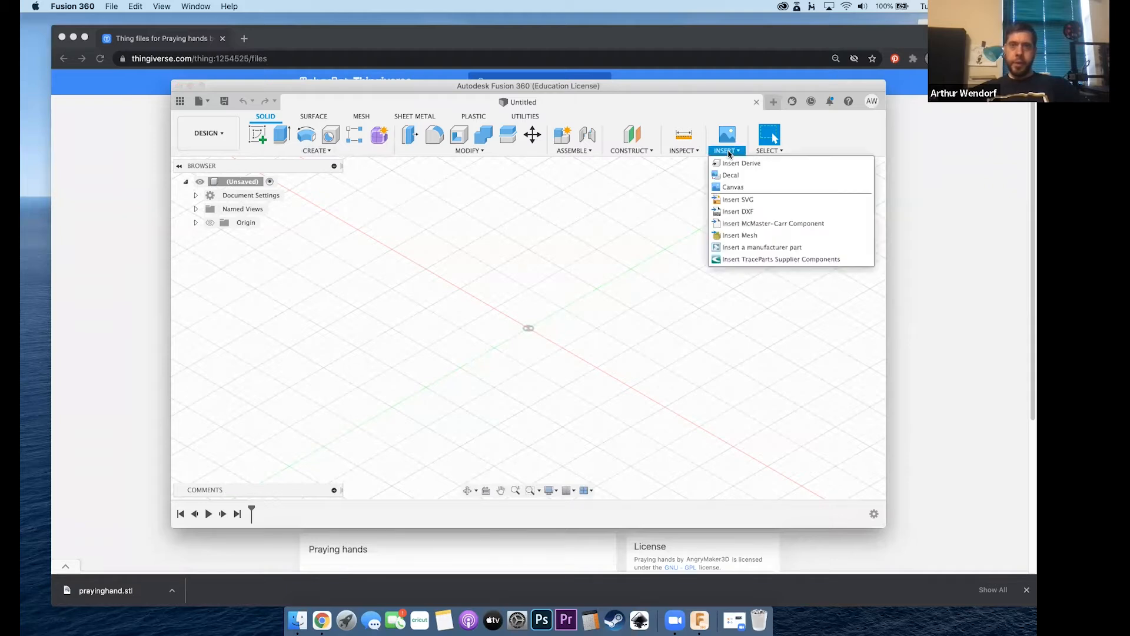
{"action": "left_click", "coordinate": [740, 236]}
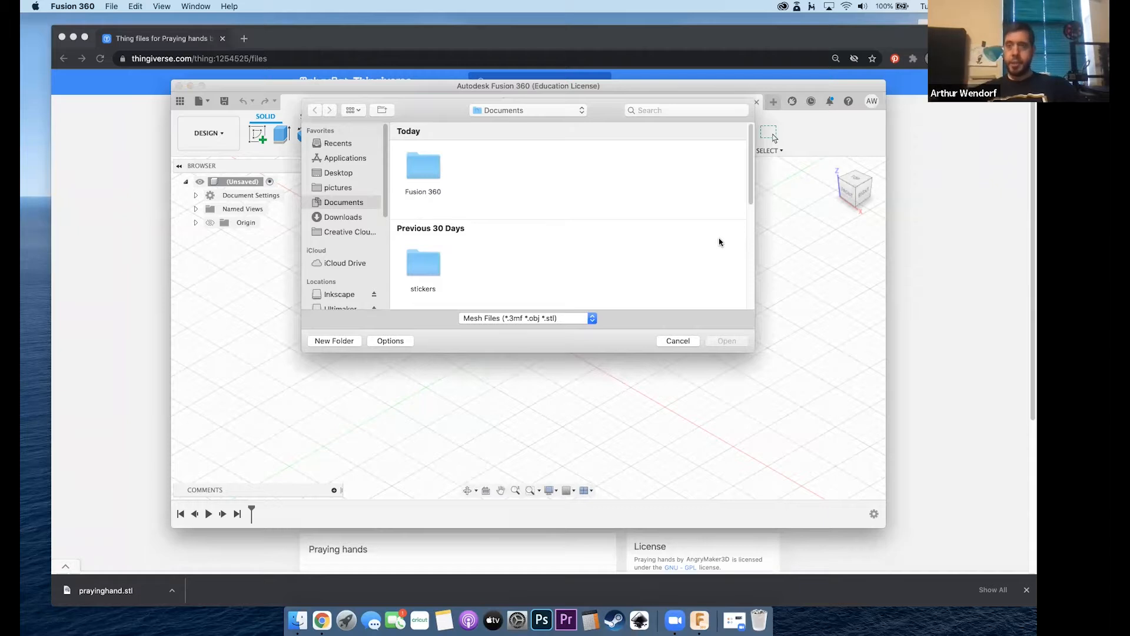
{"action": "scroll", "coordinate": [560, 224], "scroll_direction": "down", "scroll_amount": 1}
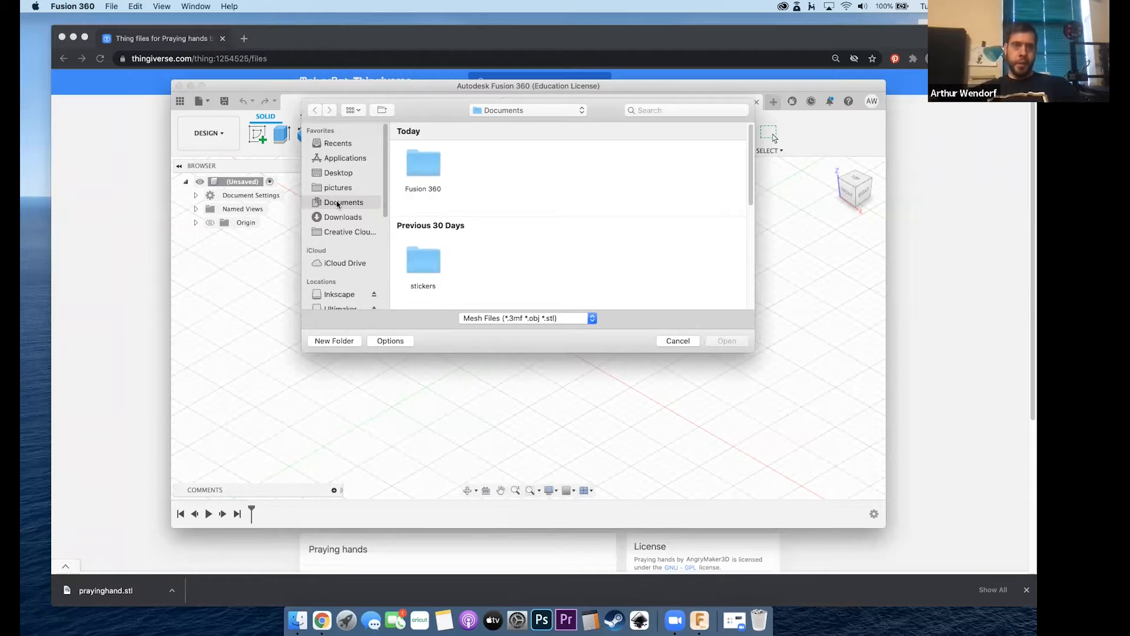
{"action": "left_click", "coordinate": [340, 218]}
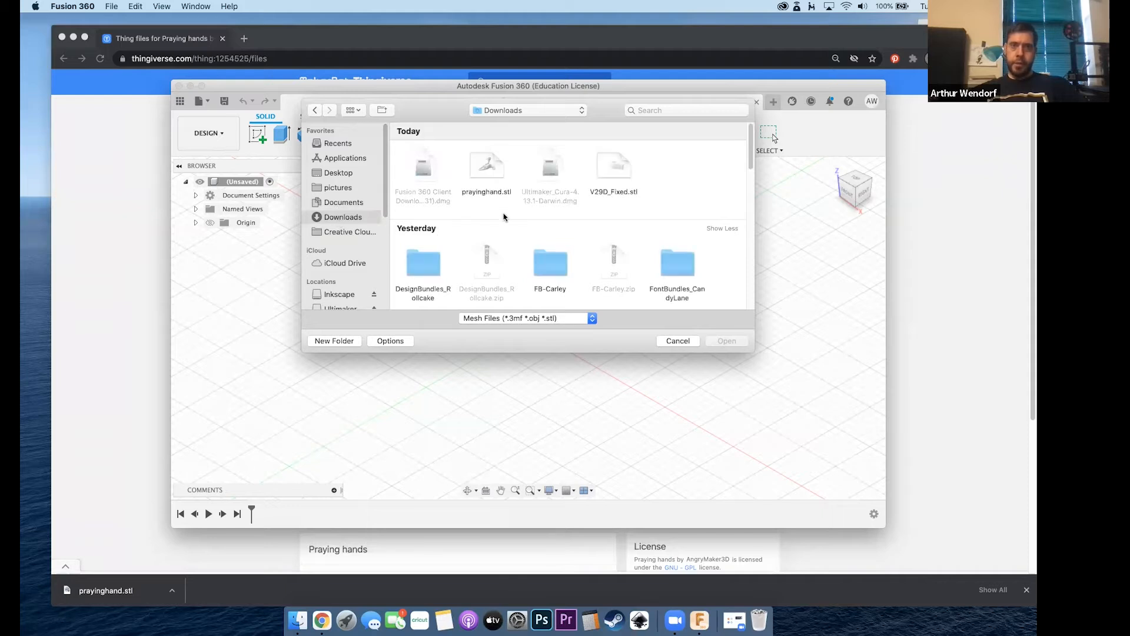
{"action": "left_click", "coordinate": [495, 186]}
{"action": "left_click", "coordinate": [730, 342]}
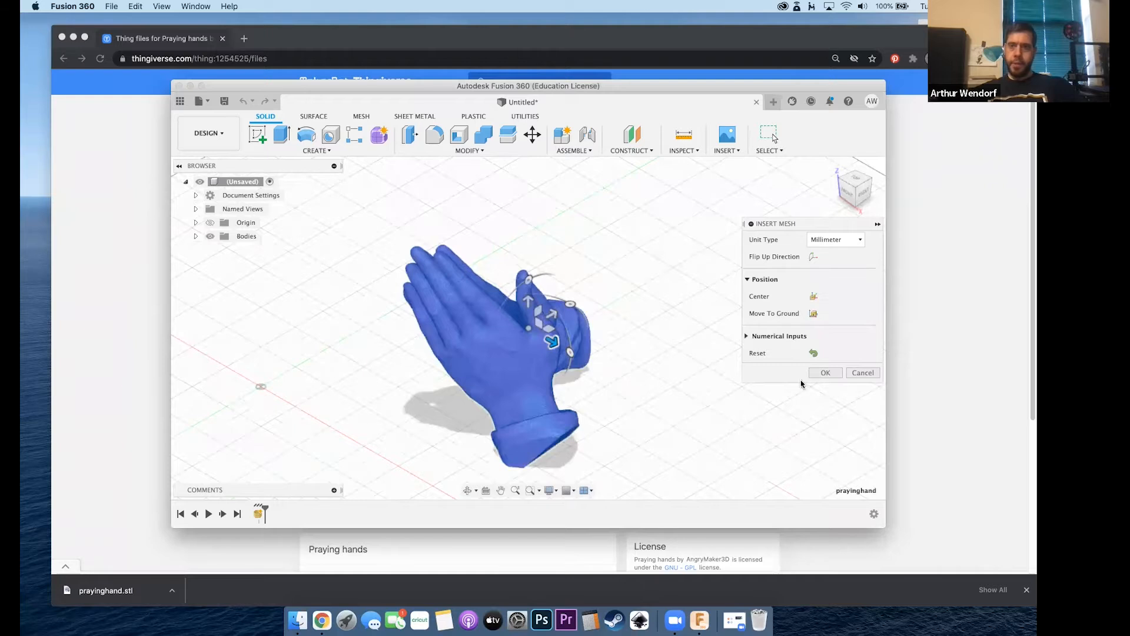
{"action": "left_click", "coordinate": [827, 373]}
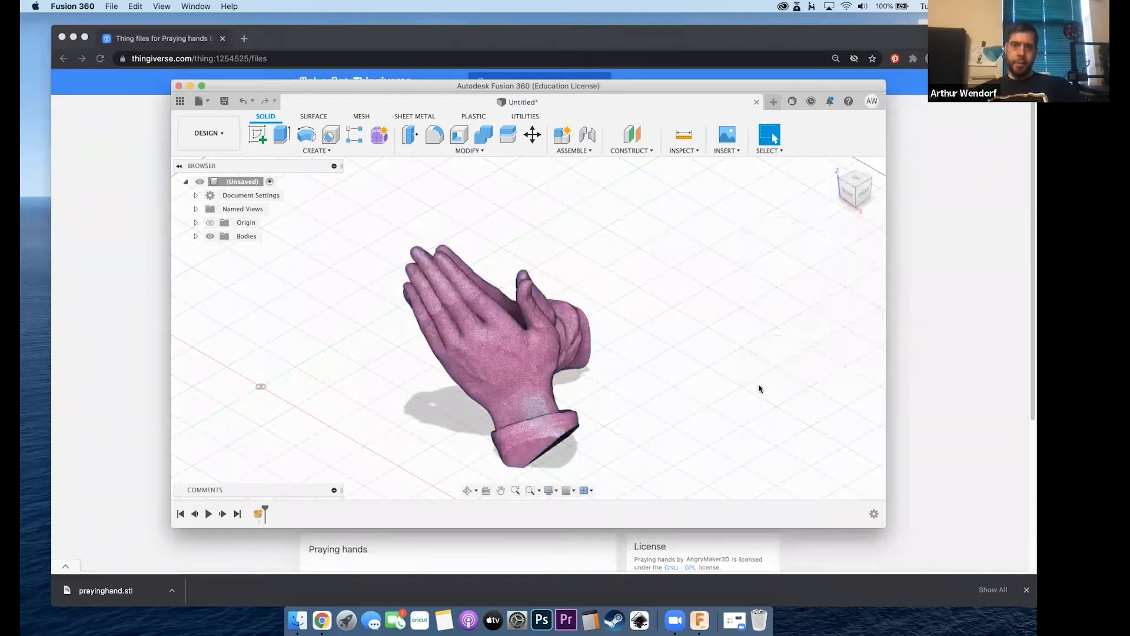
- Inspect the mesh properties of the prayinghand body, including its facet count
{"action": "scroll", "coordinate": [492, 363], "scroll_direction": "up", "scroll_amount": 10}
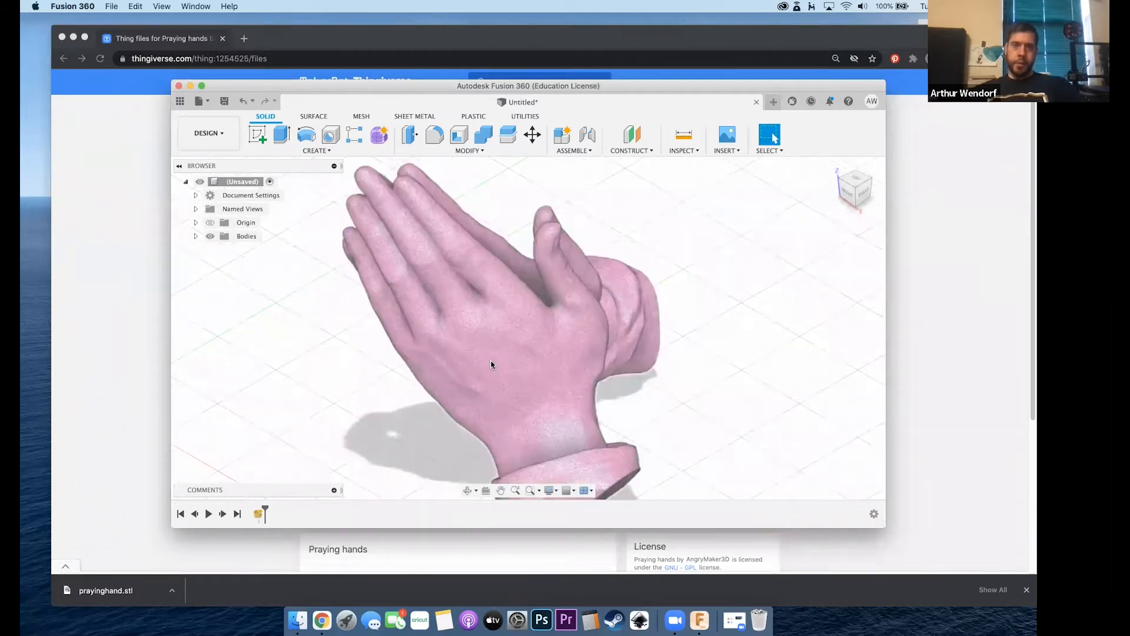
{"action": "scroll", "coordinate": [503, 357], "scroll_direction": "down", "scroll_amount": 10}
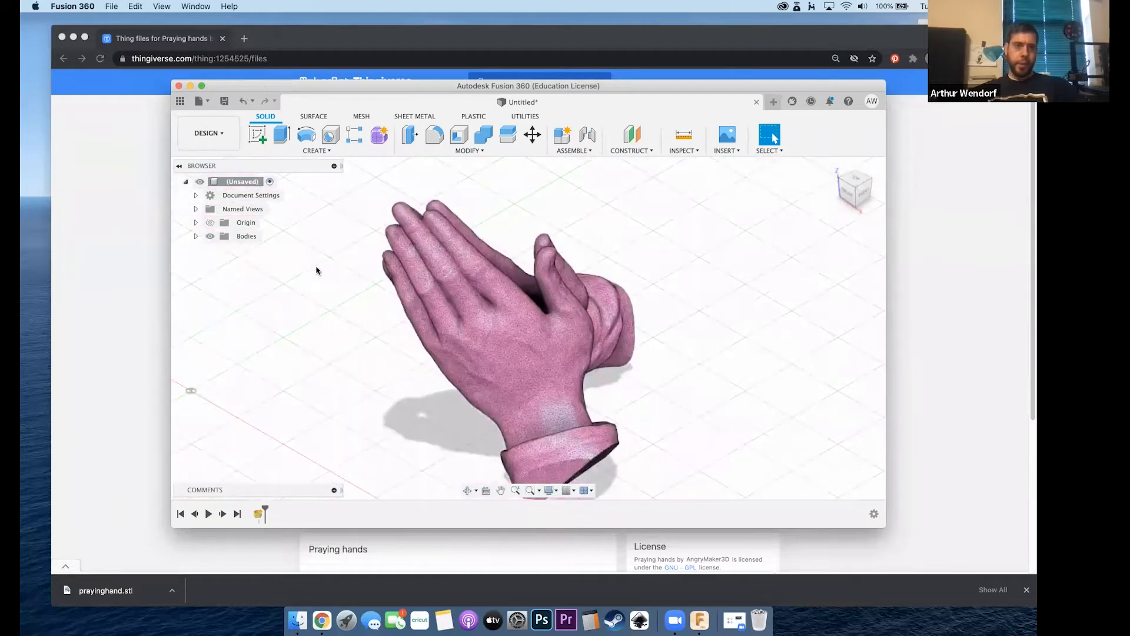
{"action": "left_click", "coordinate": [196, 237]}
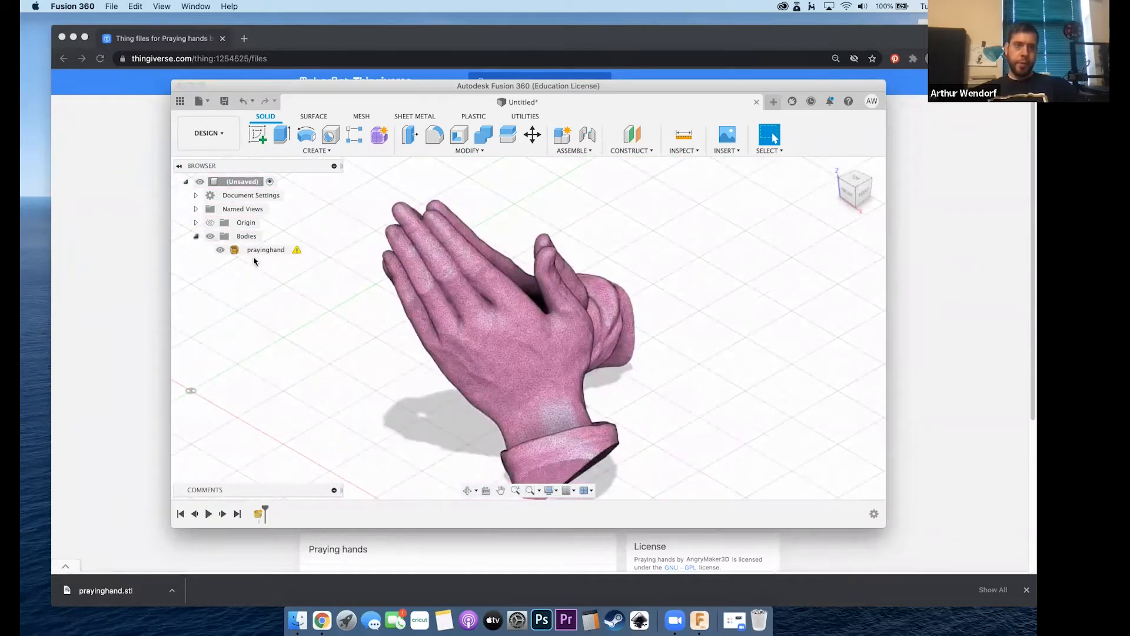
{"action": "left_click", "coordinate": [196, 237]}
{"action": "left_click", "coordinate": [196, 237]}
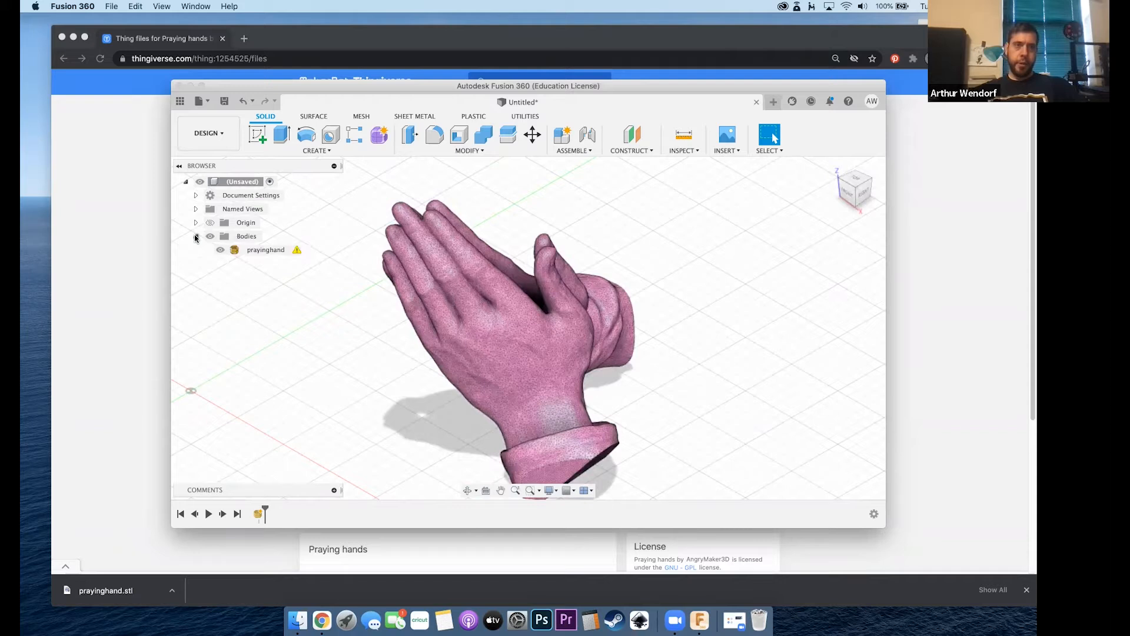
{"action": "right_click", "coordinate": [254, 253]}
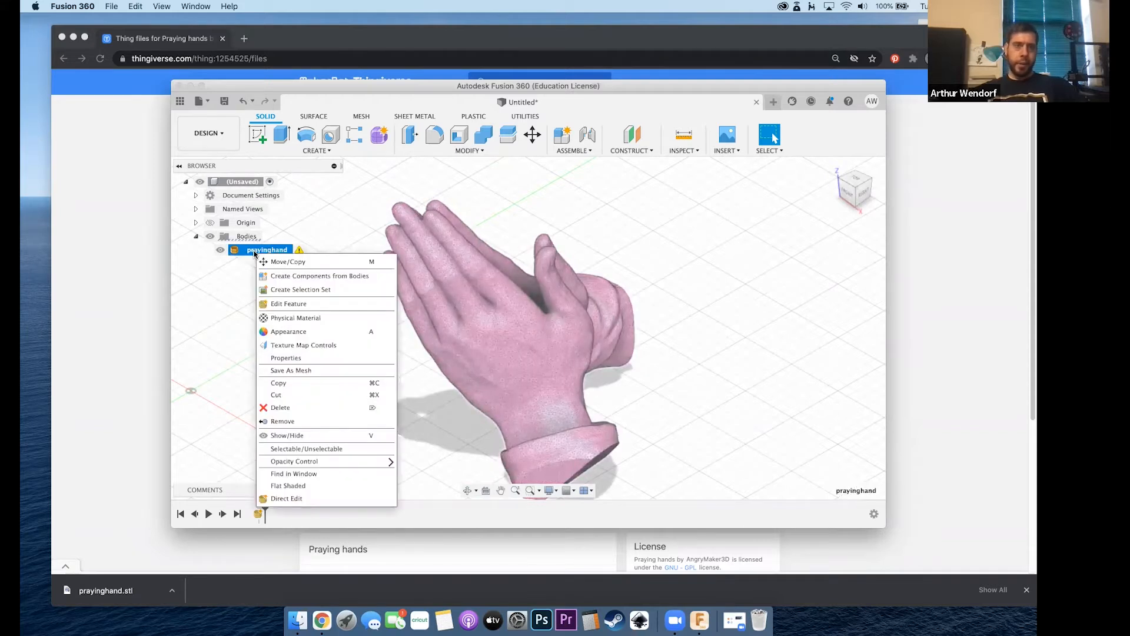
{"action": "left_click", "coordinate": [289, 358]}
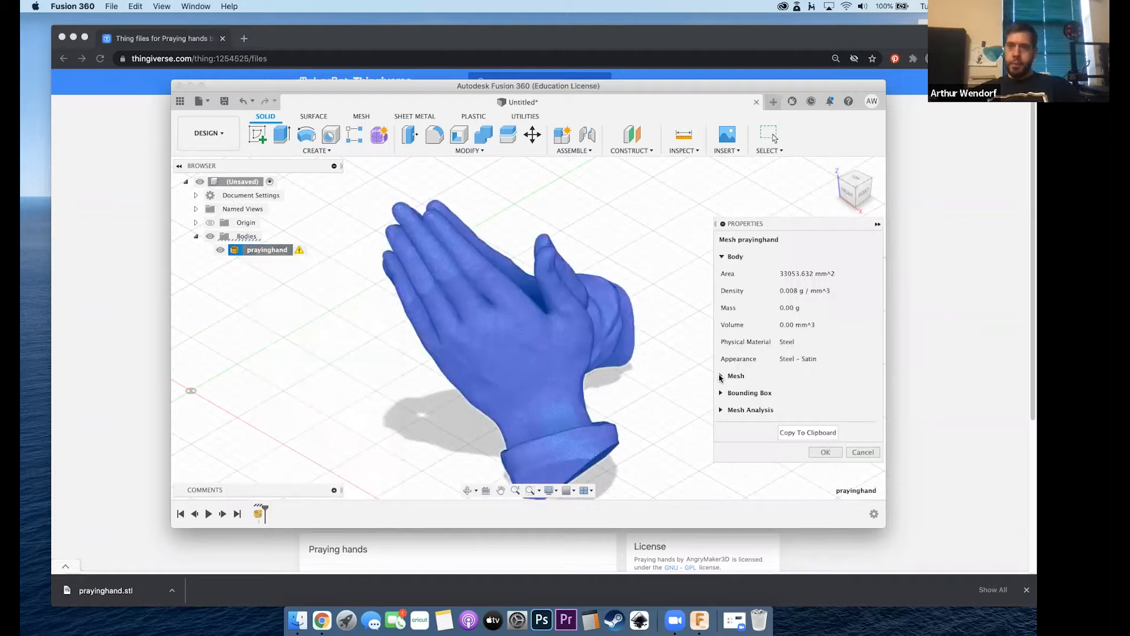
{"action": "left_click", "coordinate": [720, 376]}
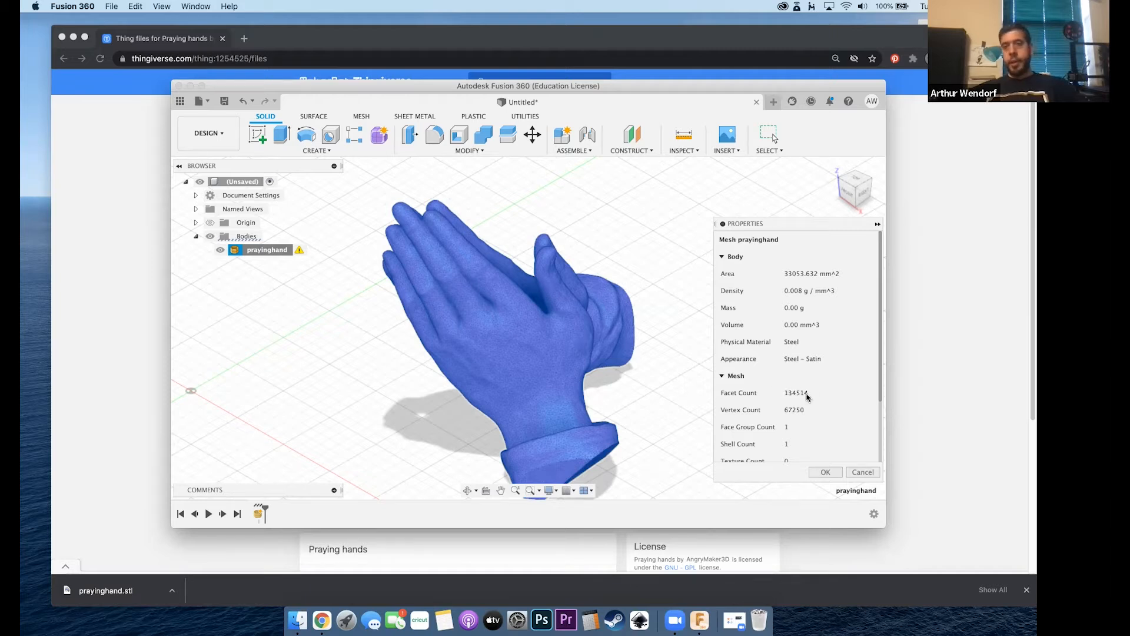
{"action": "left_click", "coordinate": [826, 472]}
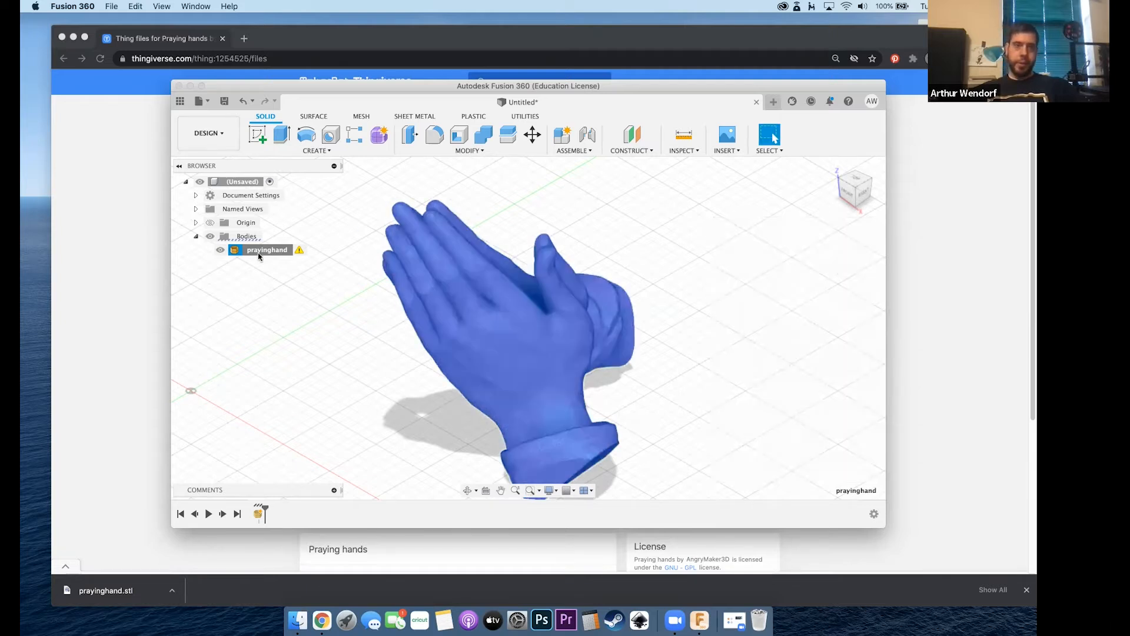
- Reduce the prayinghand mesh to a proportion of 10 with the Proportion type and Adaptive remeshing
{"action": "left_click", "coordinate": [252, 253]}
{"action": "left_click", "coordinate": [360, 117]}
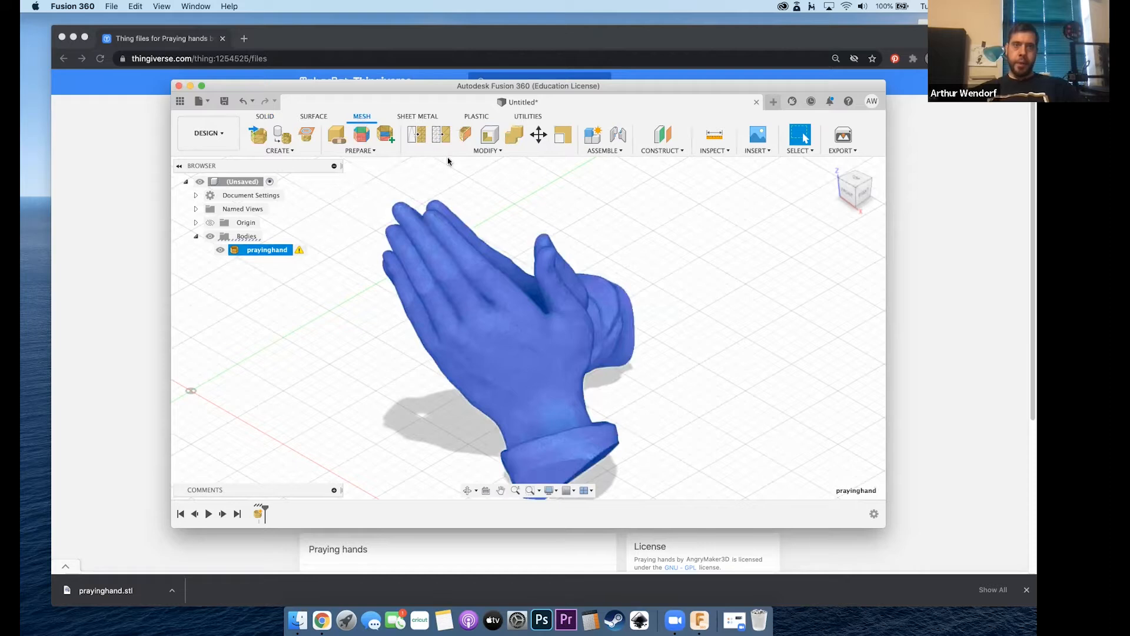
{"action": "left_click", "coordinate": [441, 137]}
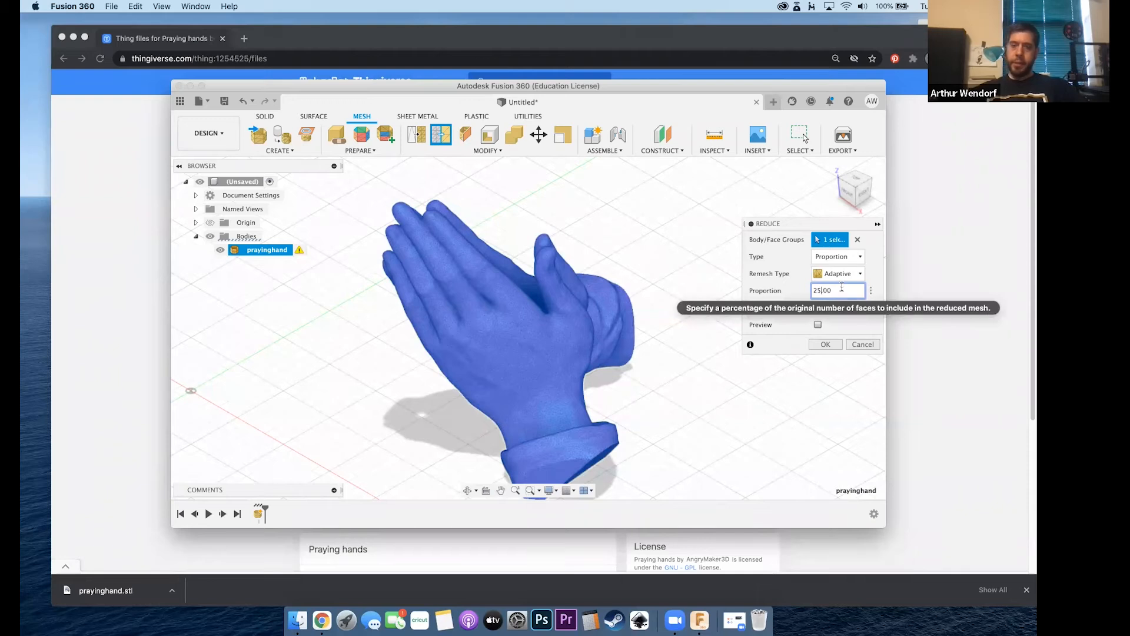
{"action": "key", "text": "BackSpace"}
{"action": "key", "text": "BackSpace"}
{"action": "type", "text": "10"}
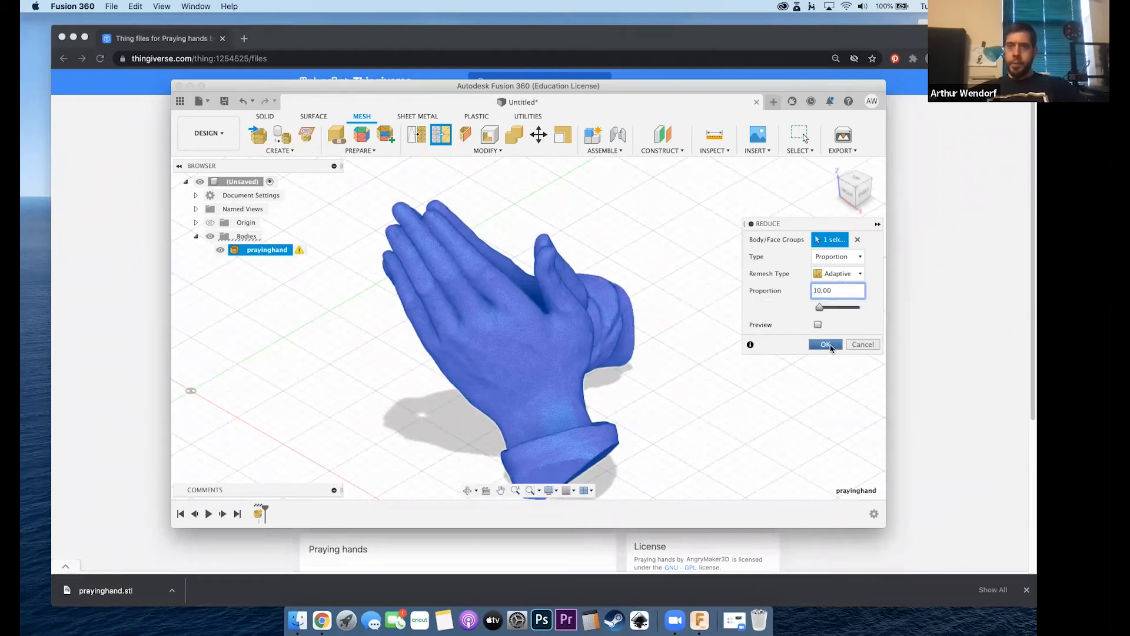
{"action": "left_click", "coordinate": [826, 345]}
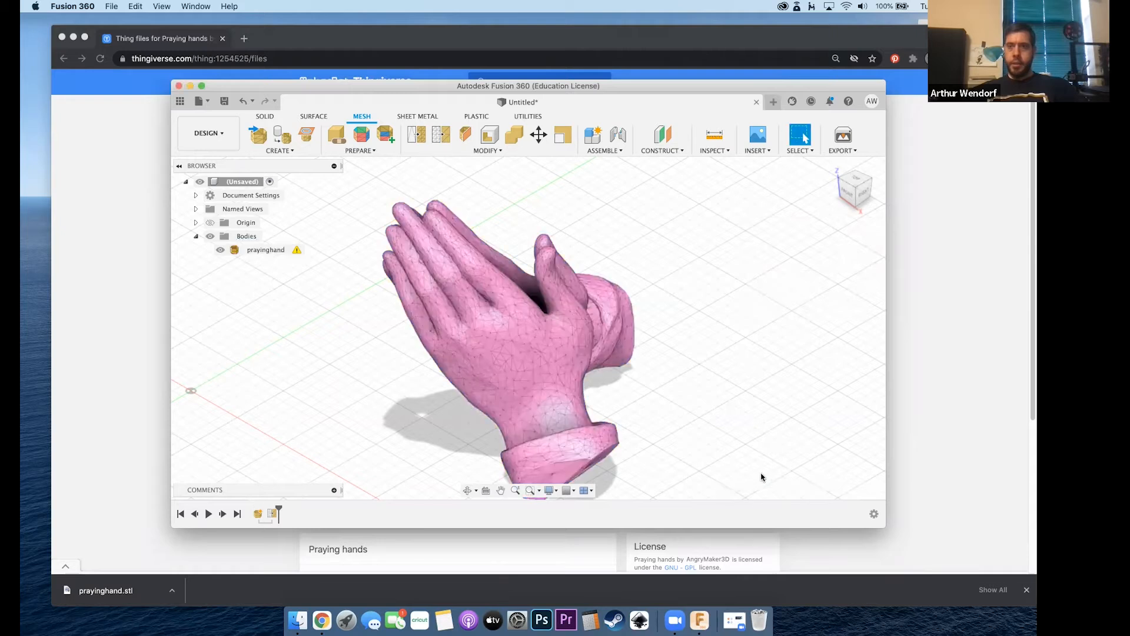
- Check the reduced prayinghand mesh's facet count in its properties
{"action": "left_click", "coordinate": [576, 374]}
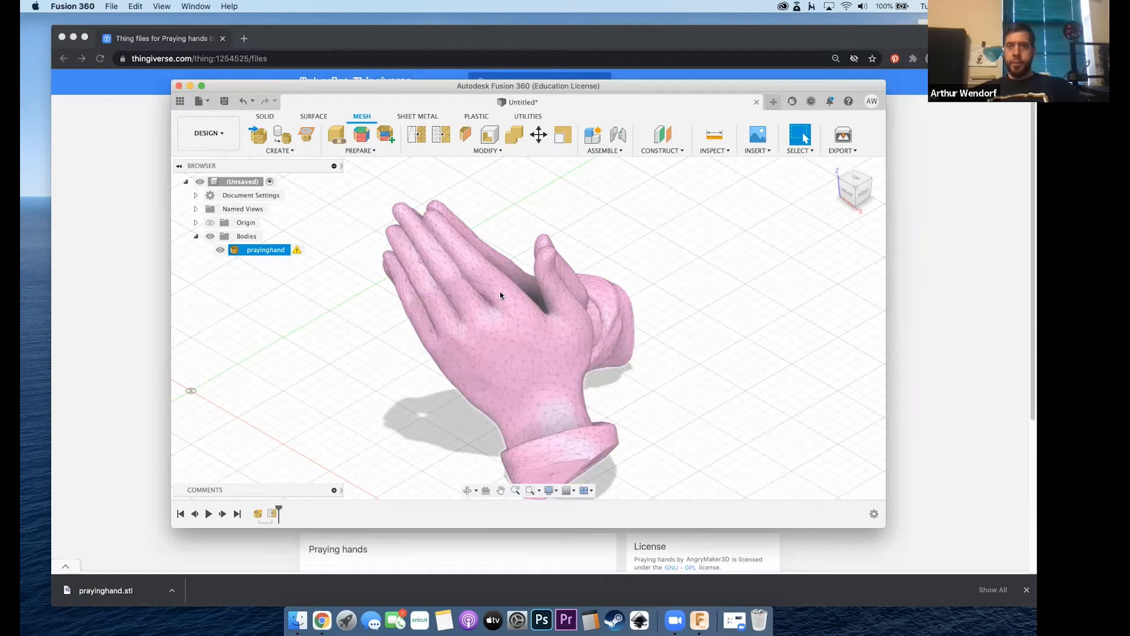
{"action": "left_click", "coordinate": [310, 275]}
{"action": "left_click", "coordinate": [270, 250]}
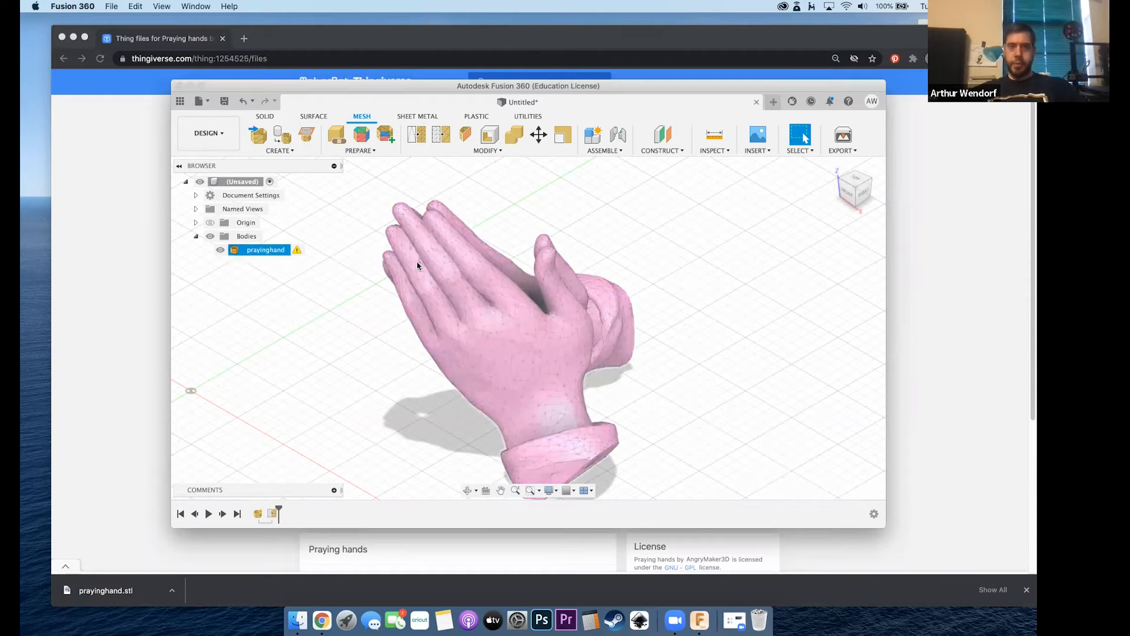
{"action": "right_click", "coordinate": [260, 251]}
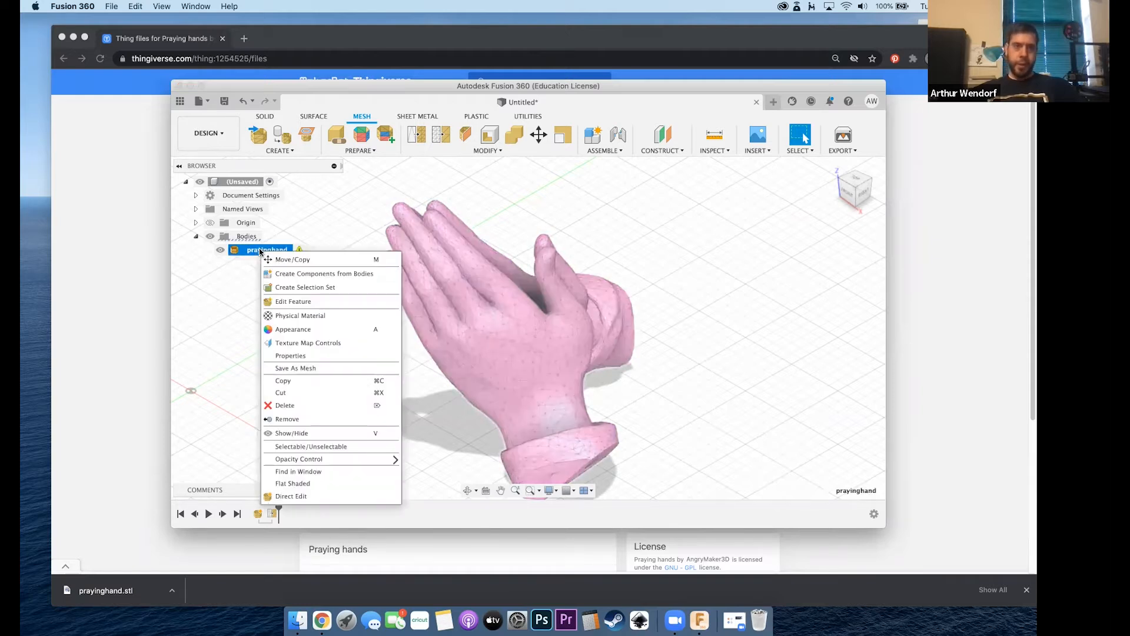
{"action": "left_click", "coordinate": [312, 357]}
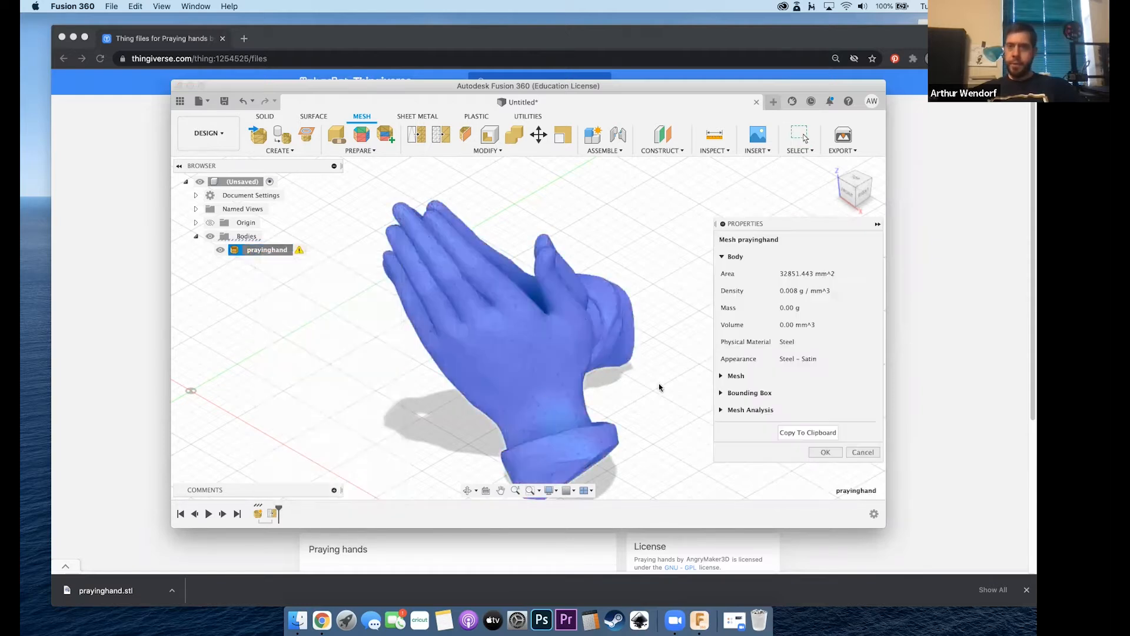
{"action": "left_click", "coordinate": [733, 375]}
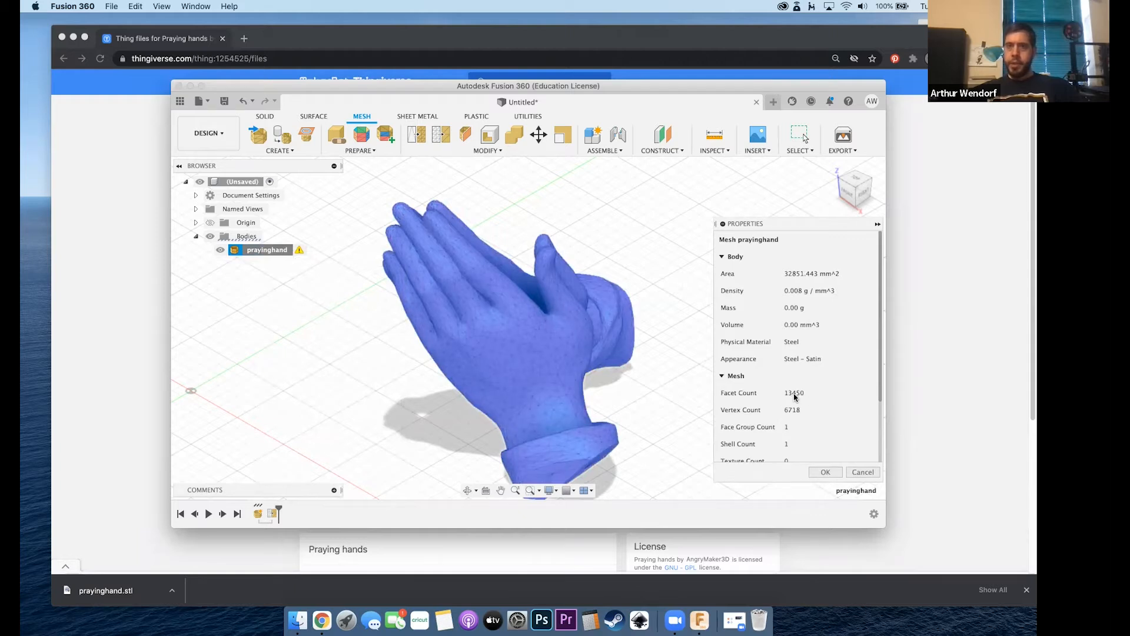
{"action": "left_click", "coordinate": [825, 472]}
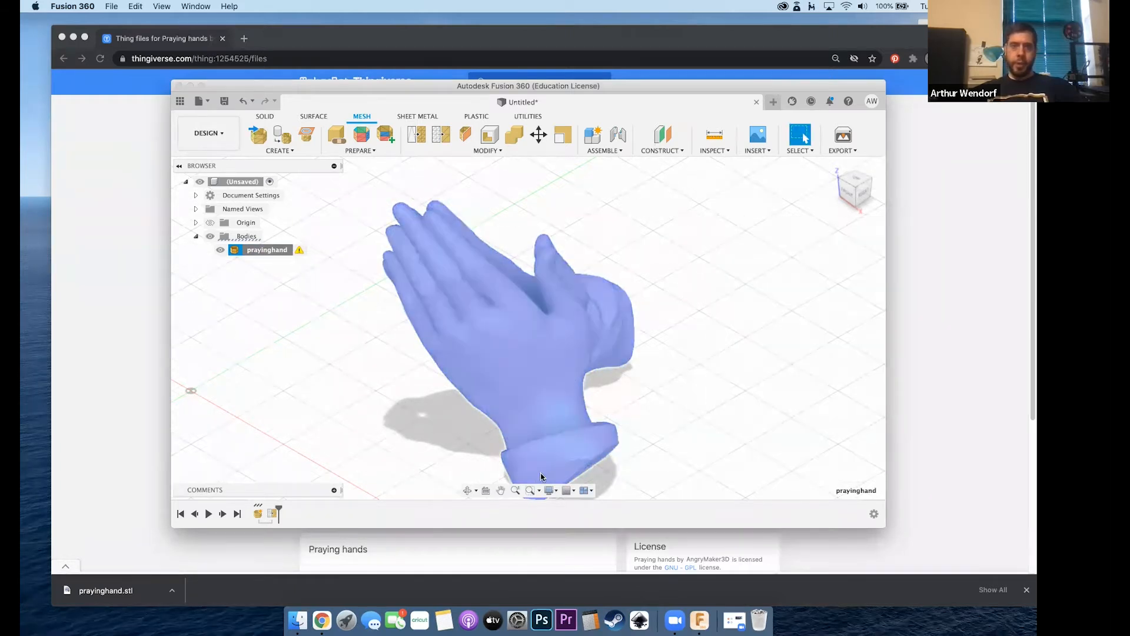
- Examine the reduced hands mesh up close and from several sides for surface detail
{"action": "left_click", "coordinate": [466, 492]}
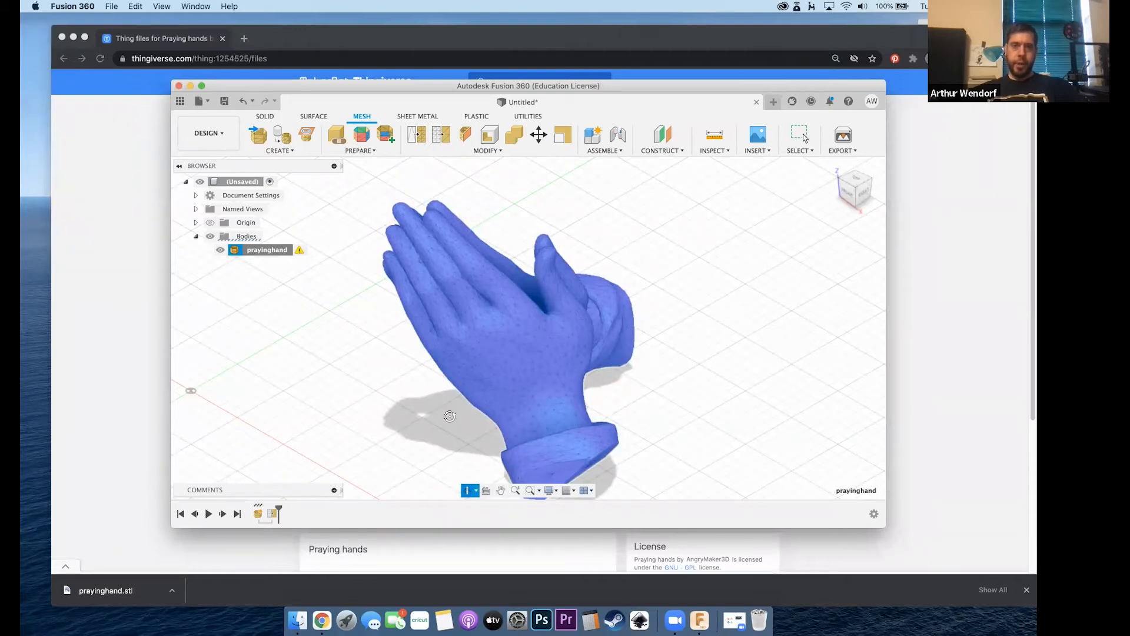
{"action": "left_click_drag", "start_coordinate": [534, 372], "coordinate": [555, 250]}
{"action": "scroll", "coordinate": [554, 250], "scroll_direction": "up", "scroll_amount": 2}
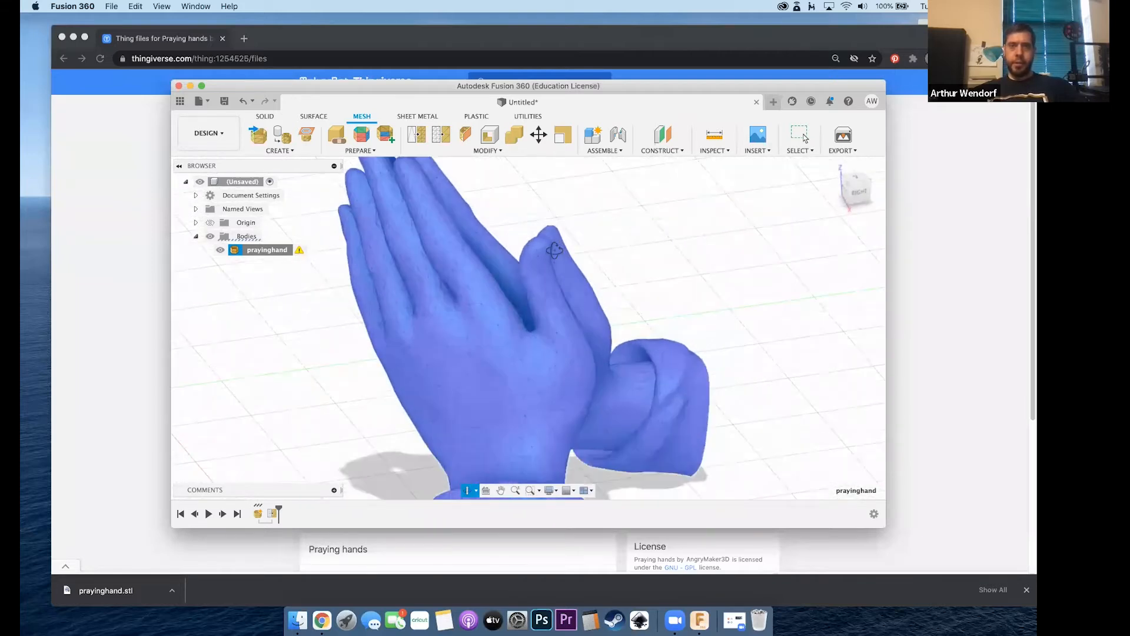
{"action": "scroll", "coordinate": [555, 250], "scroll_direction": "up", "scroll_amount": 1}
{"action": "scroll", "coordinate": [536, 275], "scroll_direction": "up", "scroll_amount": 3}
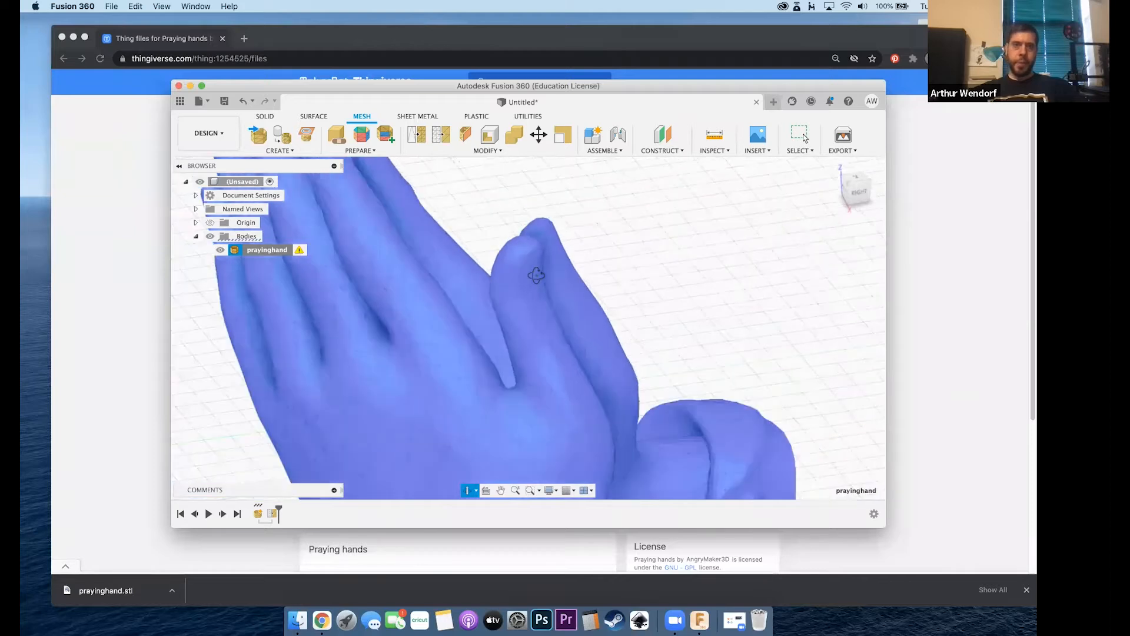
{"action": "scroll", "coordinate": [536, 275], "scroll_direction": "down", "scroll_amount": 5}
{"action": "left_click_drag", "start_coordinate": [505, 348], "coordinate": [528, 394]}
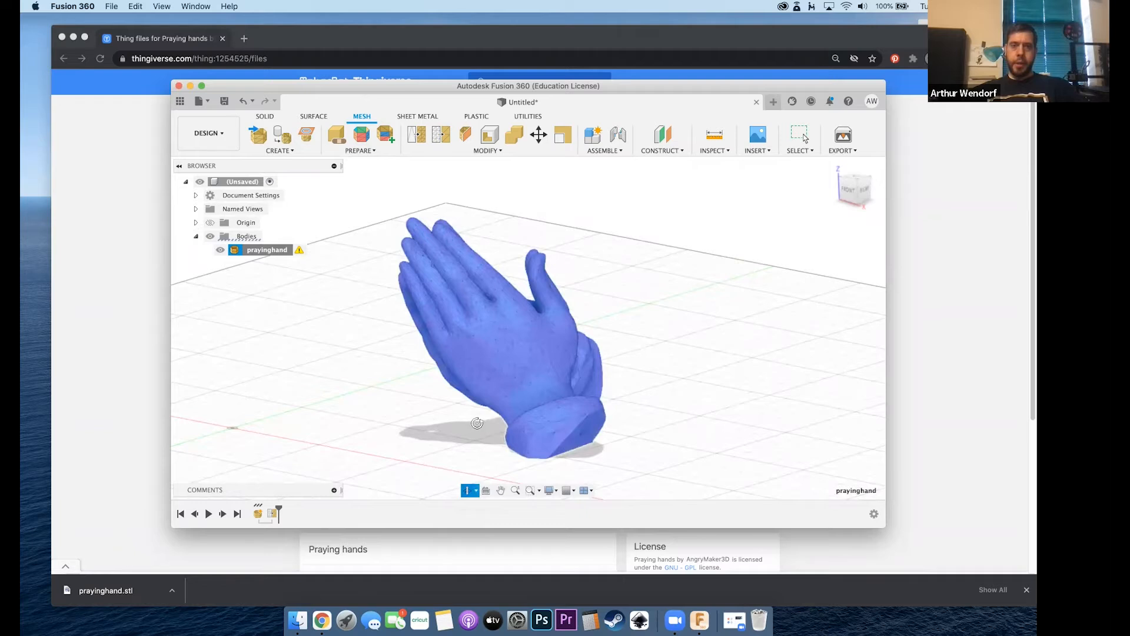
{"action": "left_click_drag", "start_coordinate": [477, 419], "coordinate": [507, 418]}
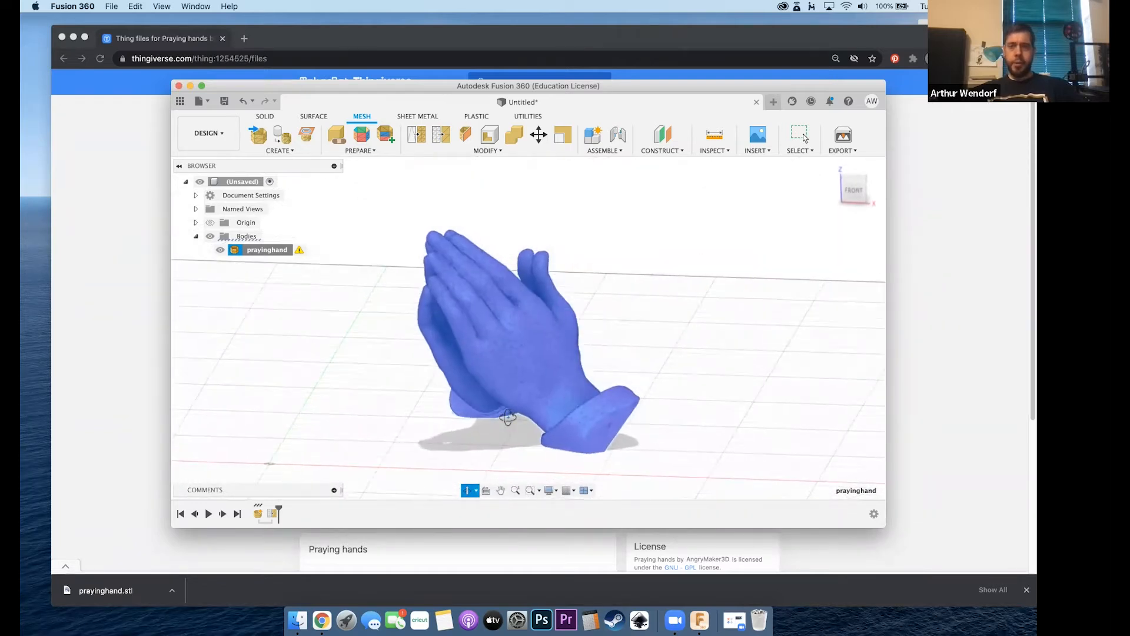
{"action": "key", "text": "Escape"}
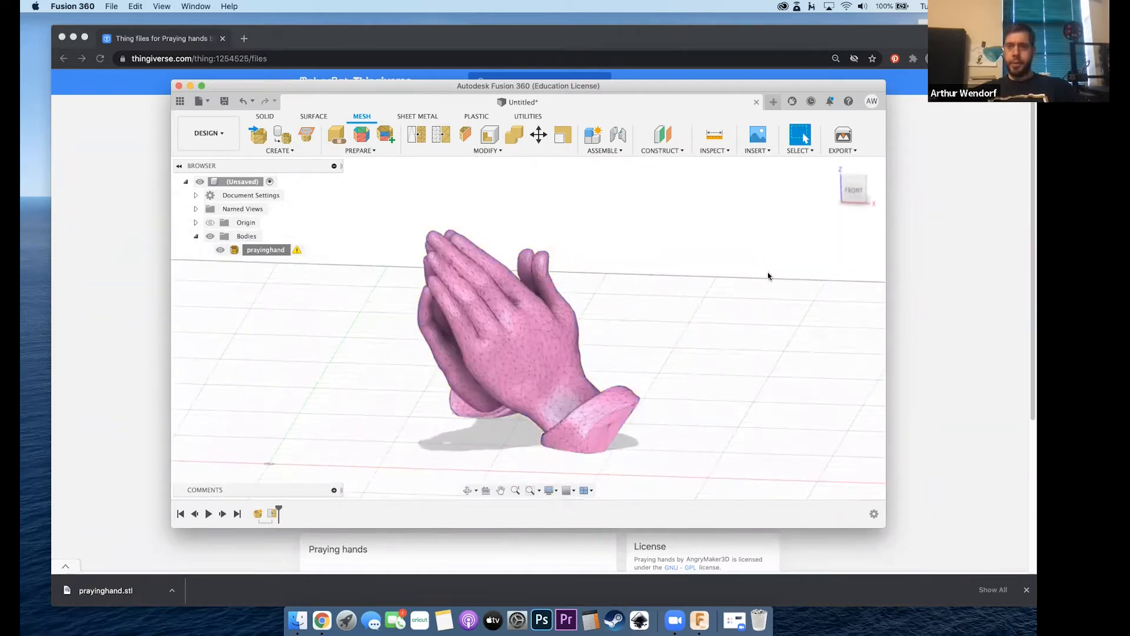
- Convert the prayinghand mesh to a faceted body using the Parametric operation
{"action": "left_click", "coordinate": [855, 193]}
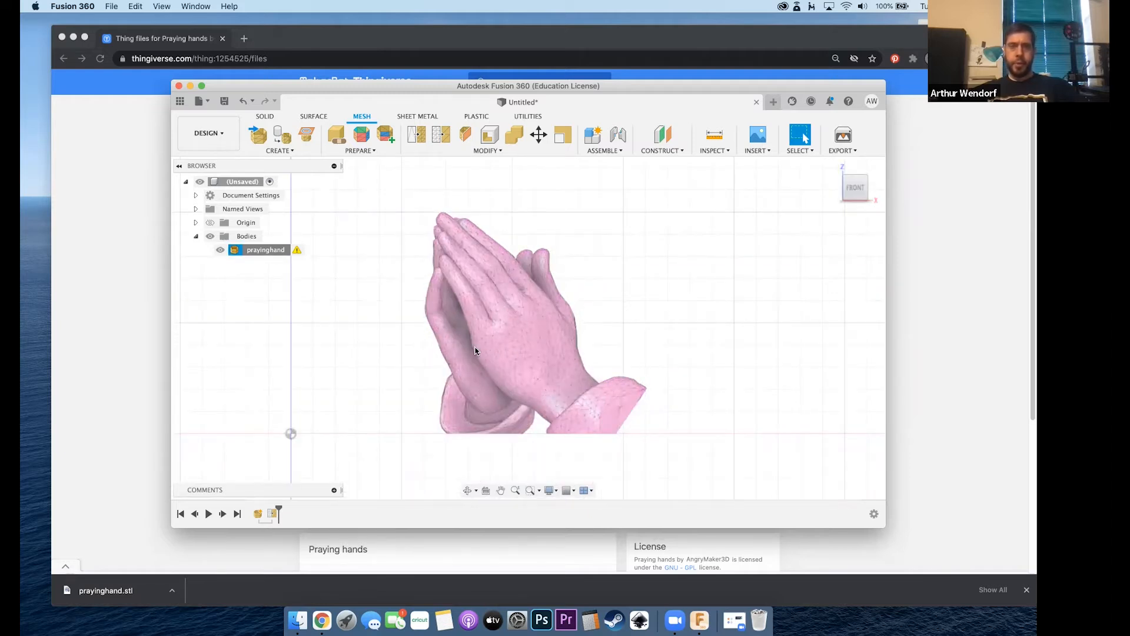
{"action": "left_click", "coordinate": [268, 252]}
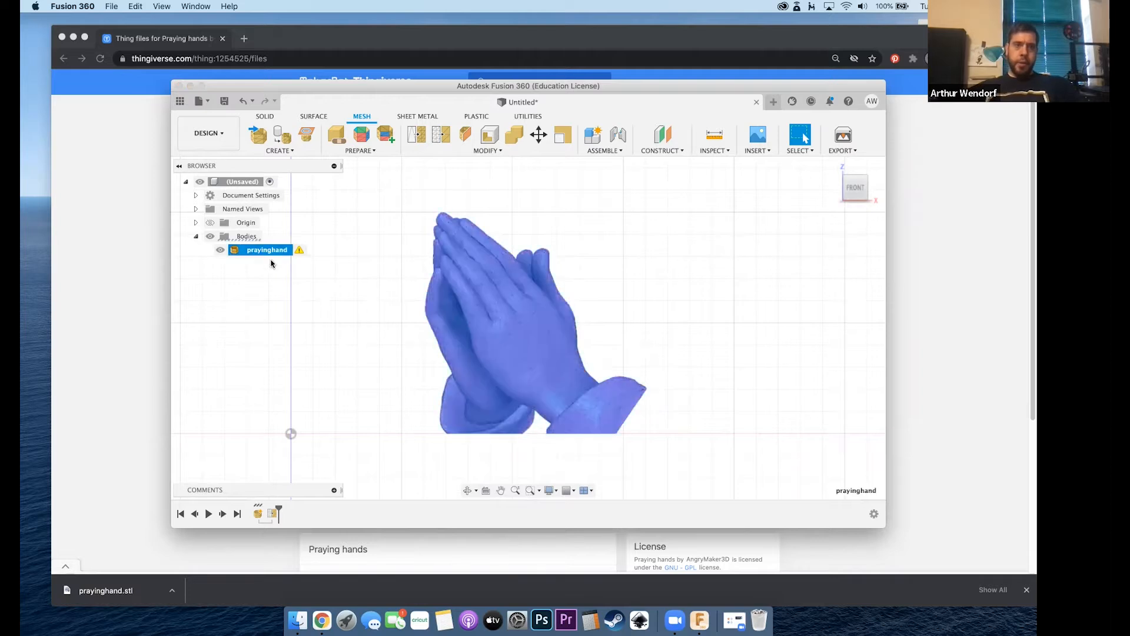
{"action": "left_click", "coordinate": [496, 152]}
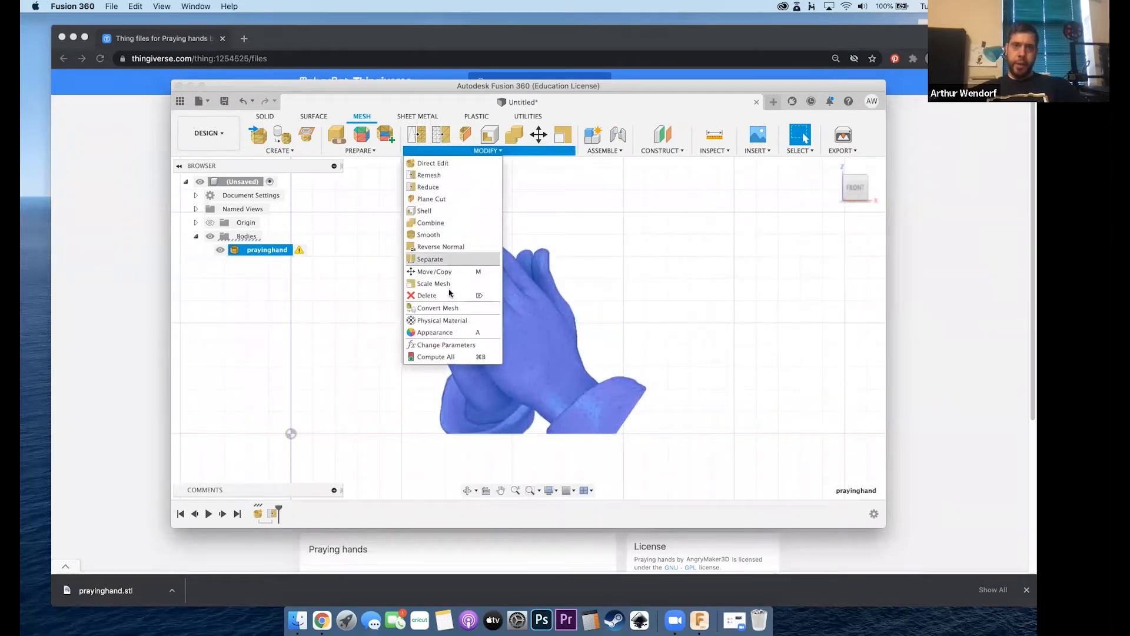
{"action": "left_click", "coordinate": [444, 309]}
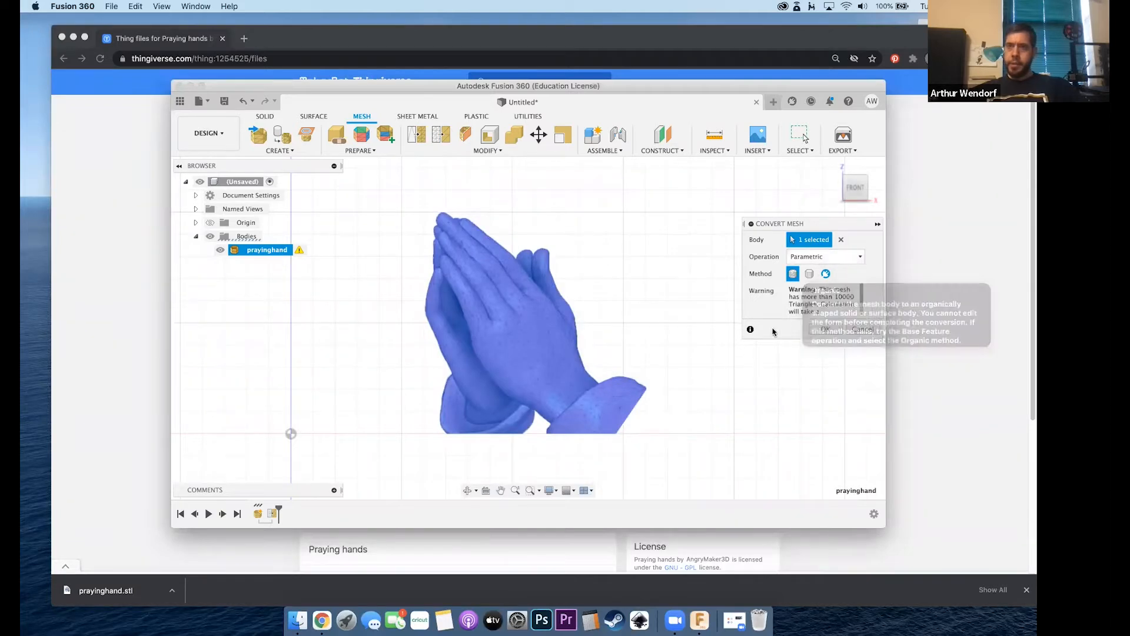
{"action": "left_click", "coordinate": [822, 329]}
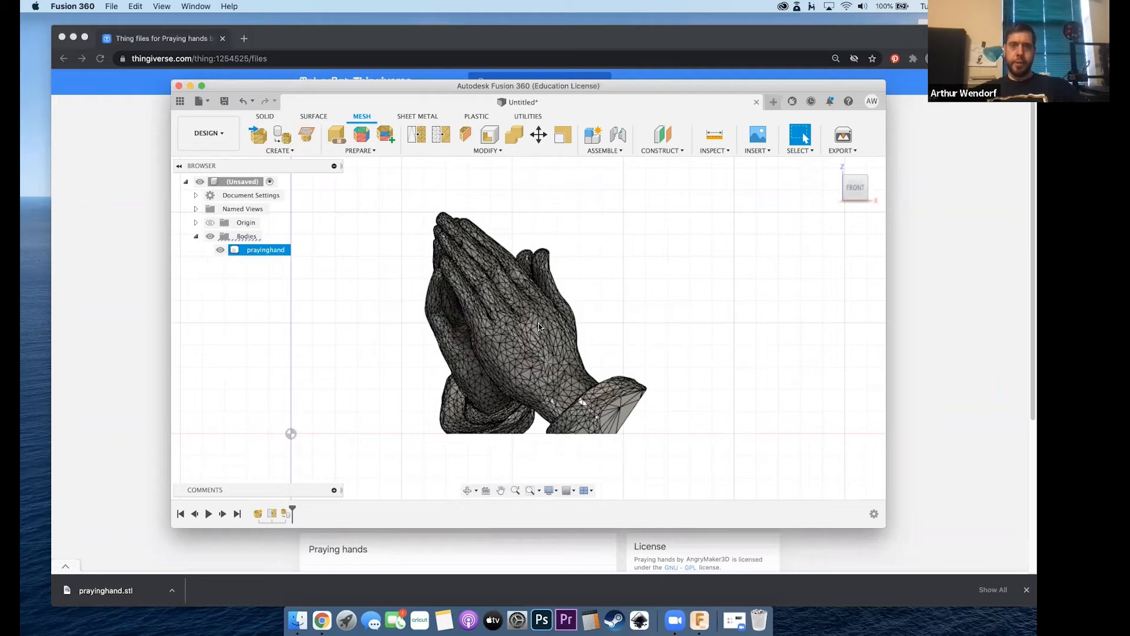
- Look over the converted prayinghand body from a slight angle and select it
{"action": "left_click", "coordinate": [468, 491]}
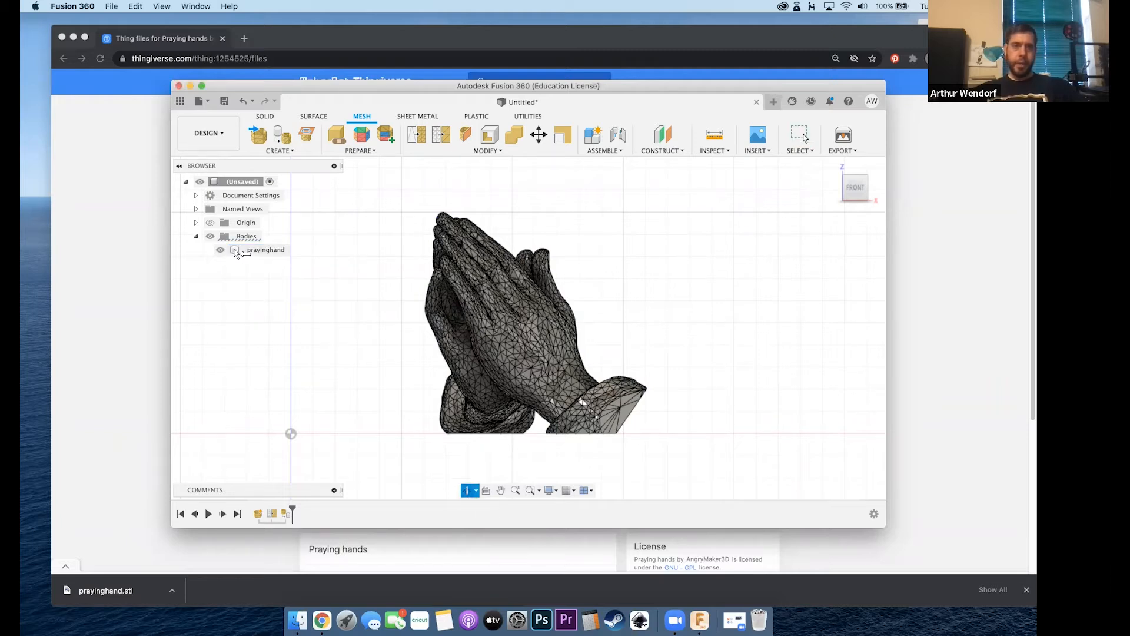
{"action": "left_click_drag", "start_coordinate": [291, 434], "coordinate": [613, 332]}
{"action": "mouse_move", "coordinate": [625, 327]}
{"action": "middle_mouse_down", "text": "shift"}
{"action": "mouse_move", "coordinate": [644, 376]}
{"action": "mouse_move", "coordinate": [674, 328]}
{"action": "mouse_move", "coordinate": [586, 344]}
{"action": "mouse_move", "coordinate": [583, 323]}
{"action": "mouse_move", "coordinate": [608, 338]}
{"action": "middle_mouse_up", "text": "shift"}
{"action": "key", "text": "Escape"}
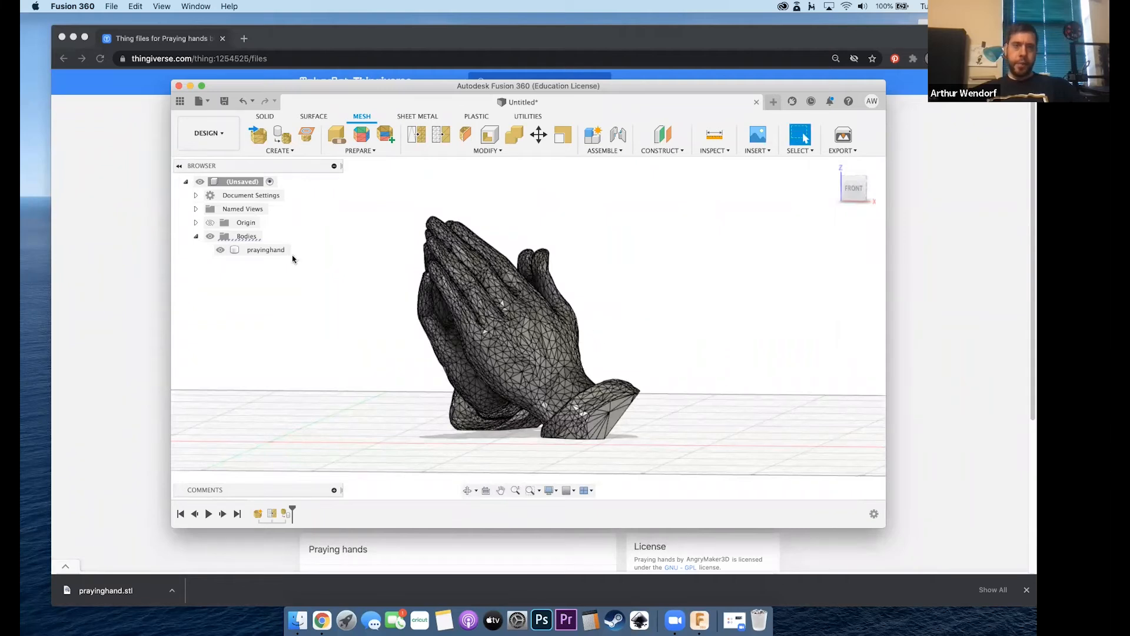
{"action": "left_click", "coordinate": [265, 250]}
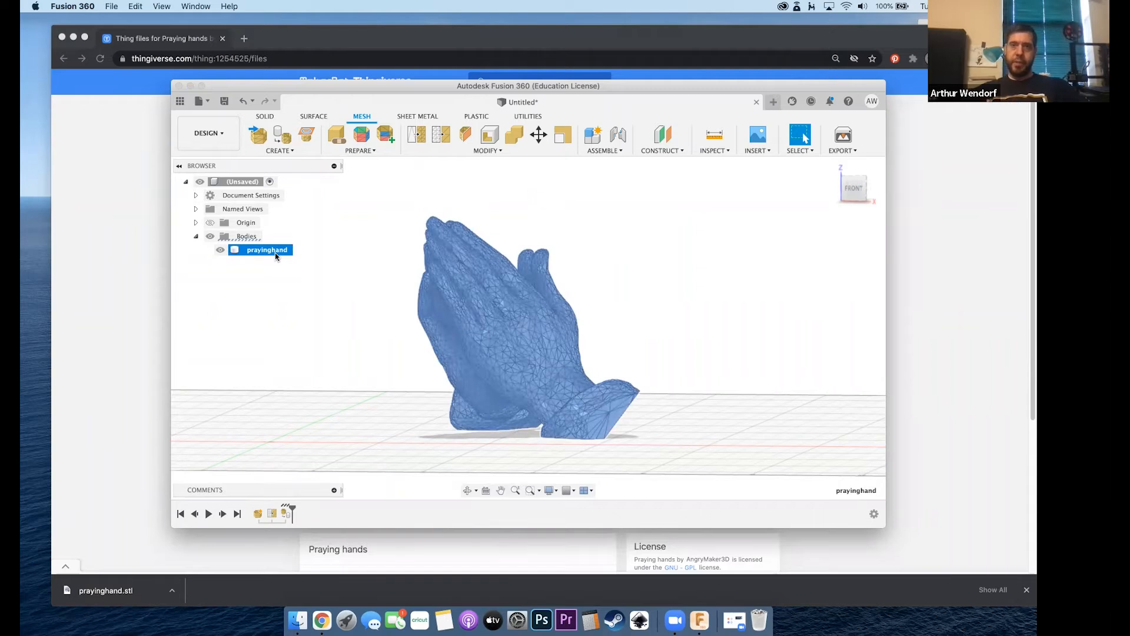
{"action": "left_click", "coordinate": [274, 252]}
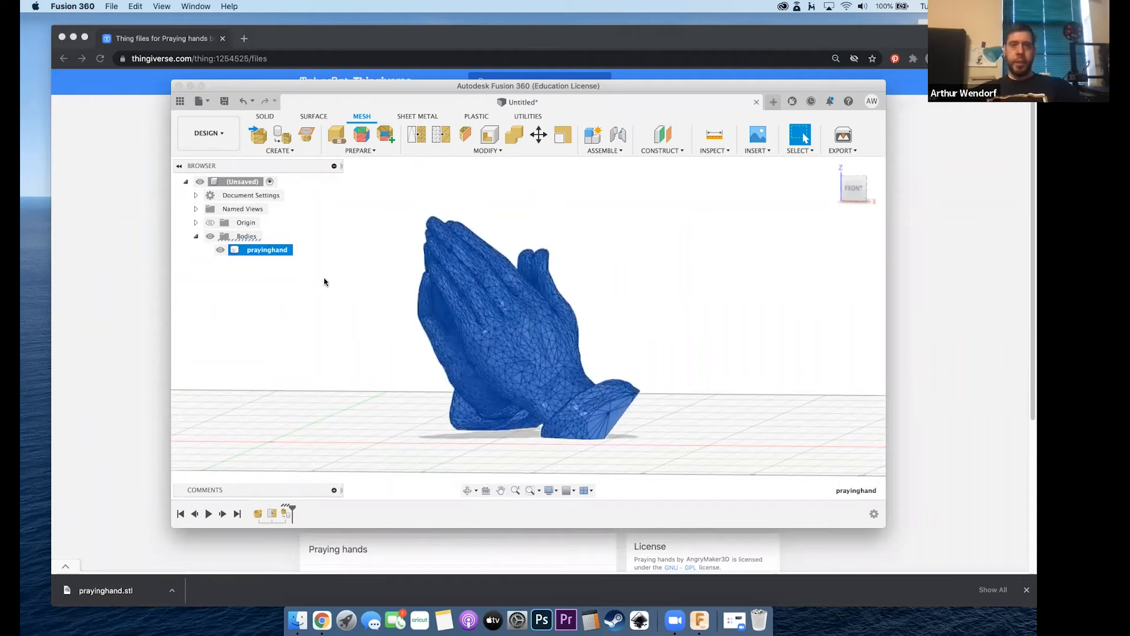
- Switch to Chrome and search for the conversion "0.75 in to mm" in a new tab
{"action": "left_click", "coordinate": [251, 39]}
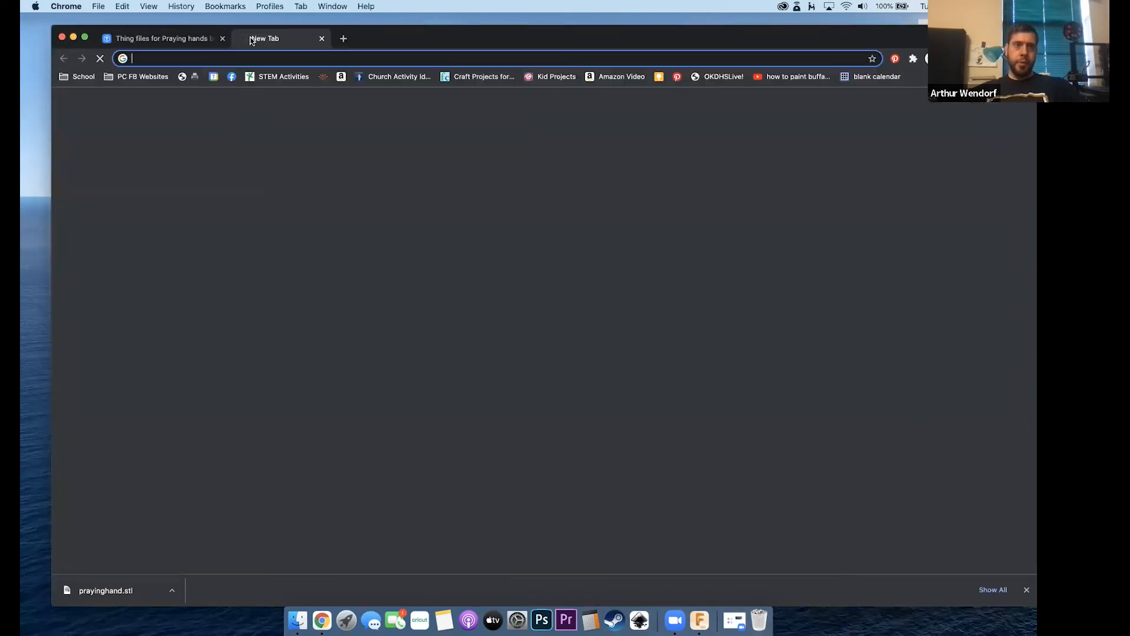
{"action": "type", "text": "7"}
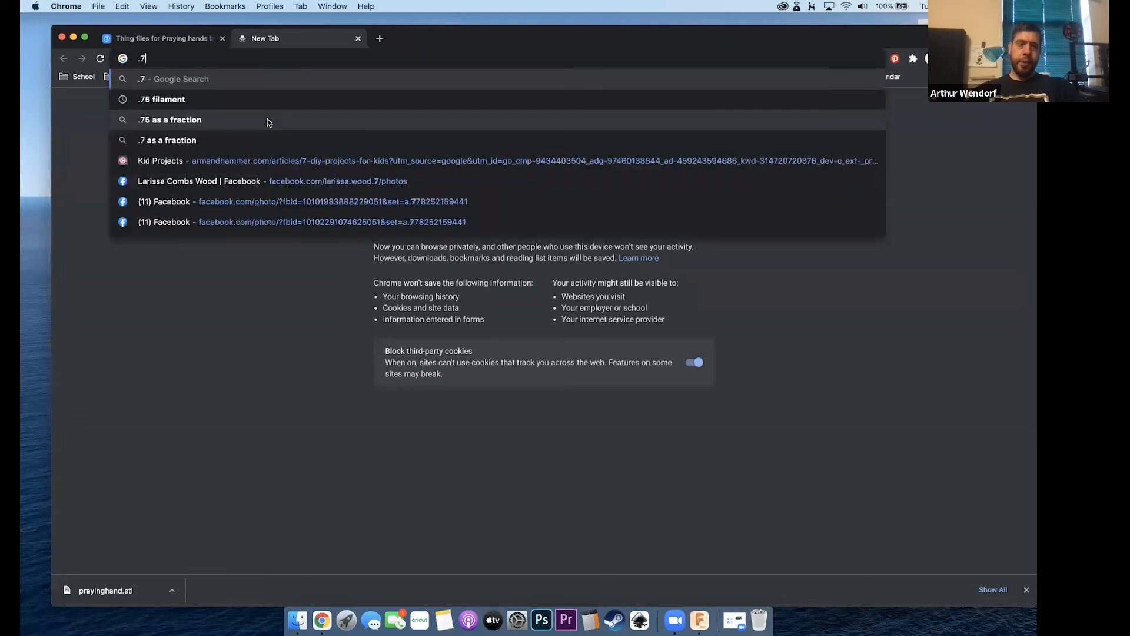
{"action": "key", "text": "BackSpace"}
{"action": "type", "text": "0.75 in to mm"}
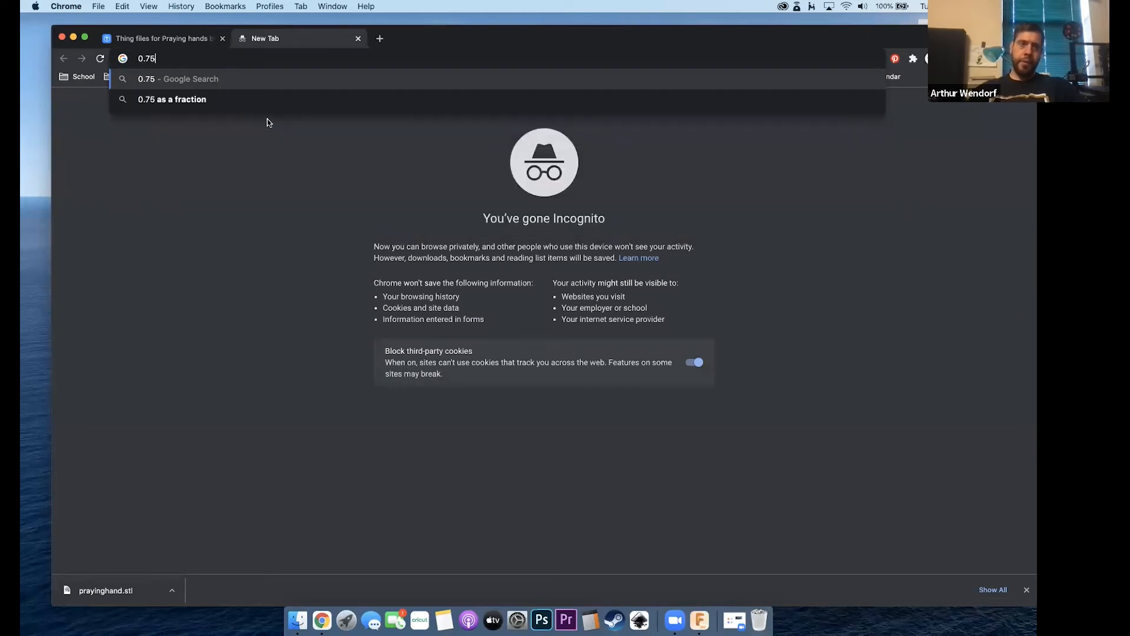
{"action": "key", "text": "Return"}
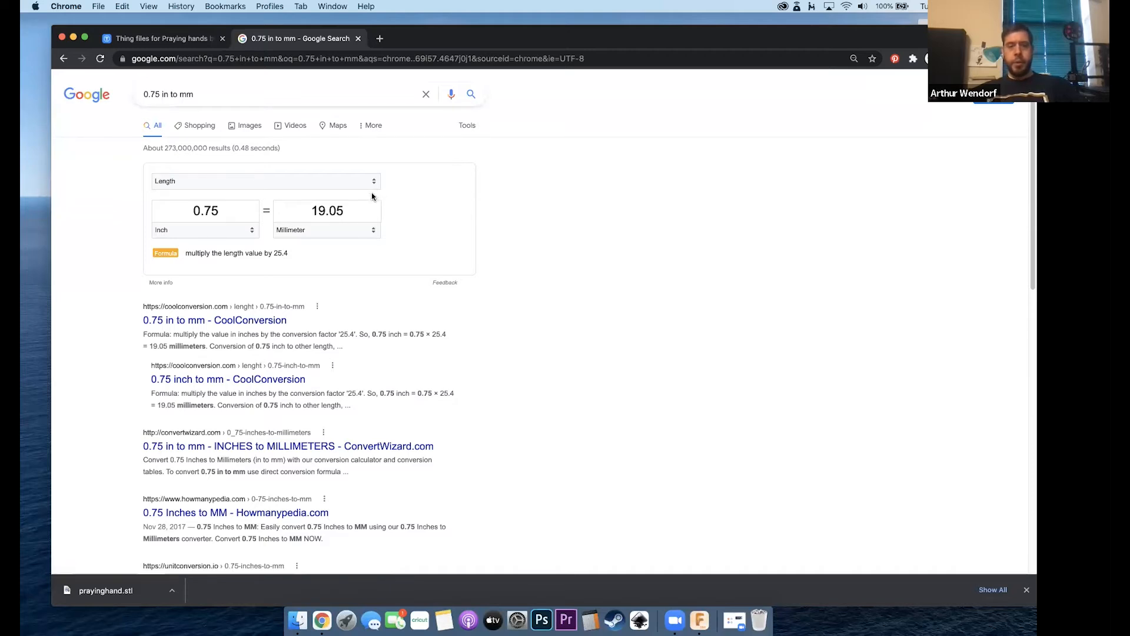
- Switch back to Fusion 360 and check the prayinghand body's properties
{"action": "key", "text": "super+Tab"}
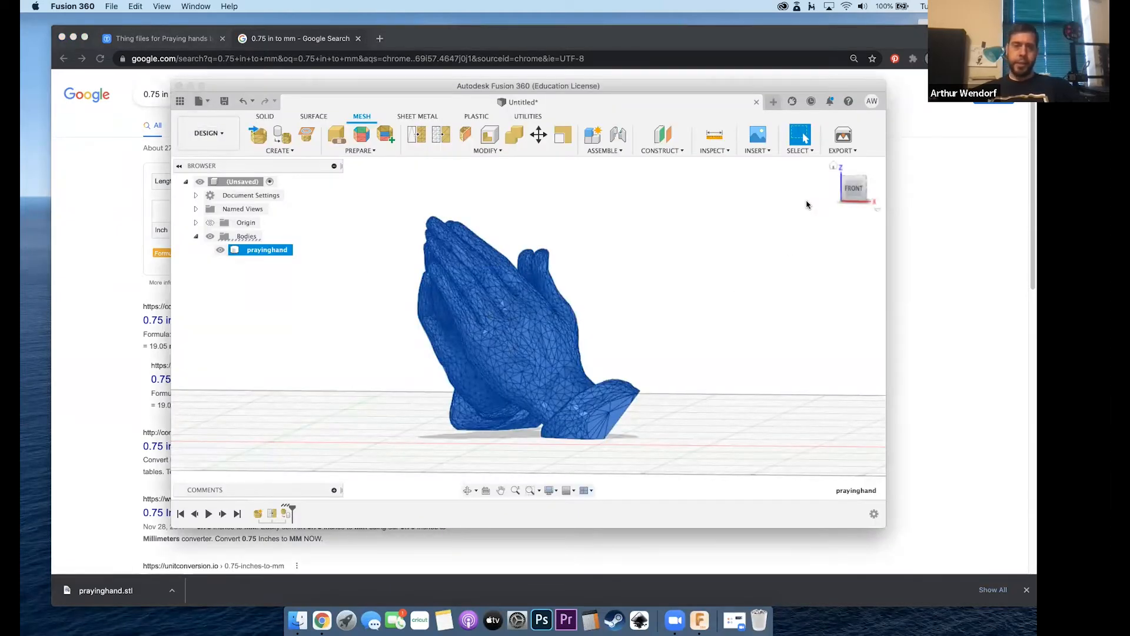
{"action": "key", "text": "super+Tab"}
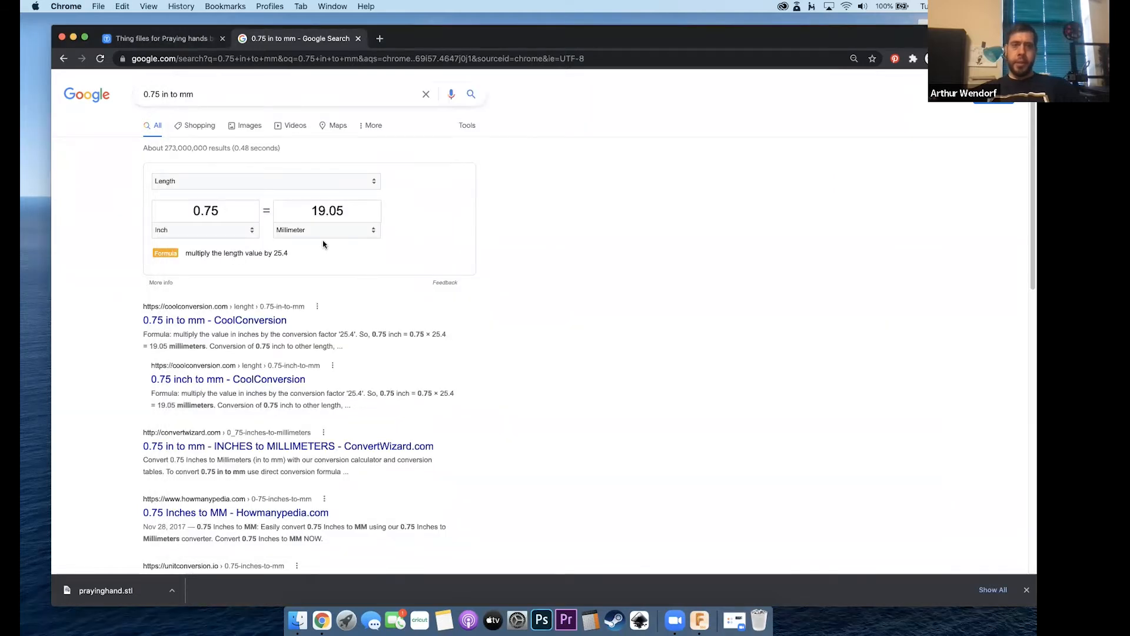
{"action": "key", "text": "super+Tab"}
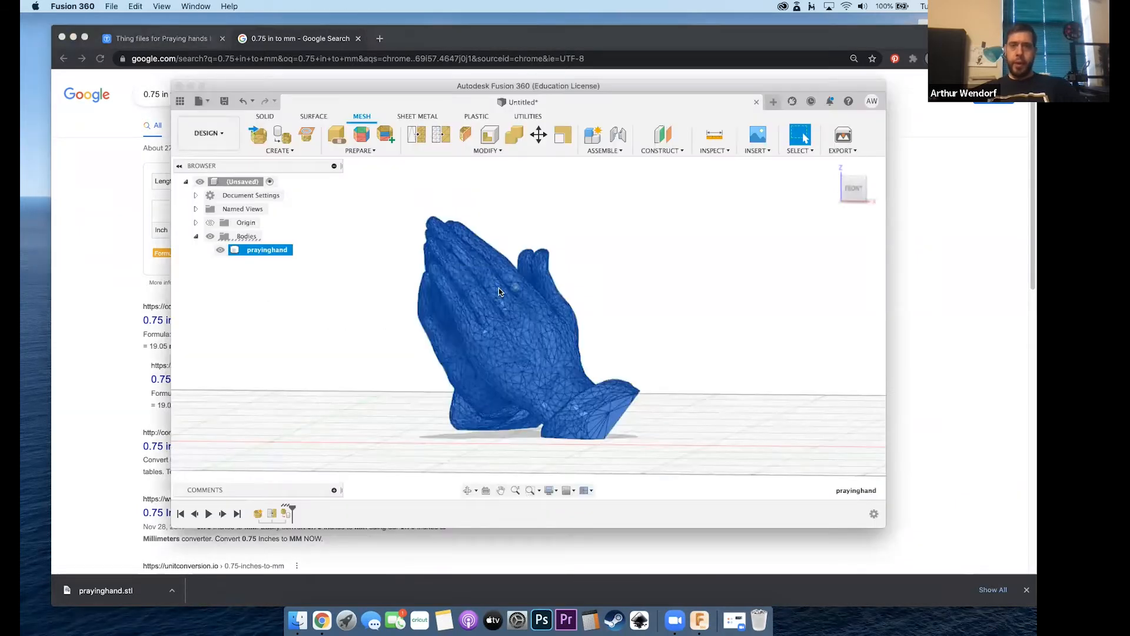
{"action": "right_click", "coordinate": [260, 253]}
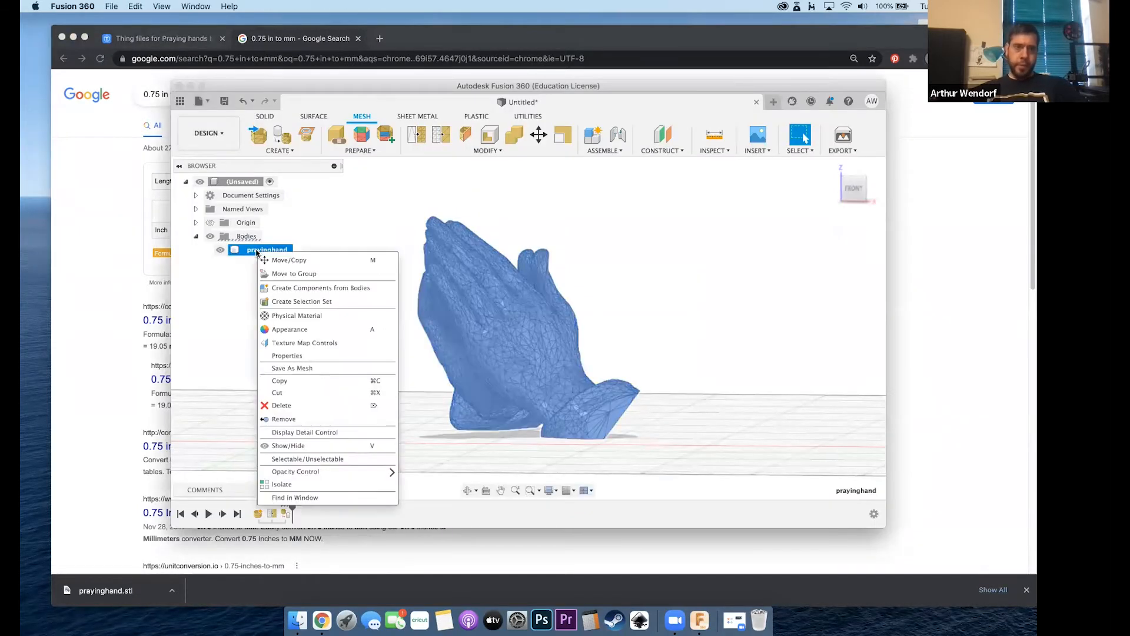
{"action": "left_click", "coordinate": [288, 355]}
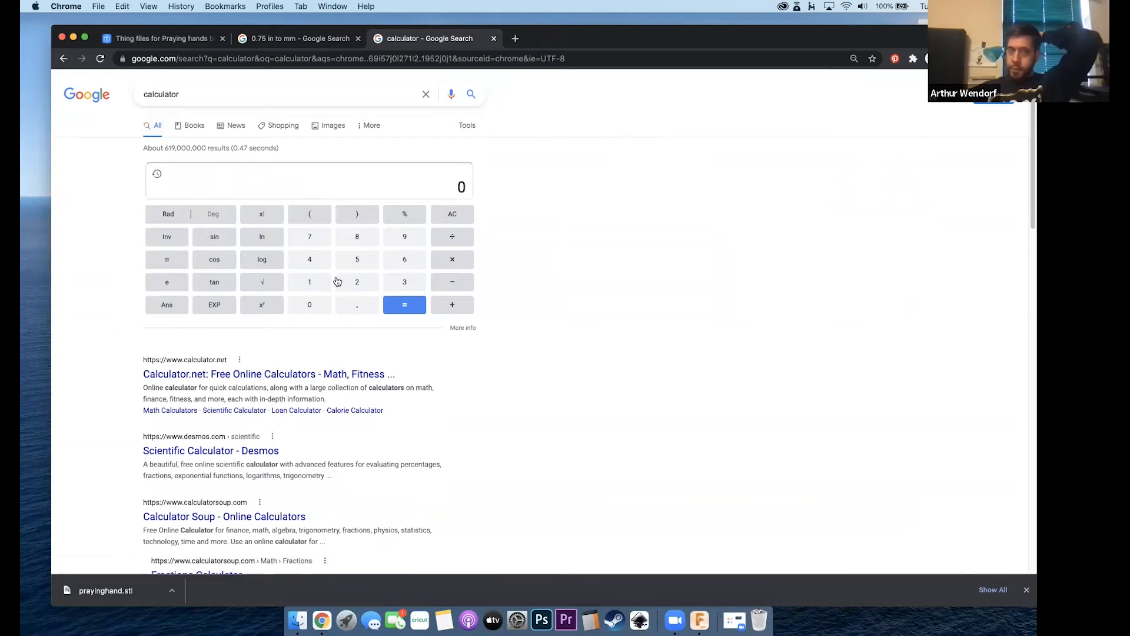
- Divide 19 by 100 in the Google calculator in Chrome to work out the scale factor
{"action": "left_click", "coordinate": [312, 285]}
{"action": "left_click", "coordinate": [406, 240]}
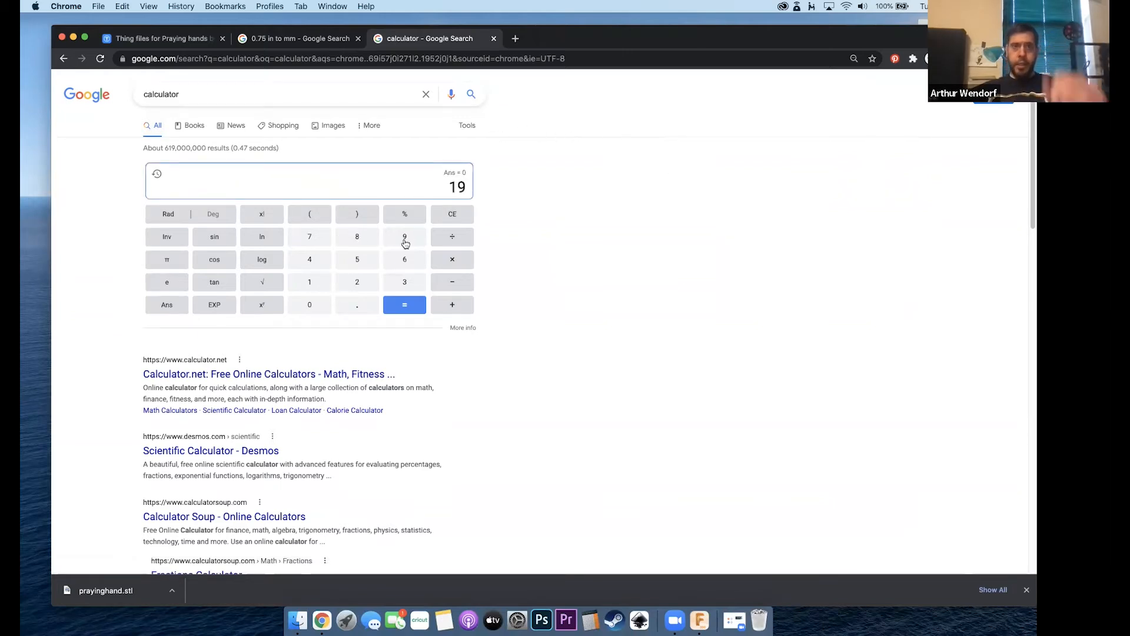
{"action": "left_click", "coordinate": [456, 238]}
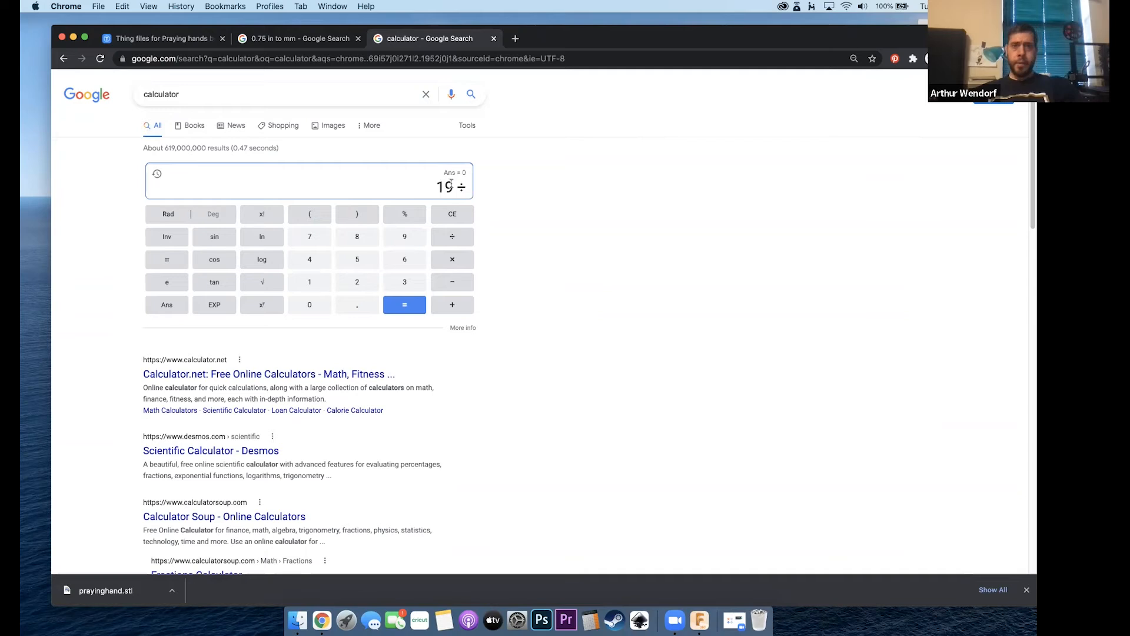
{"action": "left_click", "coordinate": [321, 284]}
{"action": "left_click", "coordinate": [316, 305]}
{"action": "left_click", "coordinate": [317, 305]}
{"action": "left_click", "coordinate": [415, 307]}
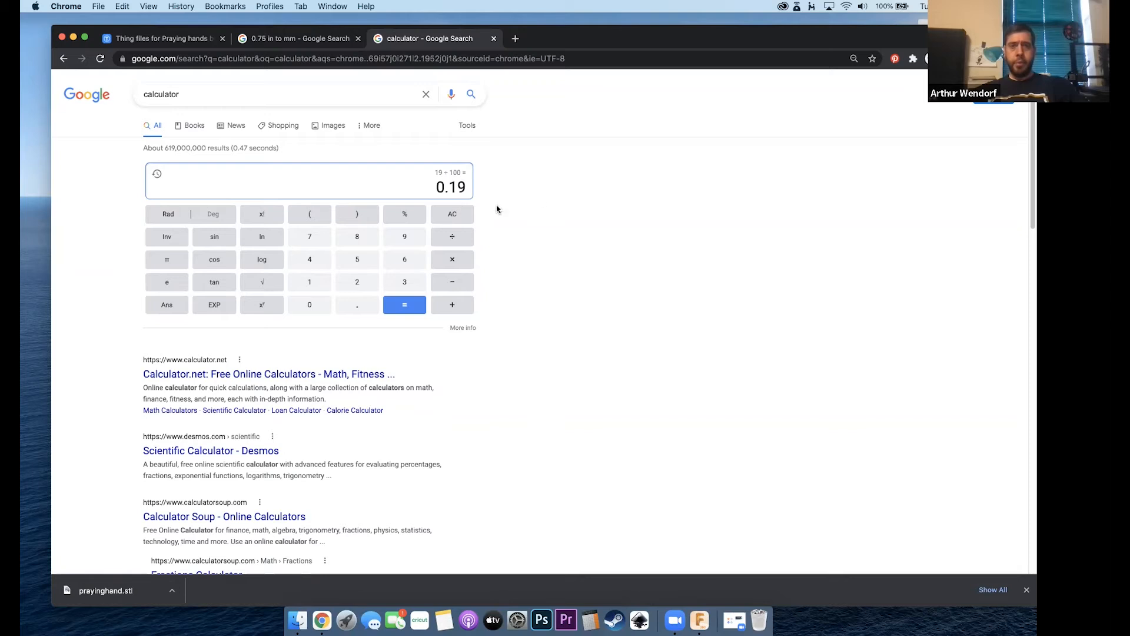
- Return to Fusion 360 and scale the prayinghand body non-uniformly with a Y scale of 0.19
{"action": "key", "text": "super+Tab"}
{"action": "left_click", "coordinate": [826, 472]}
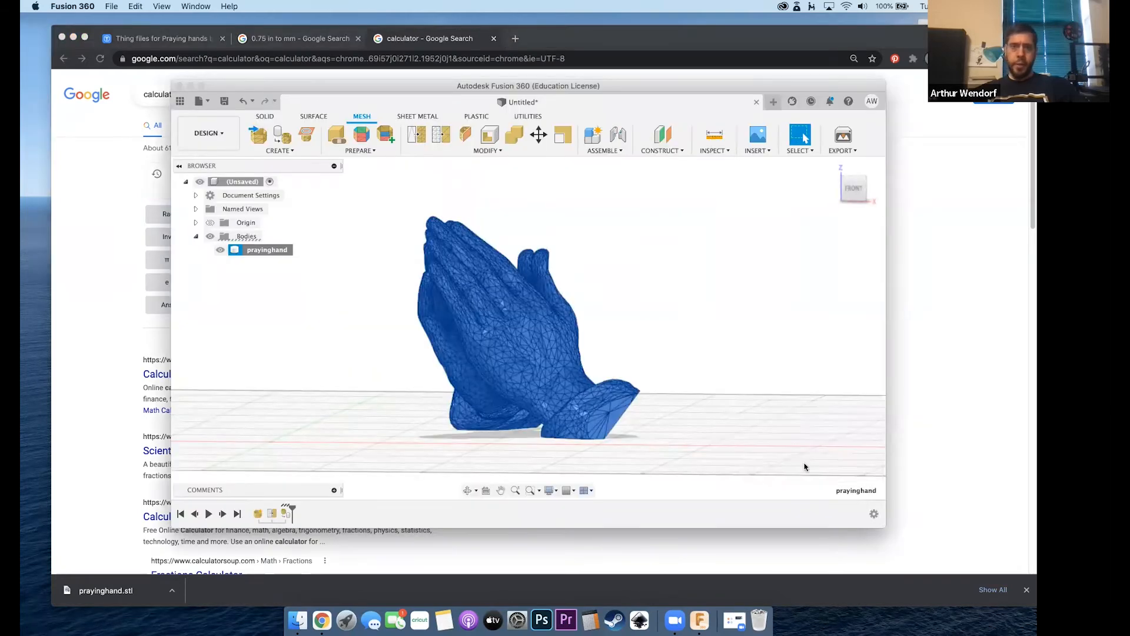
{"action": "left_click", "coordinate": [265, 116]}
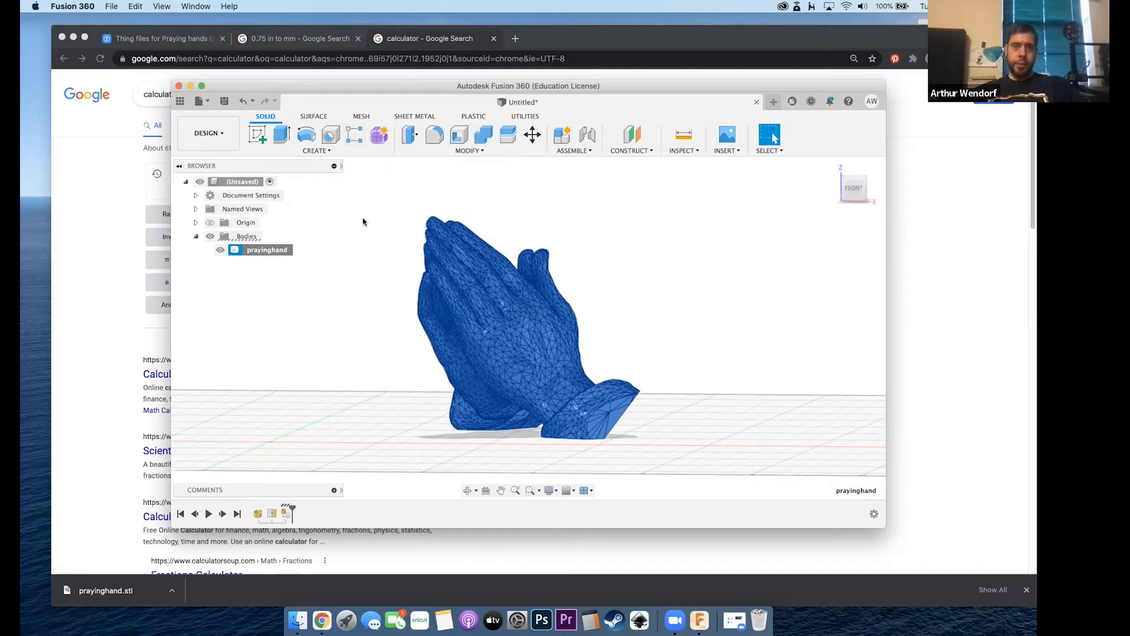
{"action": "left_click", "coordinate": [468, 152]}
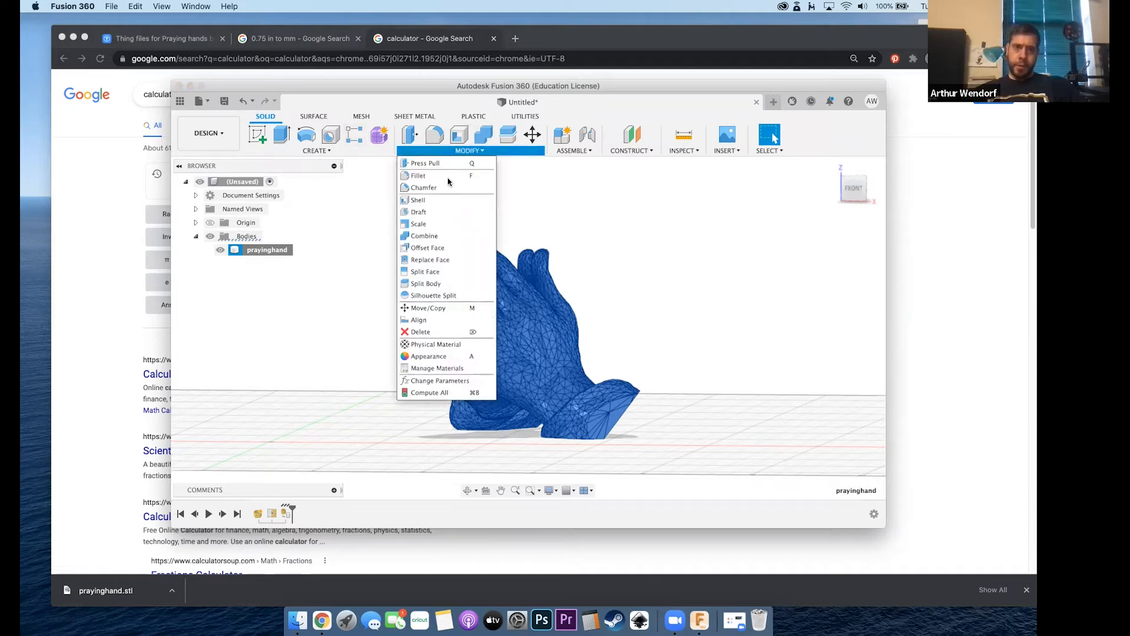
{"action": "left_click", "coordinate": [418, 223]}
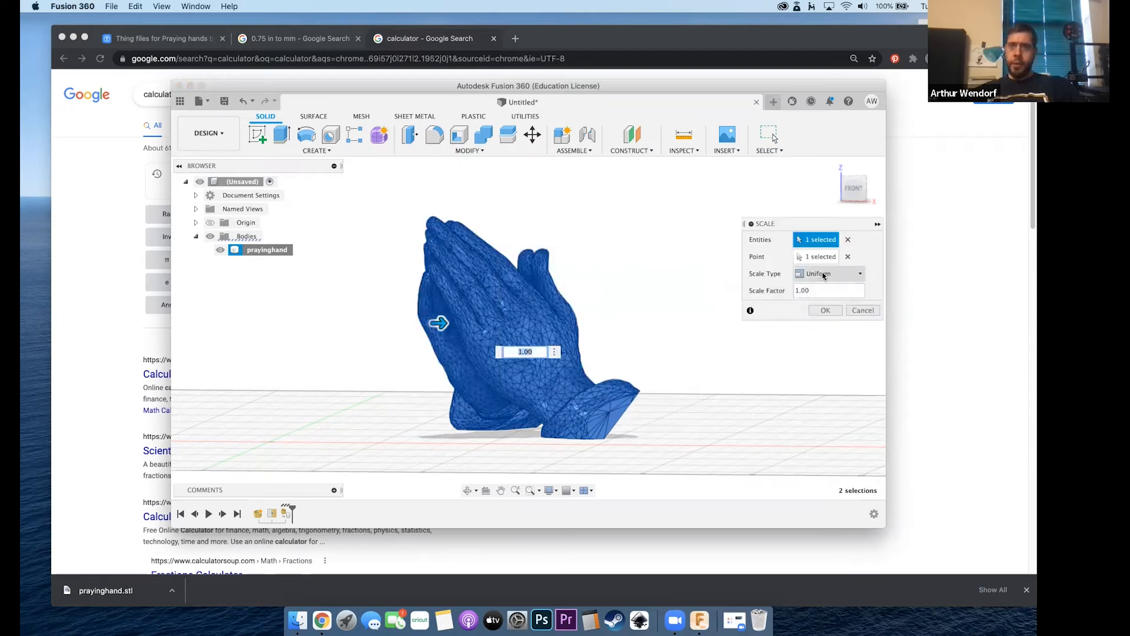
{"action": "left_click", "coordinate": [823, 274]}
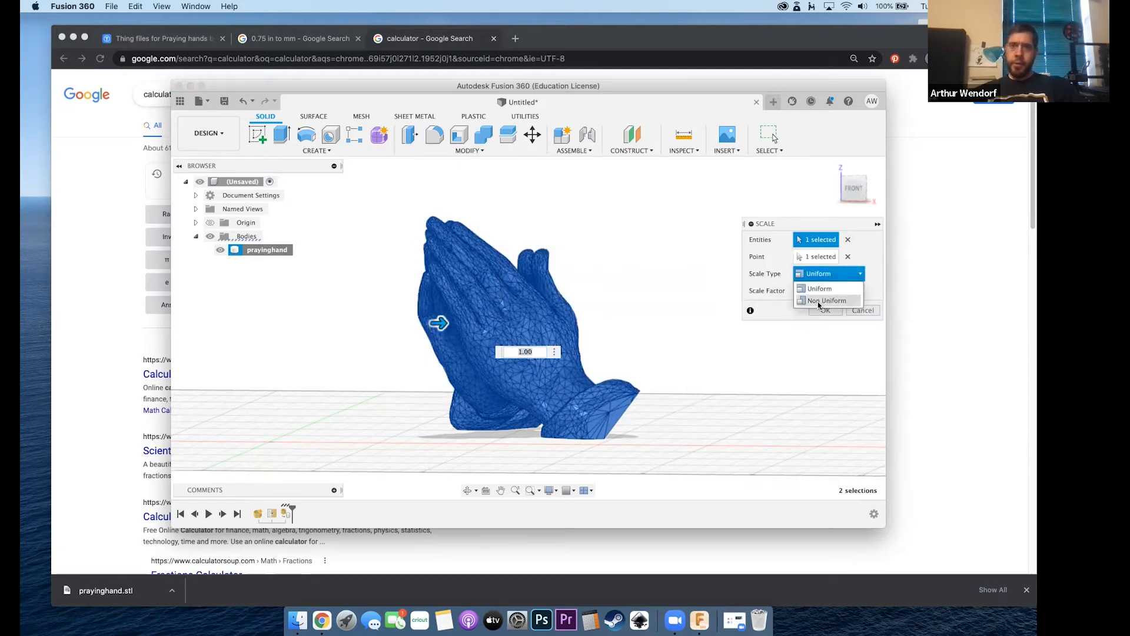
{"action": "left_click", "coordinate": [826, 300]}
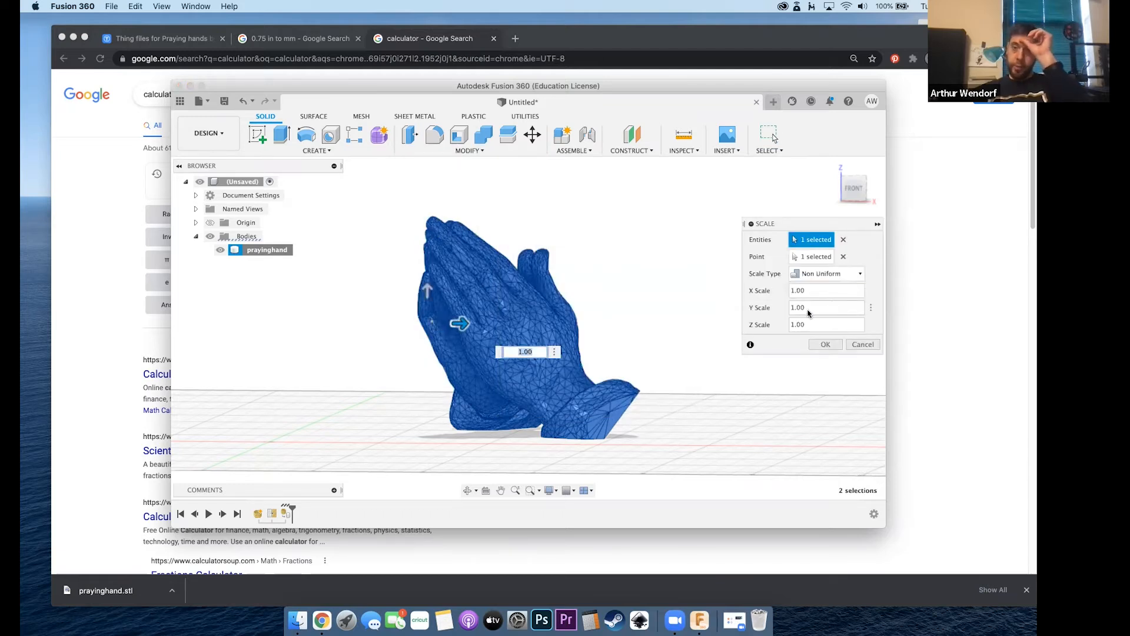
{"action": "left_click", "coordinate": [813, 306]}
{"action": "left_click_drag", "start_coordinate": [813, 306], "coordinate": [783, 309]}
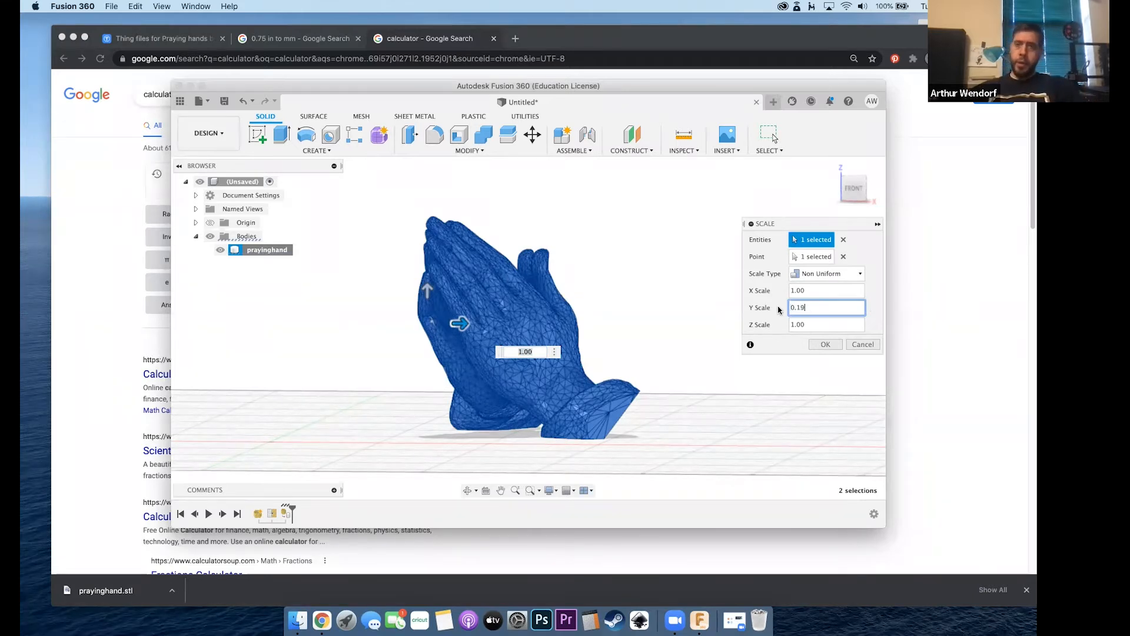
{"action": "left_click", "coordinate": [826, 345]}
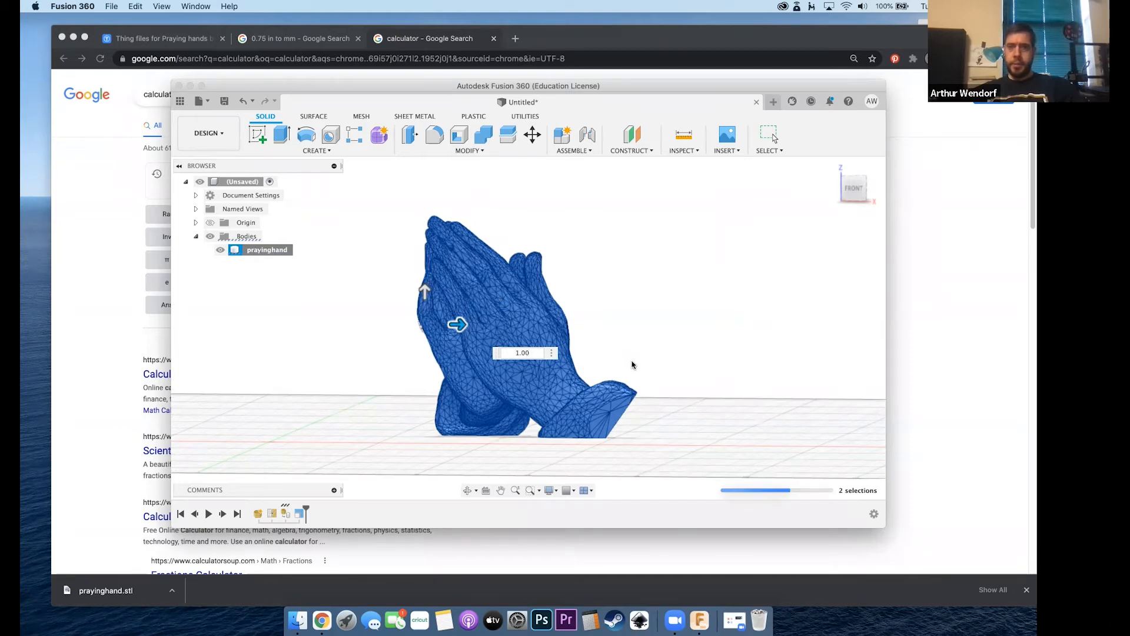
- Inspect the flattened hands from another angle and save the design as Praying Hands in Admin Project
{"action": "left_click", "coordinate": [468, 491]}
{"action": "left_click_drag", "start_coordinate": [517, 241], "coordinate": [605, 318]}
{"action": "key", "text": "Escape"}
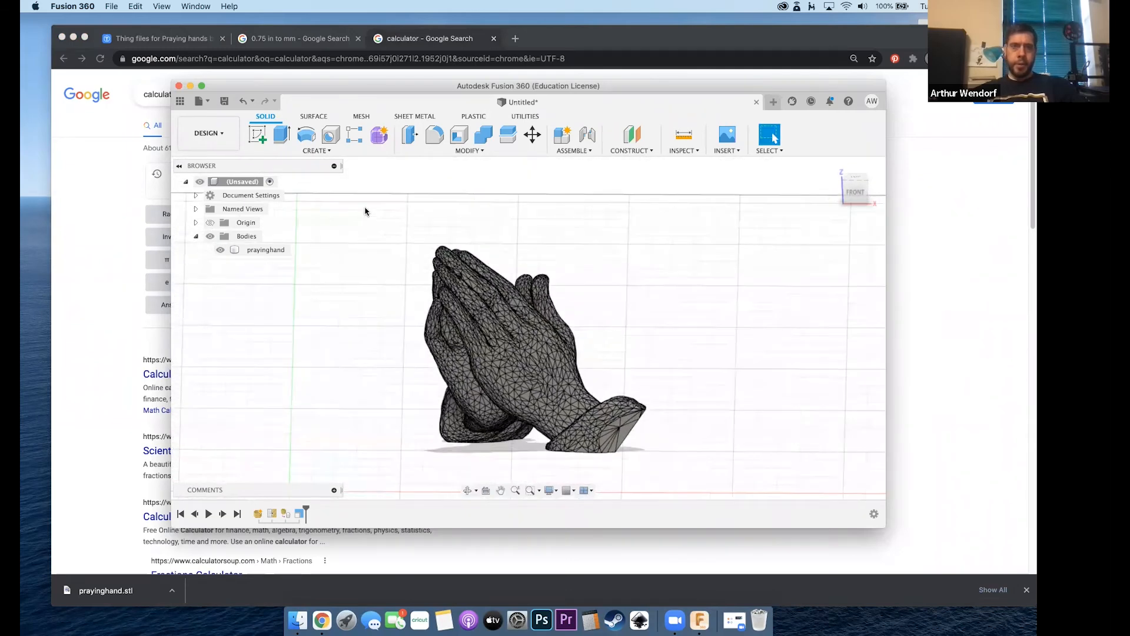
{"action": "left_click", "coordinate": [199, 102]}
{"action": "left_click", "coordinate": [230, 180]}
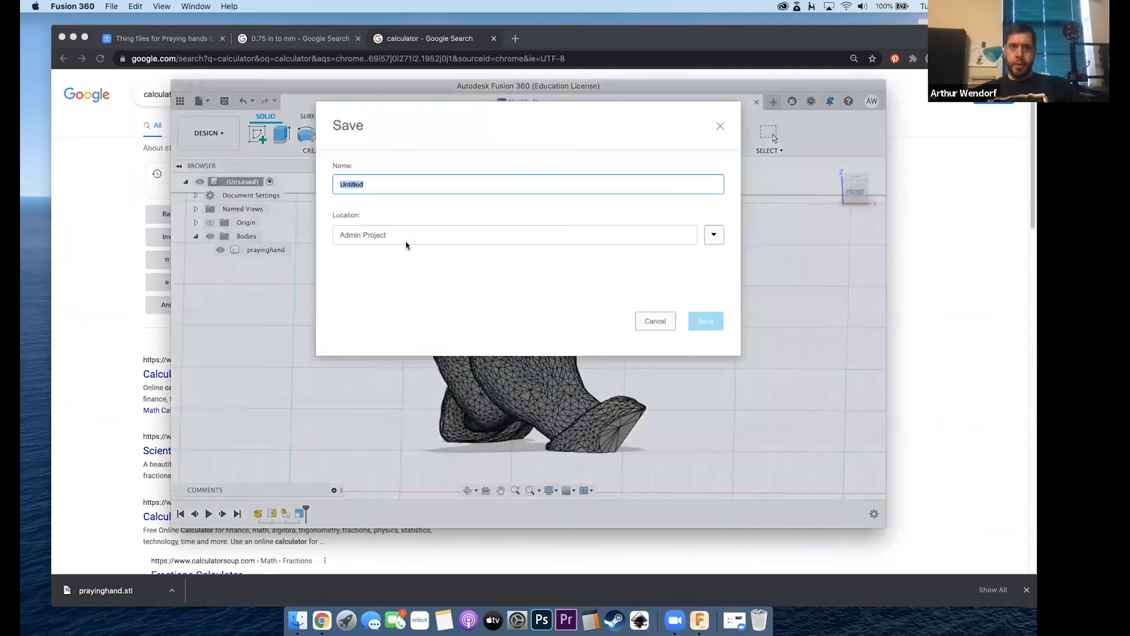
{"action": "type", "text": "Praying Hands"}
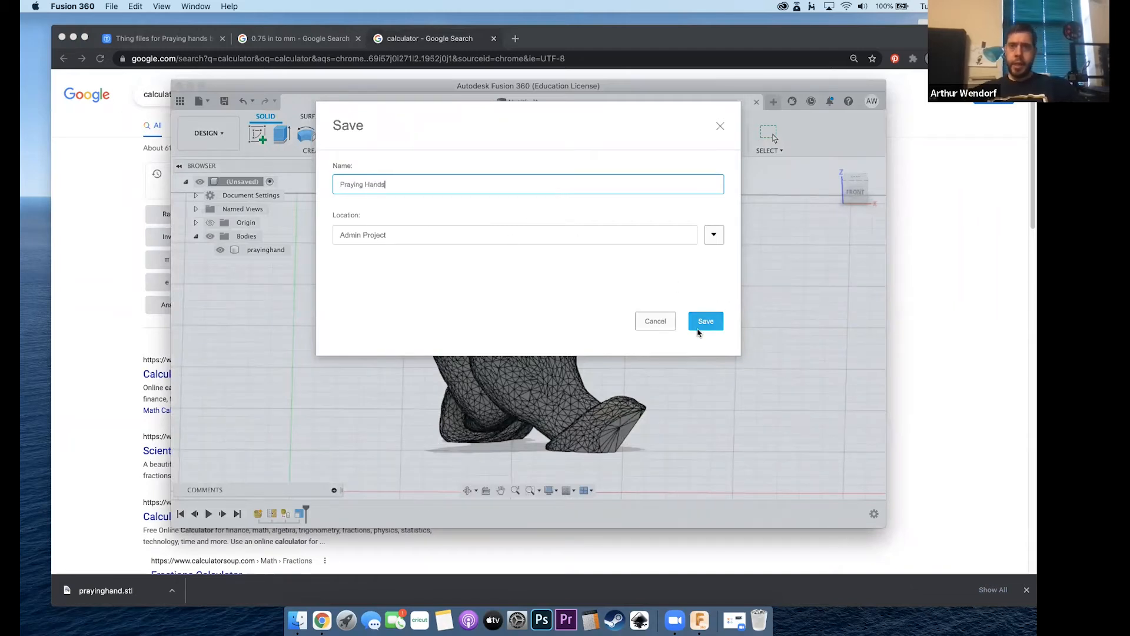
{"action": "left_click", "coordinate": [705, 324]}
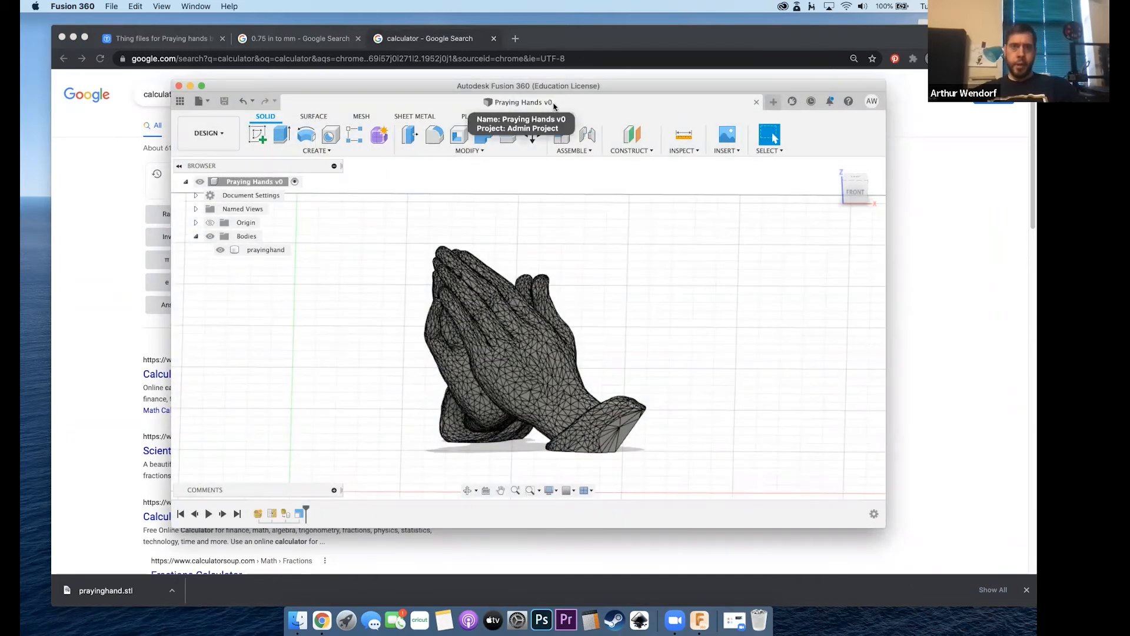
- Examine the hands' orientation relative to the origin axes from an angle and from directly above
{"action": "left_click", "coordinate": [229, 140]}
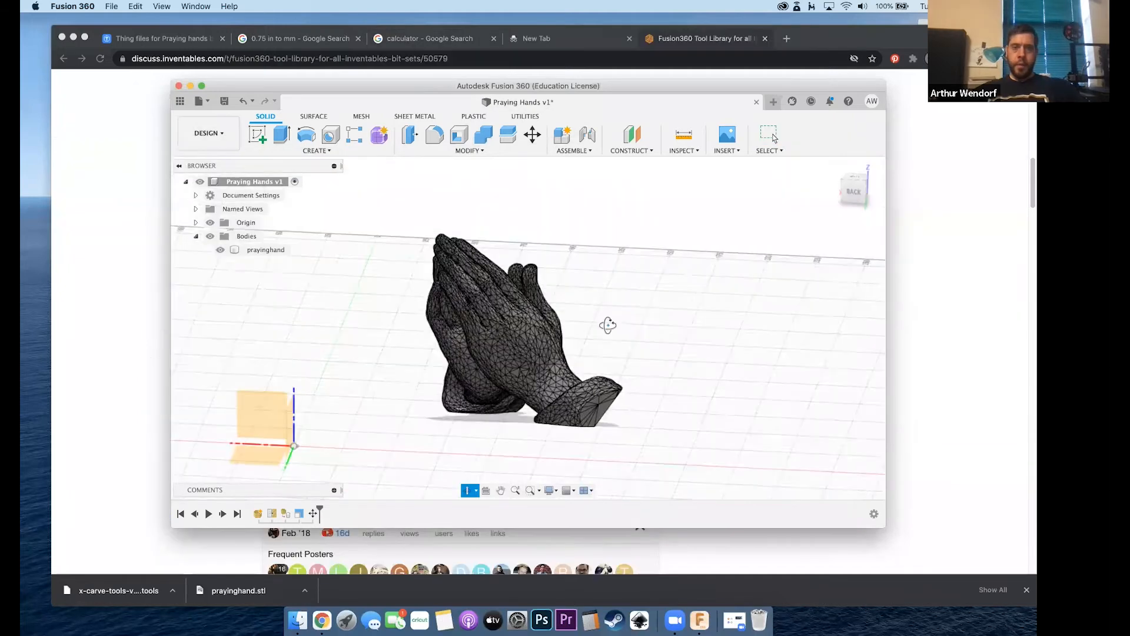
{"action": "mouse_move", "coordinate": [606, 323]}
{"action": "left_mouse_down"}
{"action": "mouse_move", "coordinate": [593, 331]}
{"action": "mouse_move", "coordinate": [612, 320]}
{"action": "mouse_move", "coordinate": [609, 367]}
{"action": "mouse_move", "coordinate": [603, 336]}
{"action": "left_mouse_up"}
{"action": "key", "text": "Escape"}
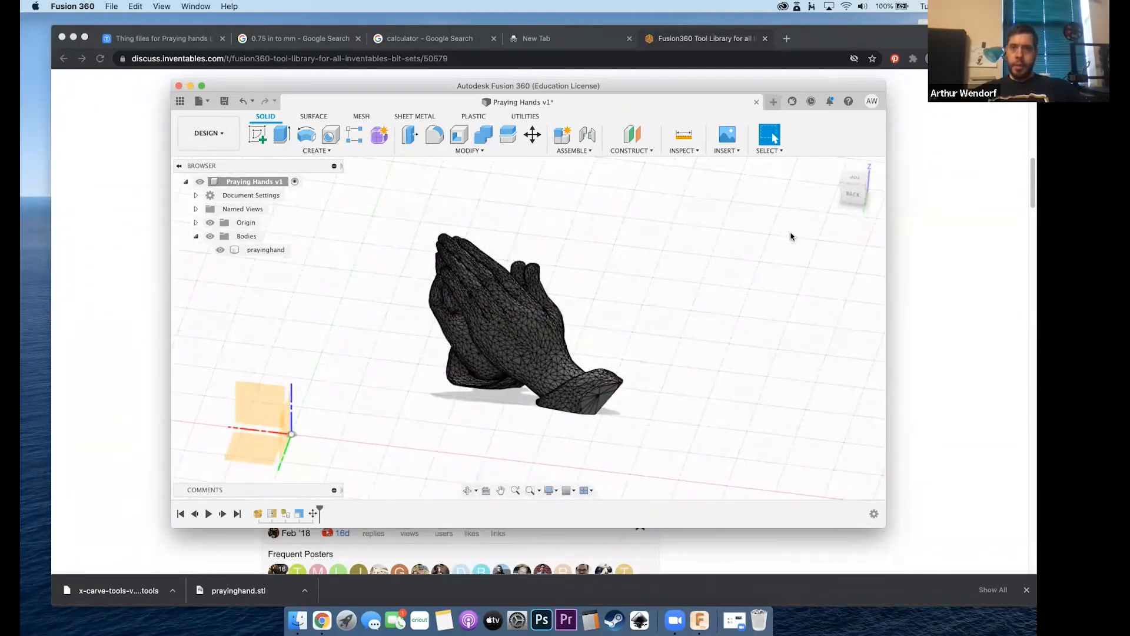
{"action": "left_click", "coordinate": [855, 181]}
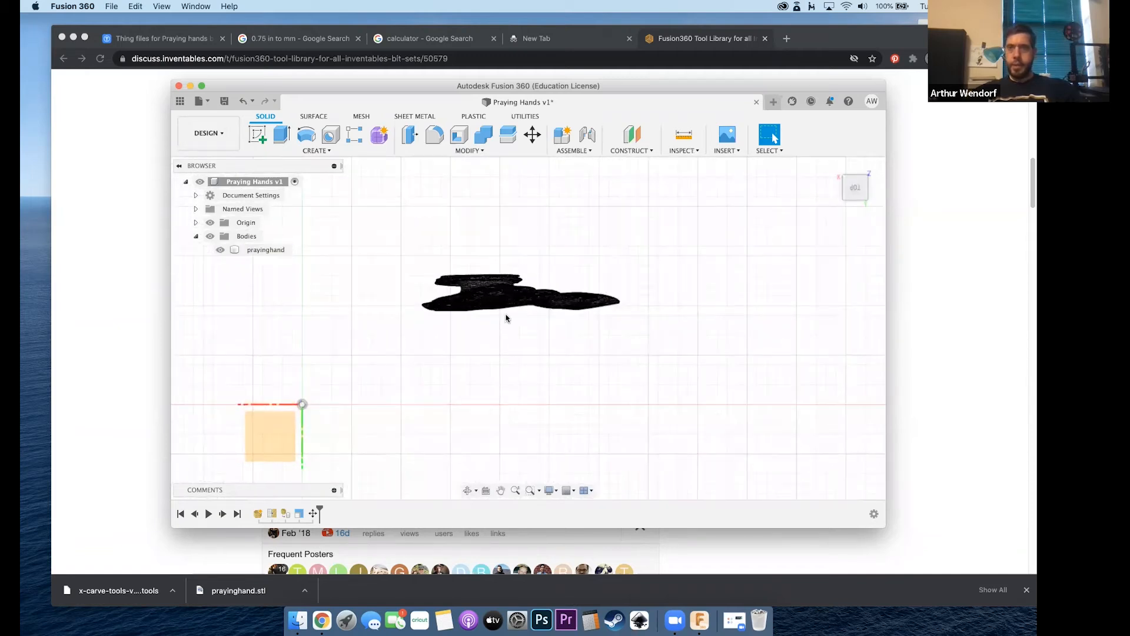
{"action": "left_click", "coordinate": [468, 493]}
{"action": "left_click_drag", "start_coordinate": [495, 389], "coordinate": [484, 341]}
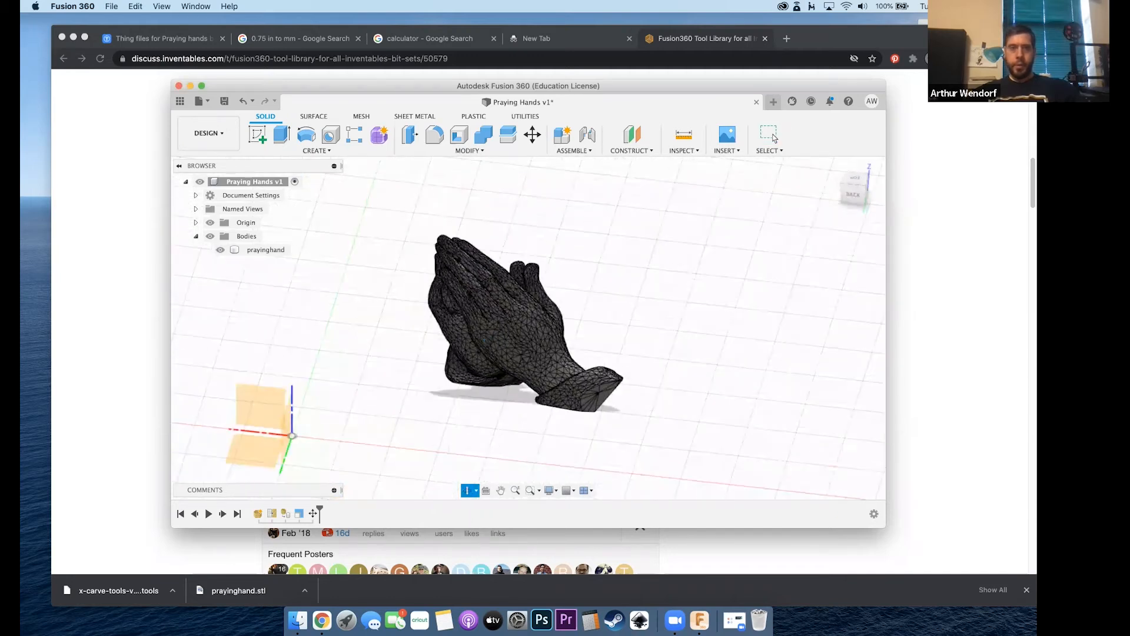
{"action": "key", "text": "Escape"}
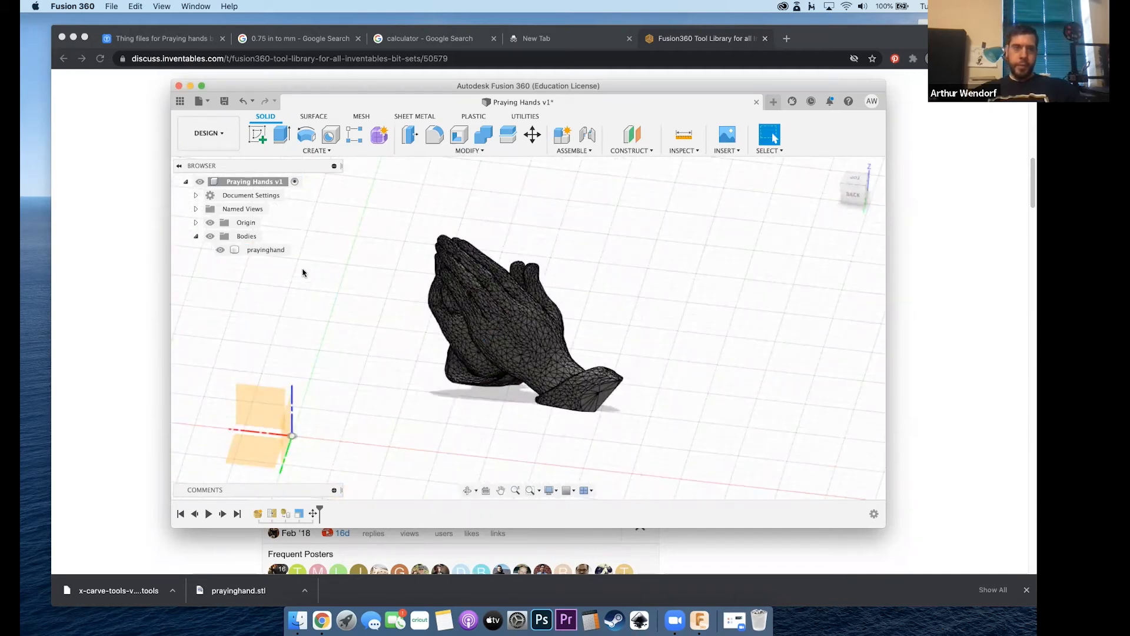
- Rotate the prayinghand body 90 degrees about the origin X axis
{"action": "left_click", "coordinate": [277, 252]}
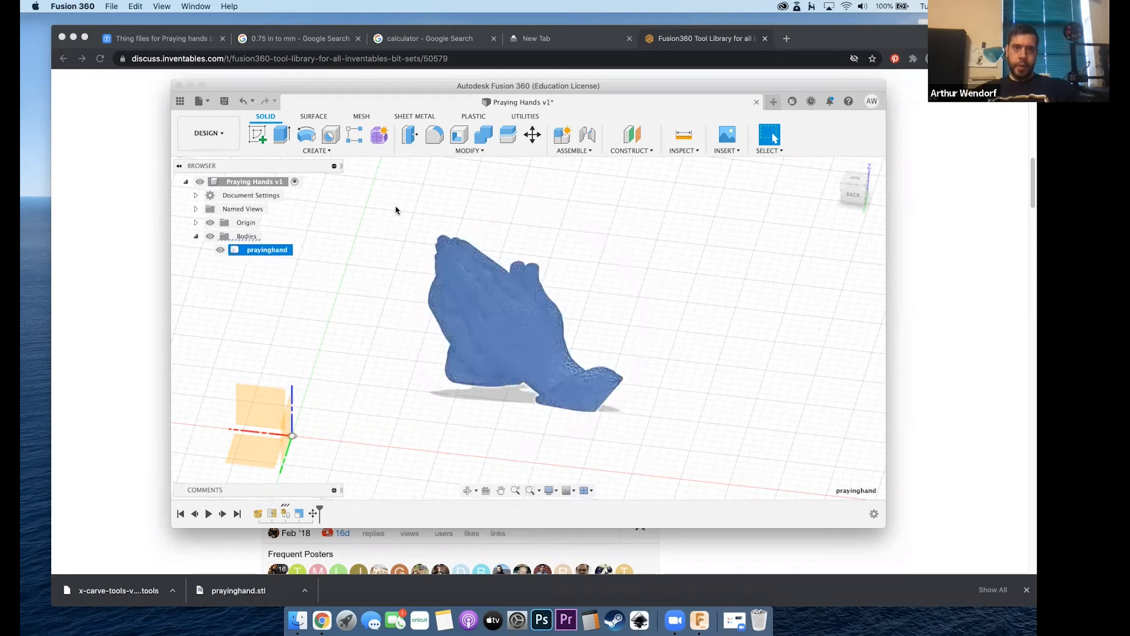
{"action": "left_click", "coordinate": [532, 135]}
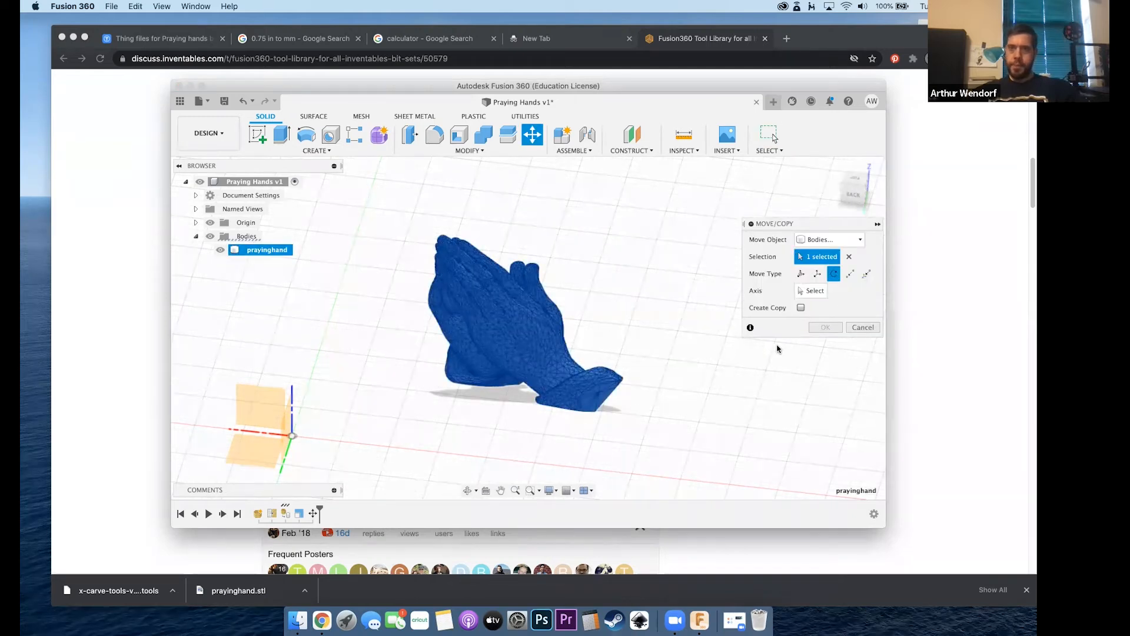
{"action": "left_click", "coordinate": [811, 291]}
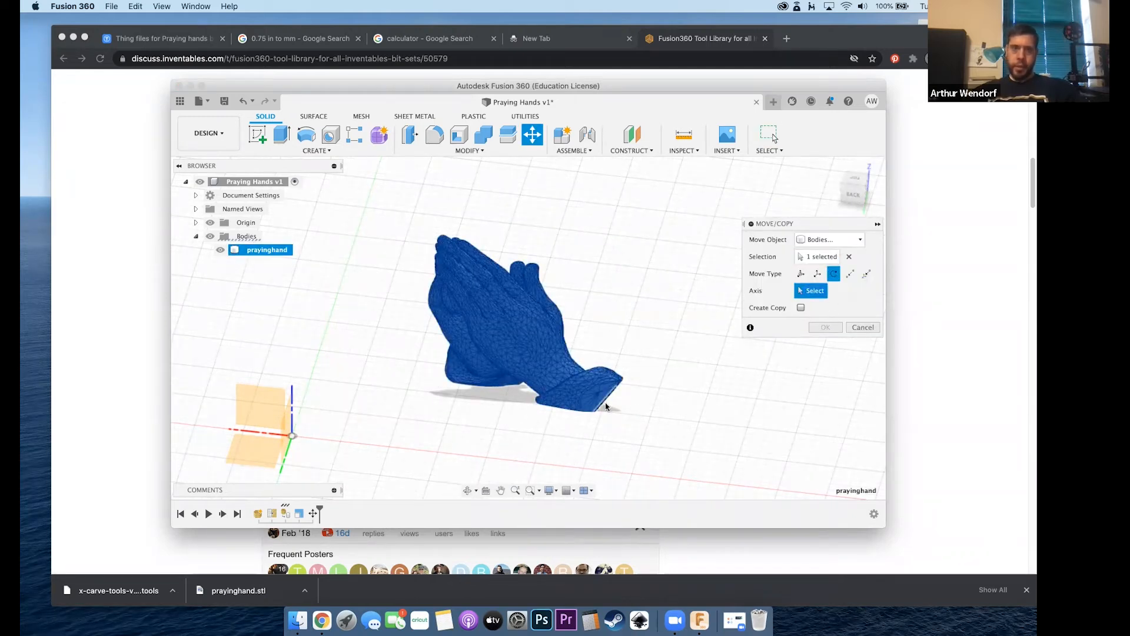
{"action": "left_click", "coordinate": [256, 435]}
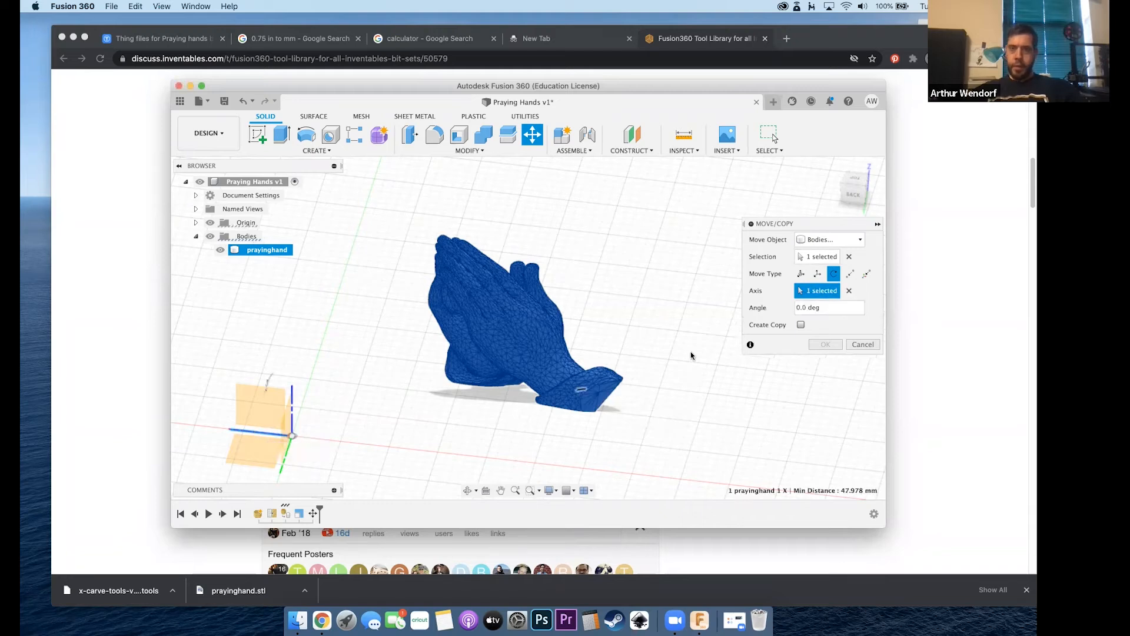
{"action": "left_click", "coordinate": [799, 307]}
{"action": "type", "text": "9"}
{"action": "scroll", "coordinate": [570, 404], "scroll_direction": "down", "scroll_amount": 3}
{"action": "scroll", "coordinate": [574, 382], "scroll_direction": "up", "scroll_amount": 3}
{"action": "scroll", "coordinate": [535, 345], "scroll_direction": "up", "scroll_amount": 1}
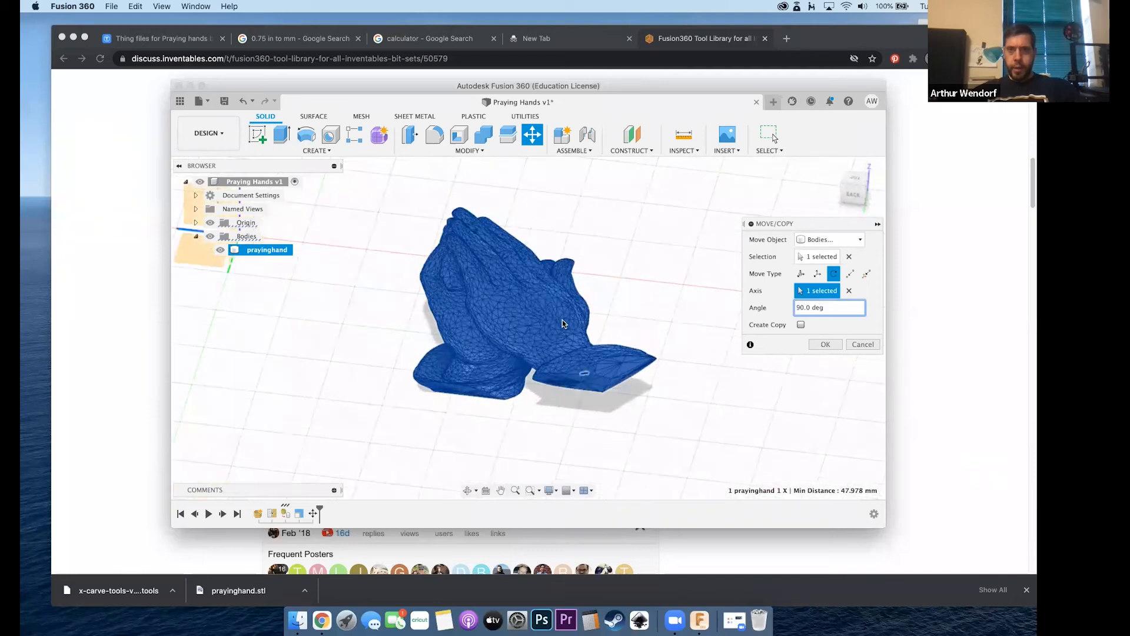
{"action": "scroll", "coordinate": [560, 359], "scroll_direction": "down", "scroll_amount": 3}
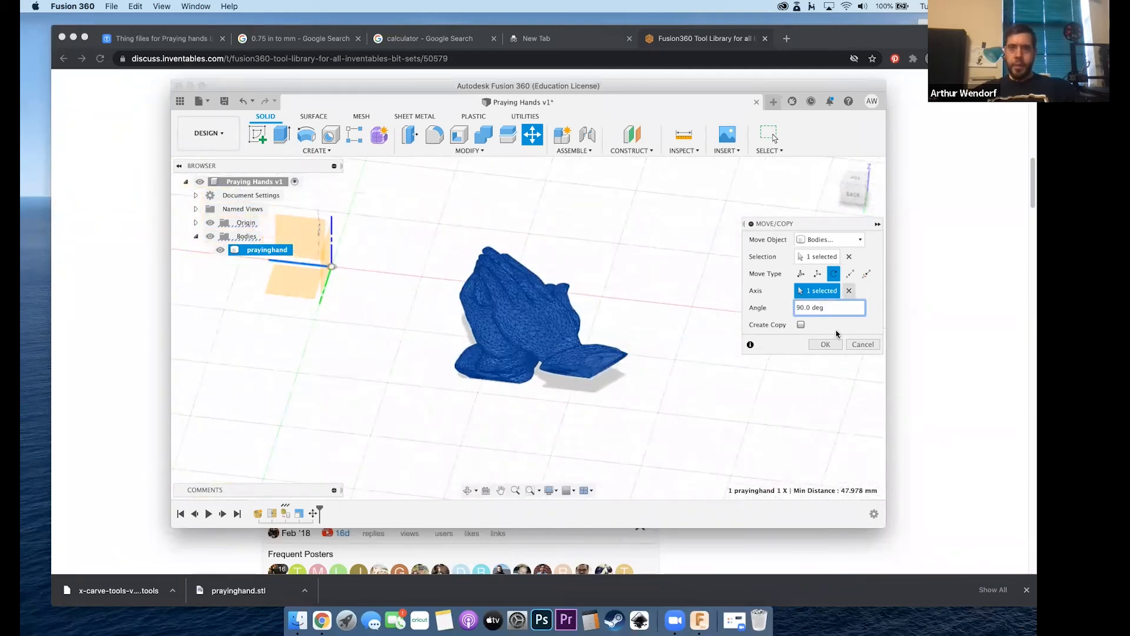
{"action": "left_click", "coordinate": [826, 345]}
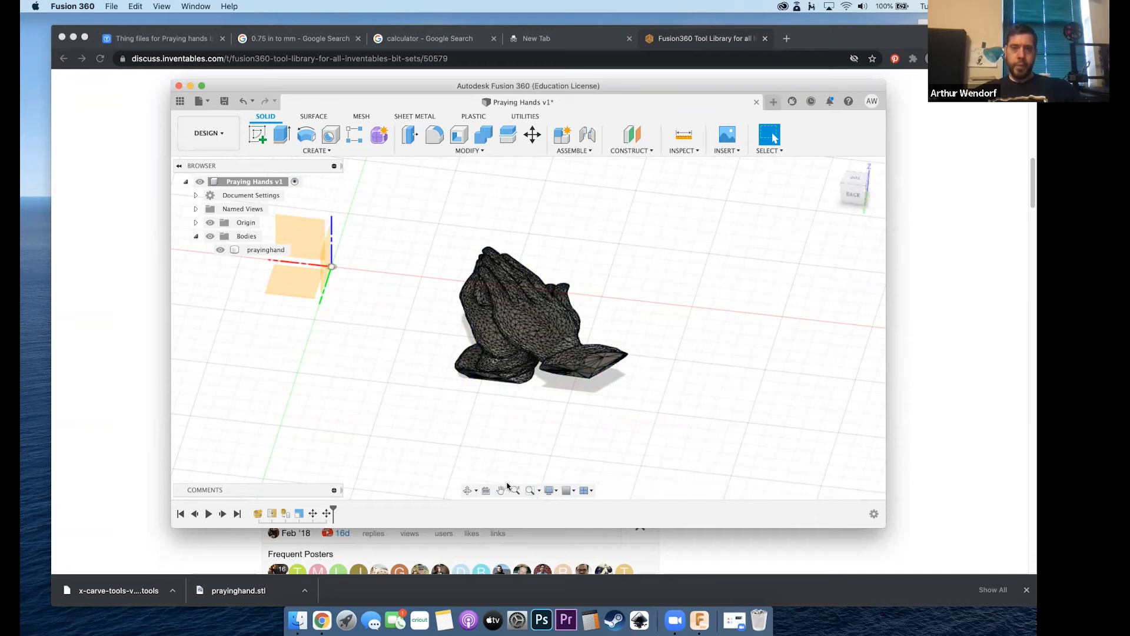
- Rotate the prayinghand body 180 degrees about the origin Z axis
{"action": "left_click", "coordinate": [858, 182]}
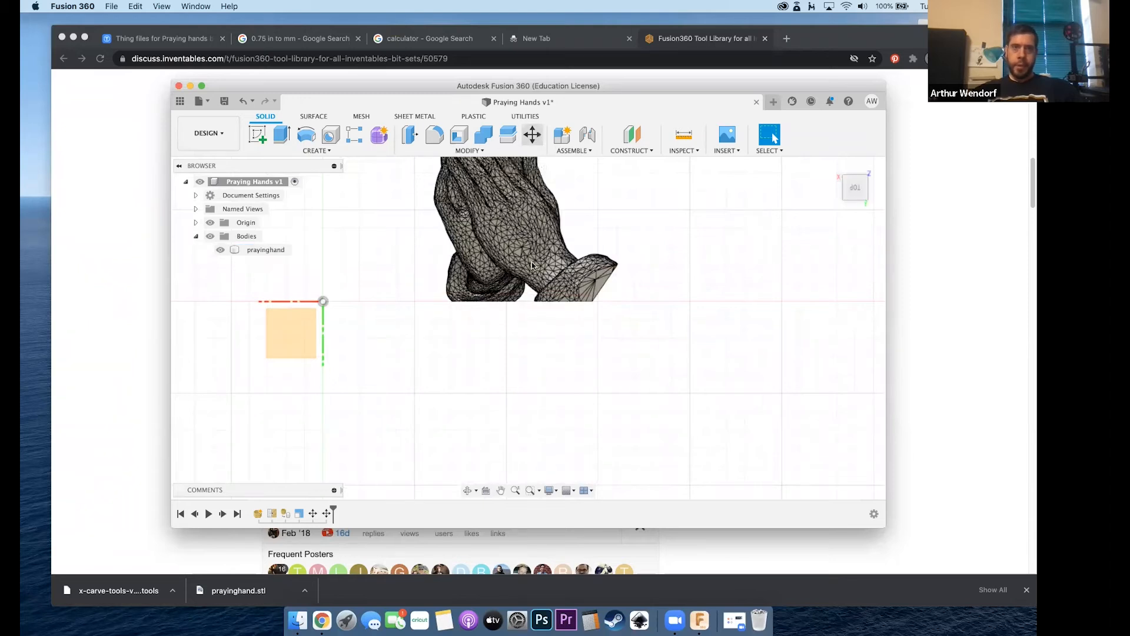
{"action": "key", "text": "m"}
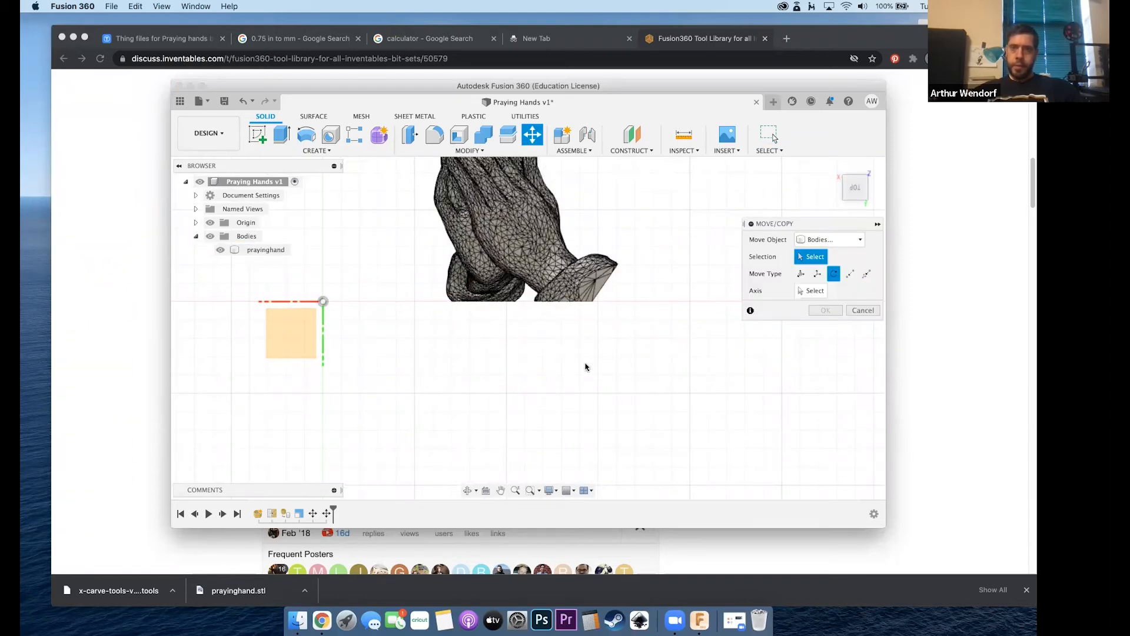
{"action": "left_click", "coordinate": [469, 490]}
{"action": "left_click_drag", "start_coordinate": [520, 371], "coordinate": [515, 350]}
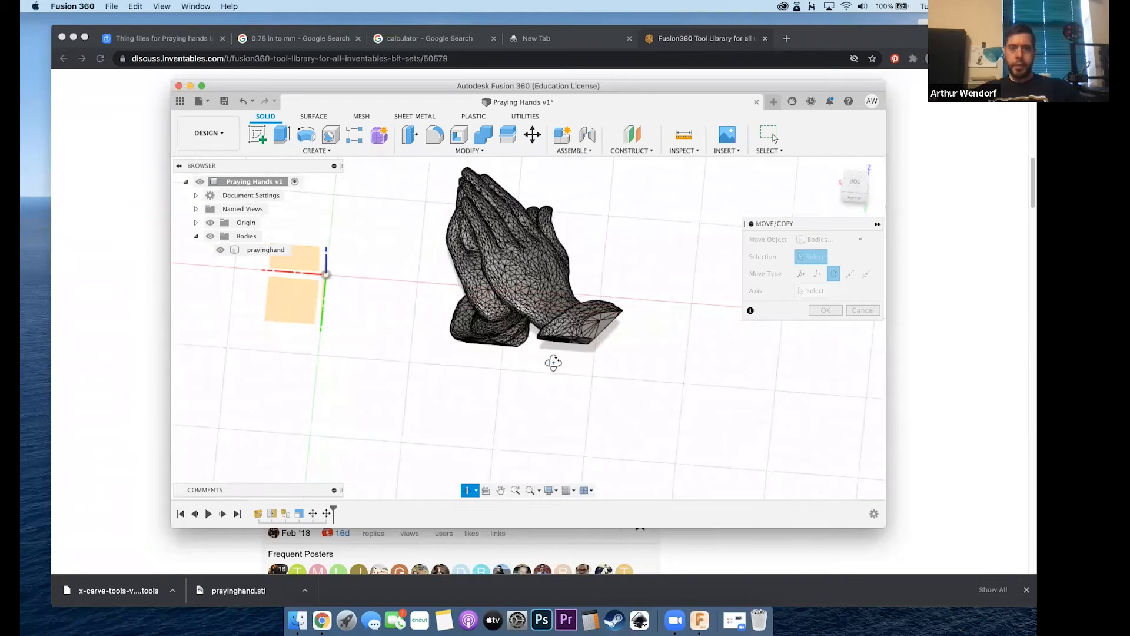
{"action": "key", "text": "Escape"}
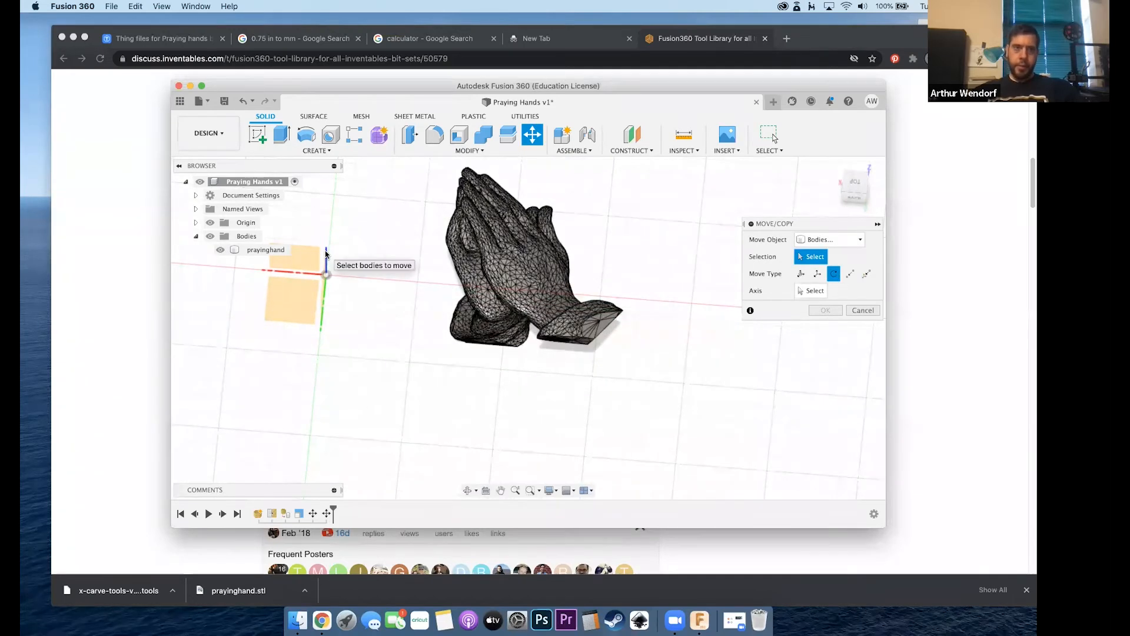
{"action": "left_click", "coordinate": [210, 223]}
{"action": "left_click", "coordinate": [208, 222]}
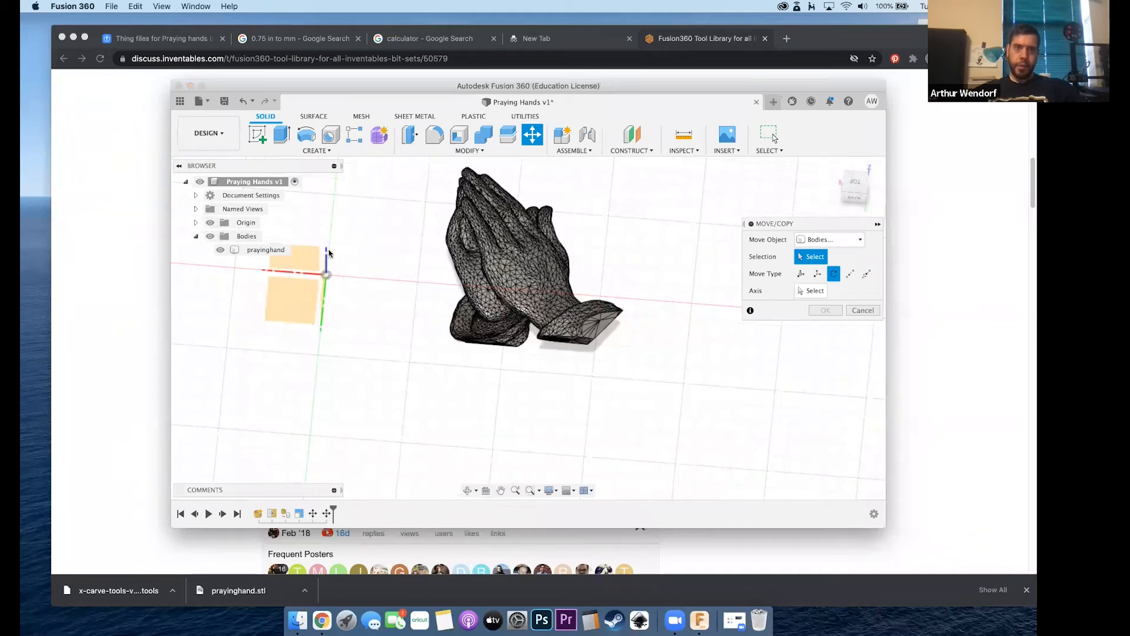
{"action": "left_click", "coordinate": [811, 290]}
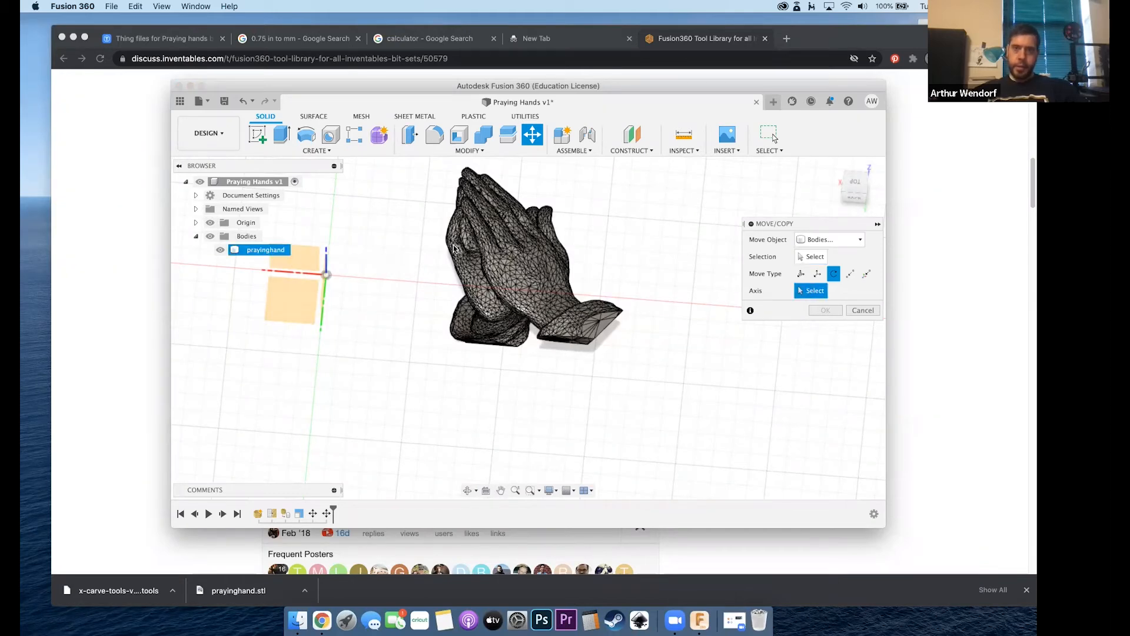
{"action": "left_click", "coordinate": [326, 257]}
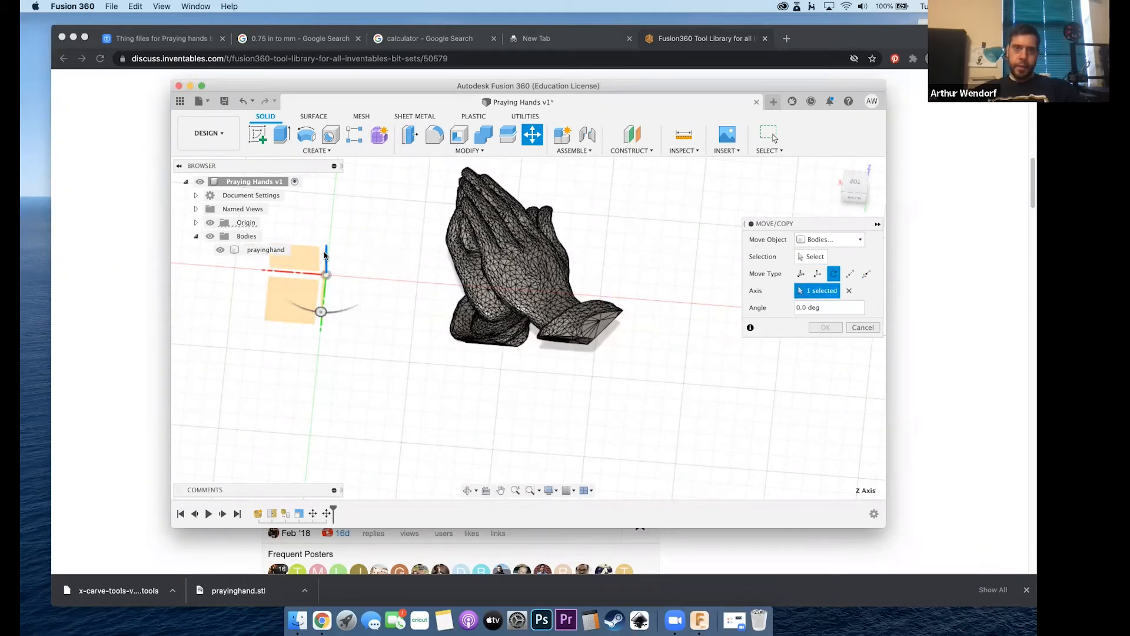
{"action": "left_click", "coordinate": [814, 257]}
{"action": "left_click", "coordinate": [263, 250]}
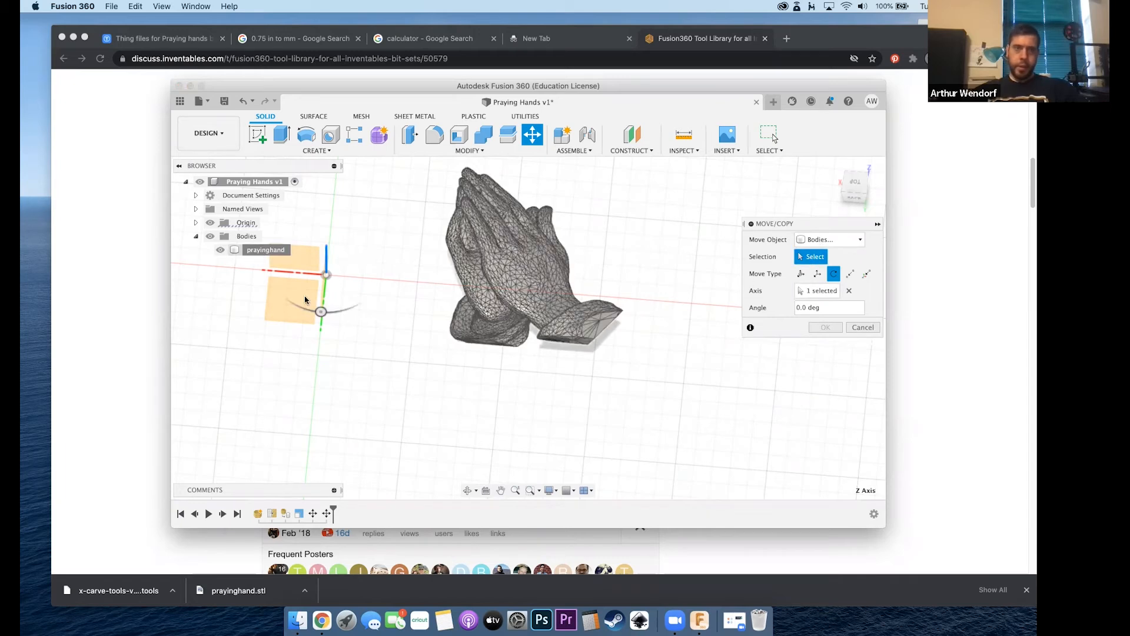
{"action": "left_click", "coordinate": [798, 308]}
{"action": "type", "text": "18"}
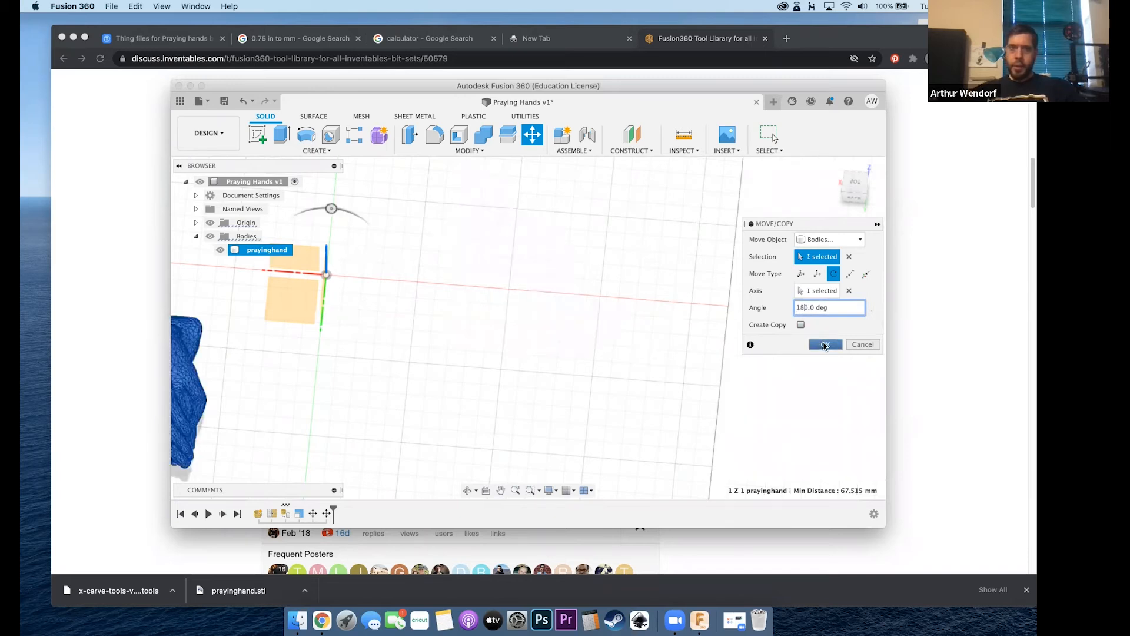
{"action": "left_click", "coordinate": [825, 345]}
- Examine the rotated hands' position and orientation relative to the origin from several angles and distances
{"action": "middle_click_drag", "start_coordinate": [479, 396], "coordinate": [513, 358], "text": "shift"}
{"action": "scroll", "coordinate": [478, 326], "scroll_direction": "up", "scroll_amount": 2}
{"action": "scroll", "coordinate": [478, 324], "scroll_direction": "down", "scroll_amount": 6}
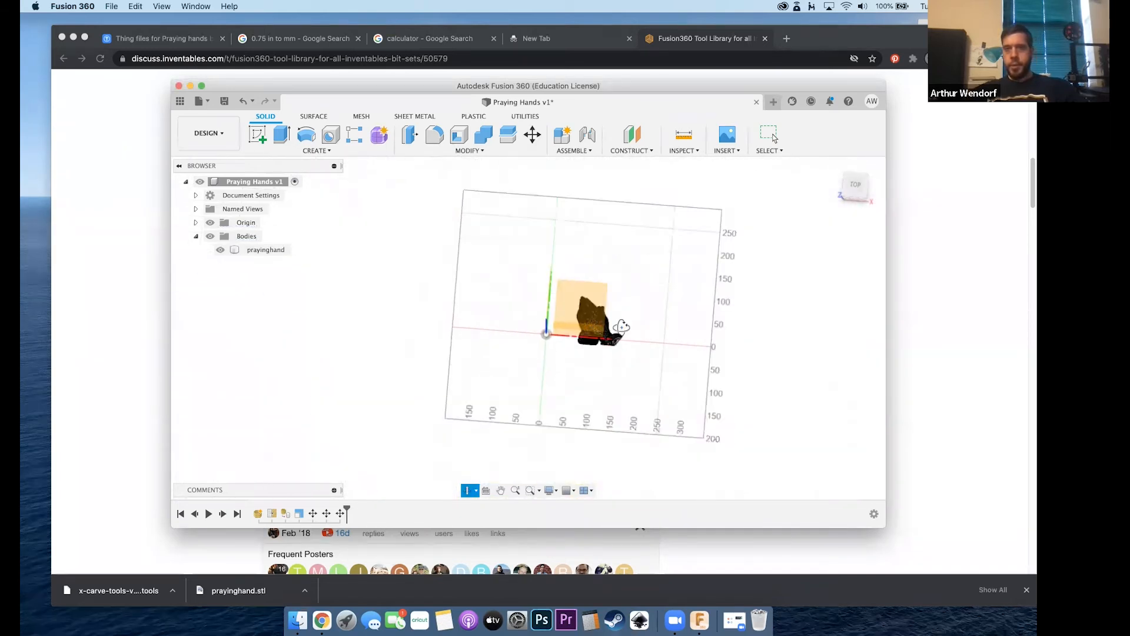
{"action": "scroll", "coordinate": [622, 327], "scroll_direction": "up", "scroll_amount": 6}
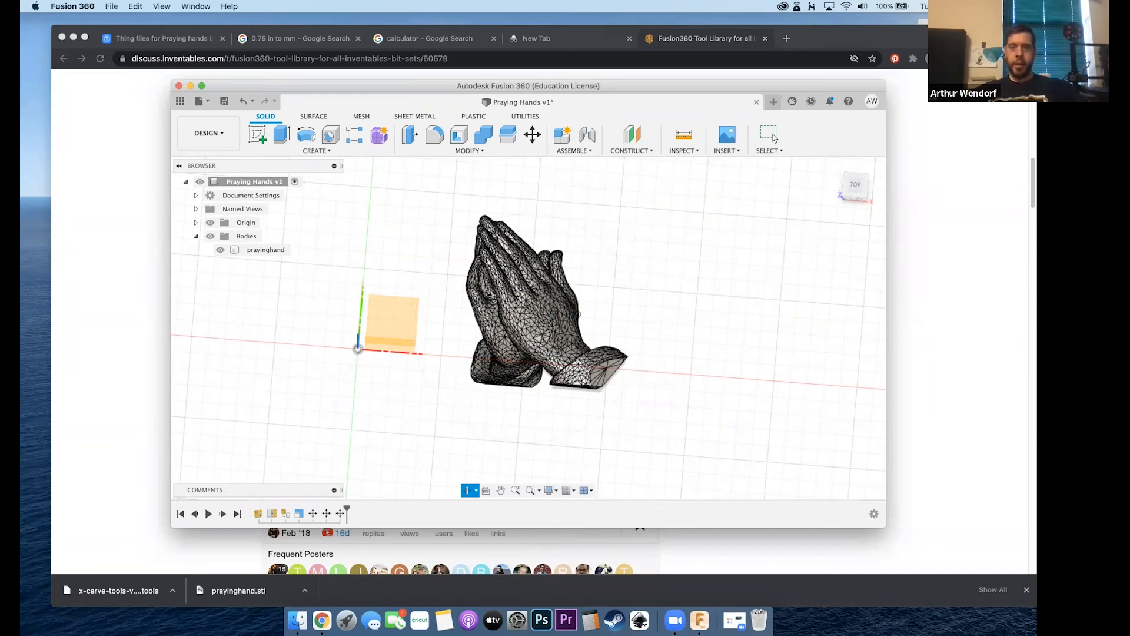
{"action": "key", "text": "Escape"}
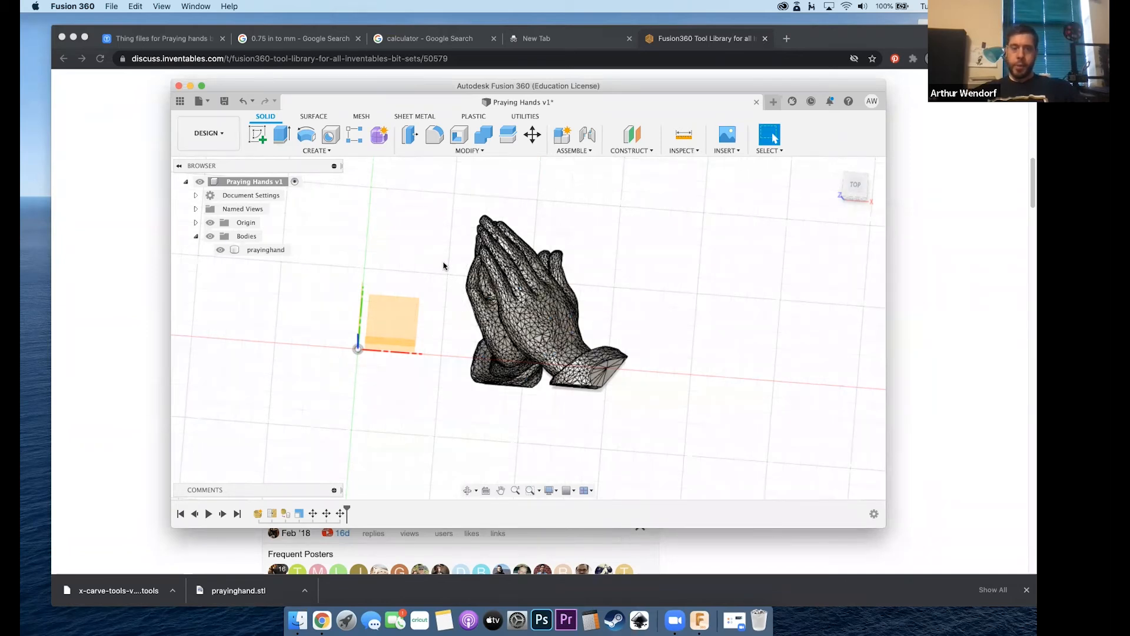
{"action": "left_click", "coordinate": [468, 491]}
{"action": "mouse_move", "coordinate": [535, 417]}
{"action": "left_mouse_down"}
{"action": "mouse_move", "coordinate": [559, 414]}
{"action": "mouse_move", "coordinate": [542, 361]}
{"action": "mouse_move", "coordinate": [535, 415]}
{"action": "left_mouse_up"}
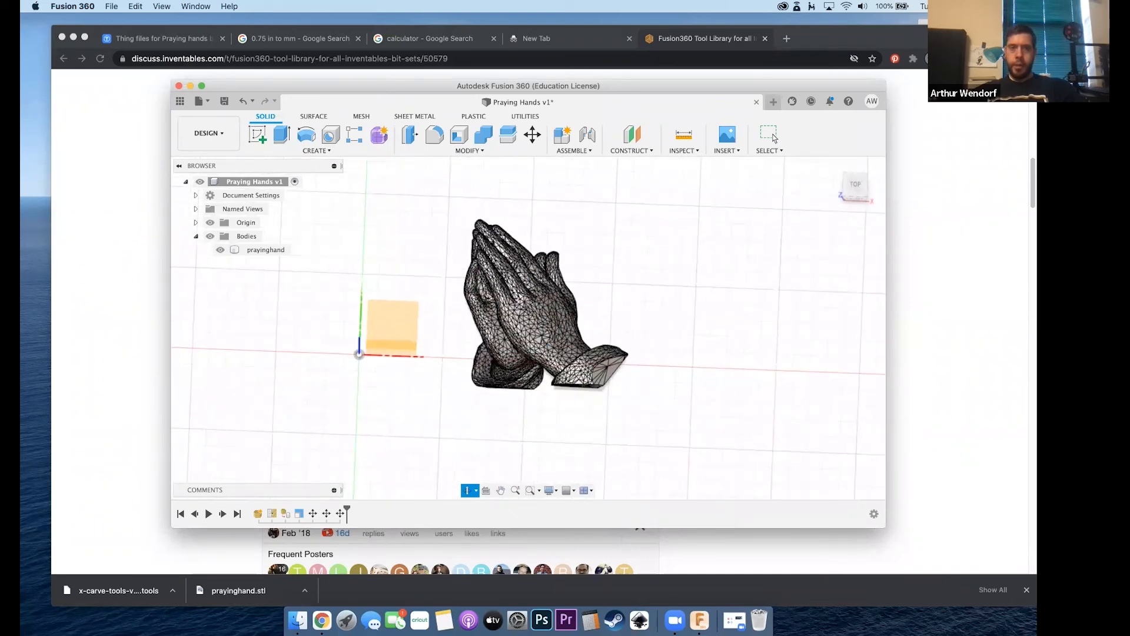
{"action": "left_click", "coordinate": [775, 137]}
{"action": "left_click", "coordinate": [567, 348]}
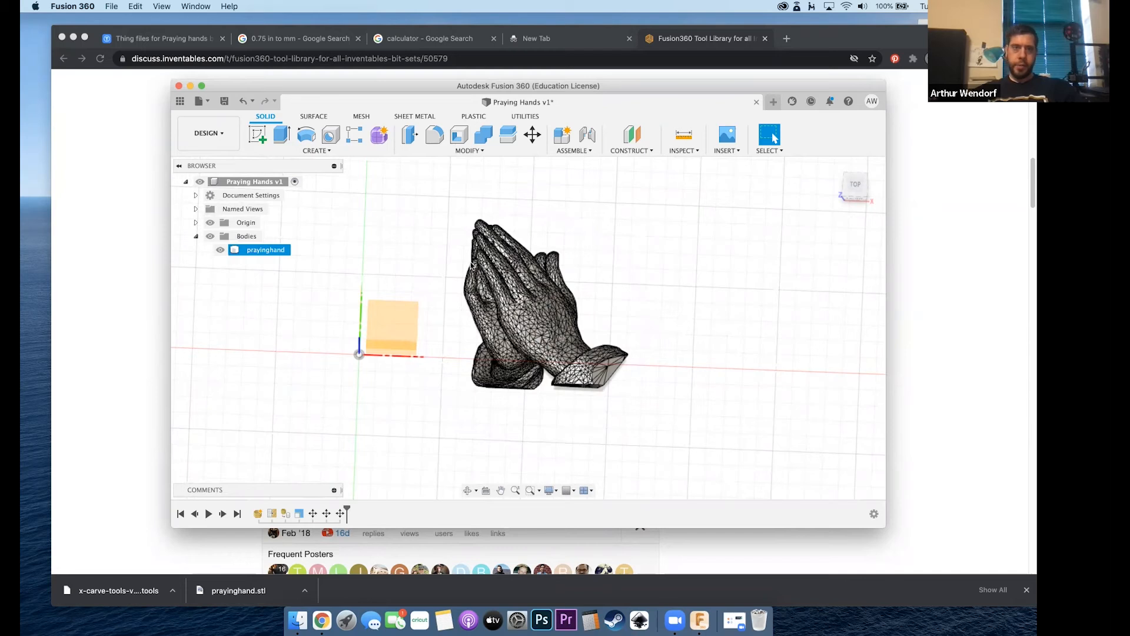
{"action": "left_click", "coordinate": [464, 207]}
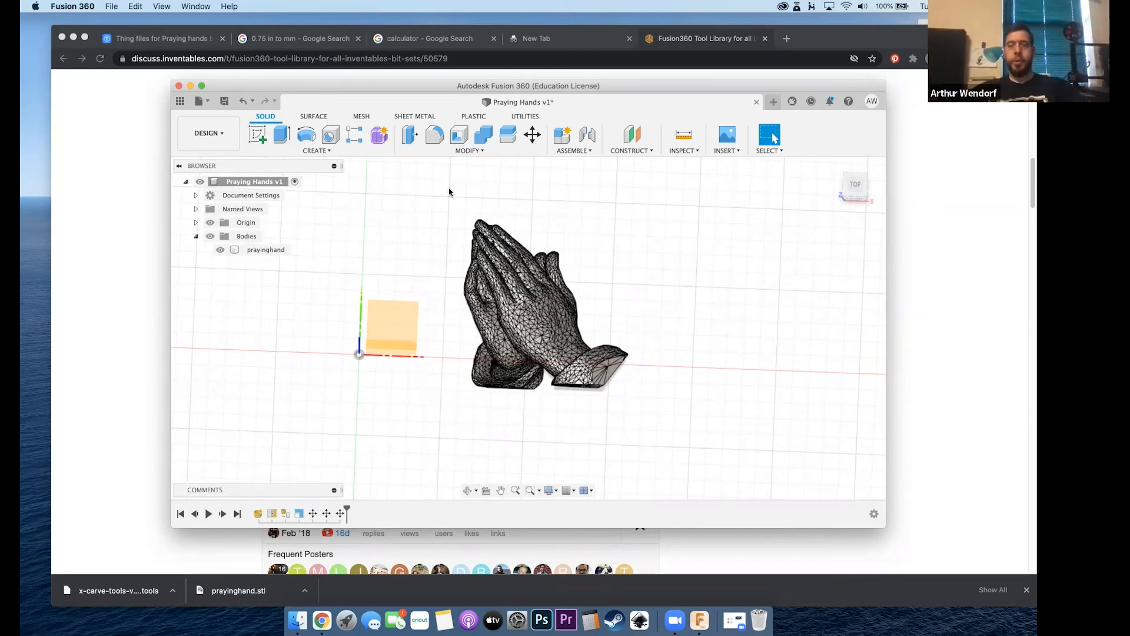
- Create a new sketch on the horizontal XY origin plane
{"action": "left_click", "coordinate": [320, 151]}
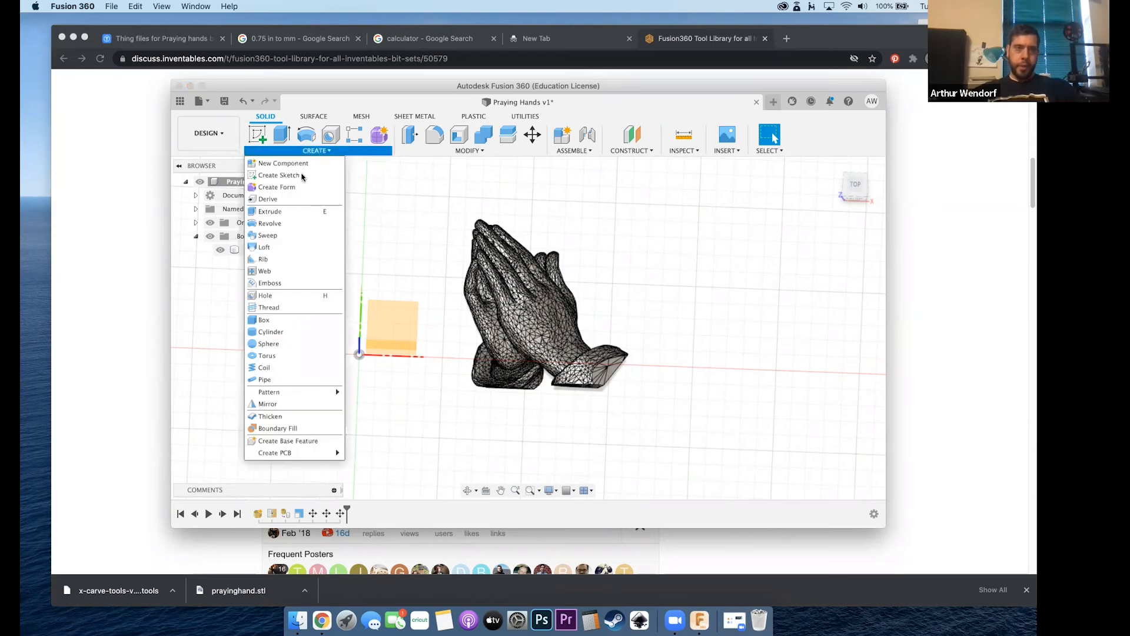
{"action": "left_click", "coordinate": [285, 175]}
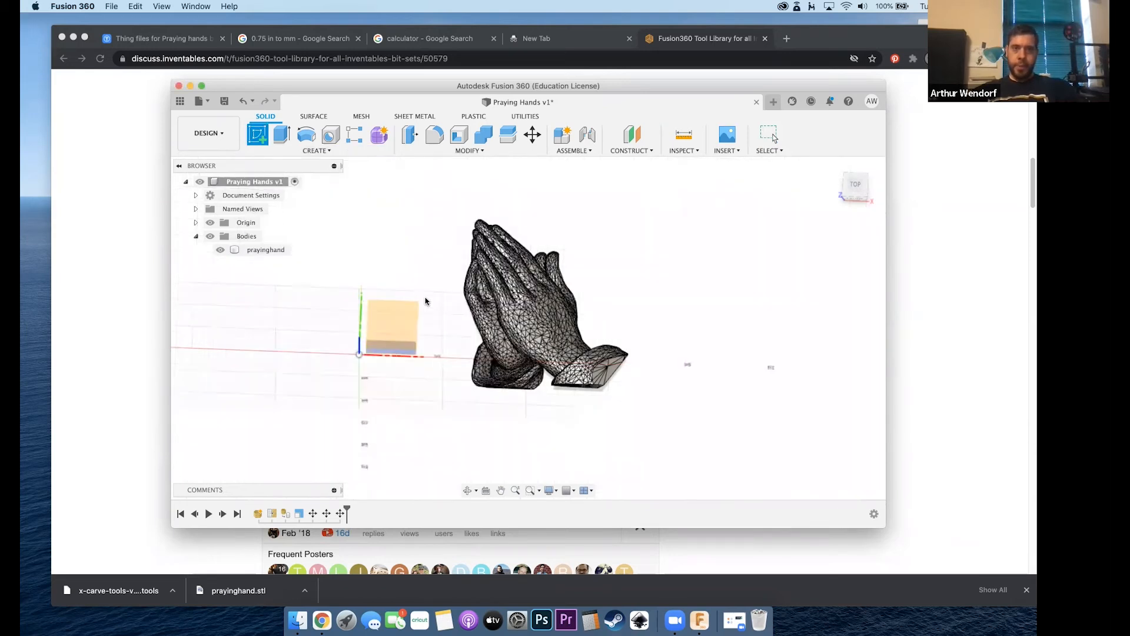
{"action": "left_click", "coordinate": [404, 321]}
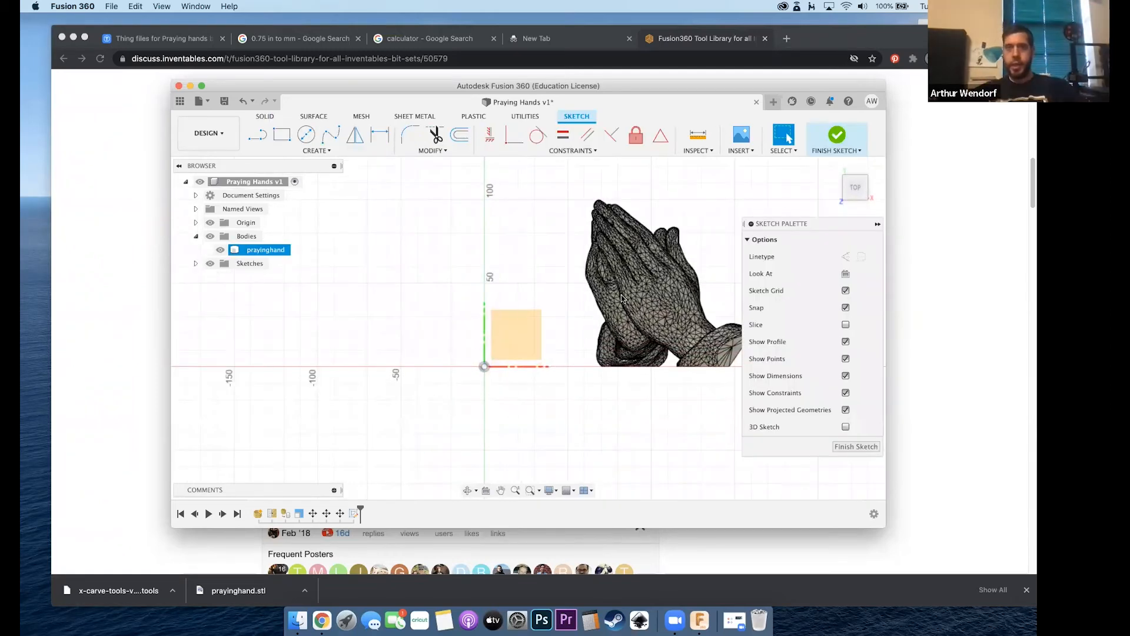
- Project the whole prayinghand body into the sketch using the body selection filter, with the projection link kept on
{"action": "left_click", "coordinate": [316, 151]}
{"action": "mouse_move", "coordinate": [306, 178]}
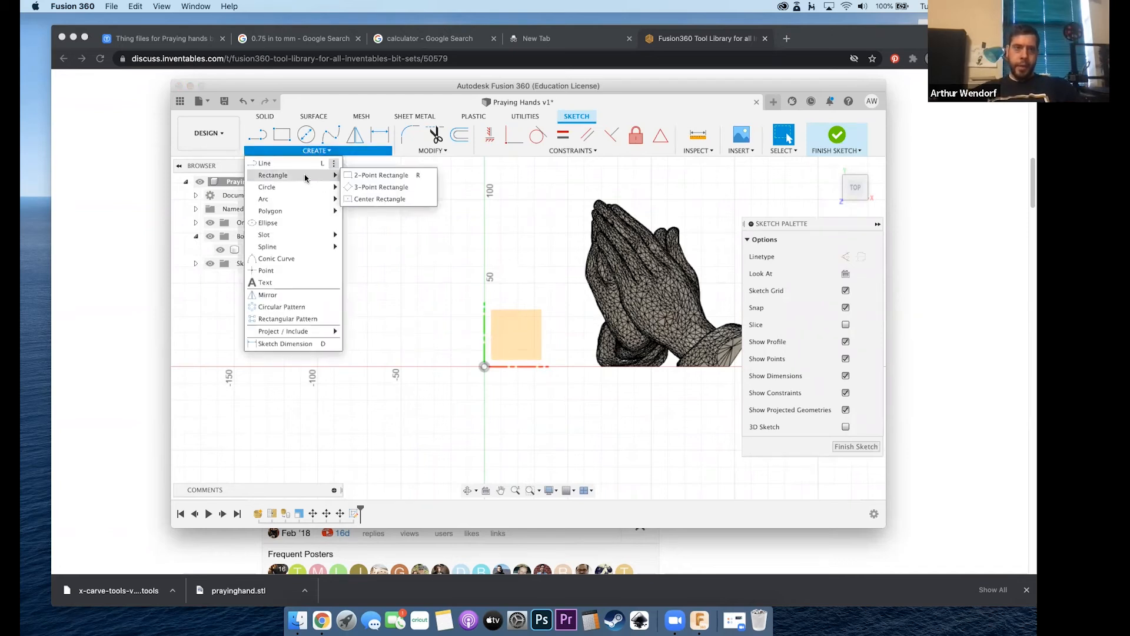
{"action": "mouse_move", "coordinate": [297, 331]}
{"action": "left_click", "coordinate": [368, 331]}
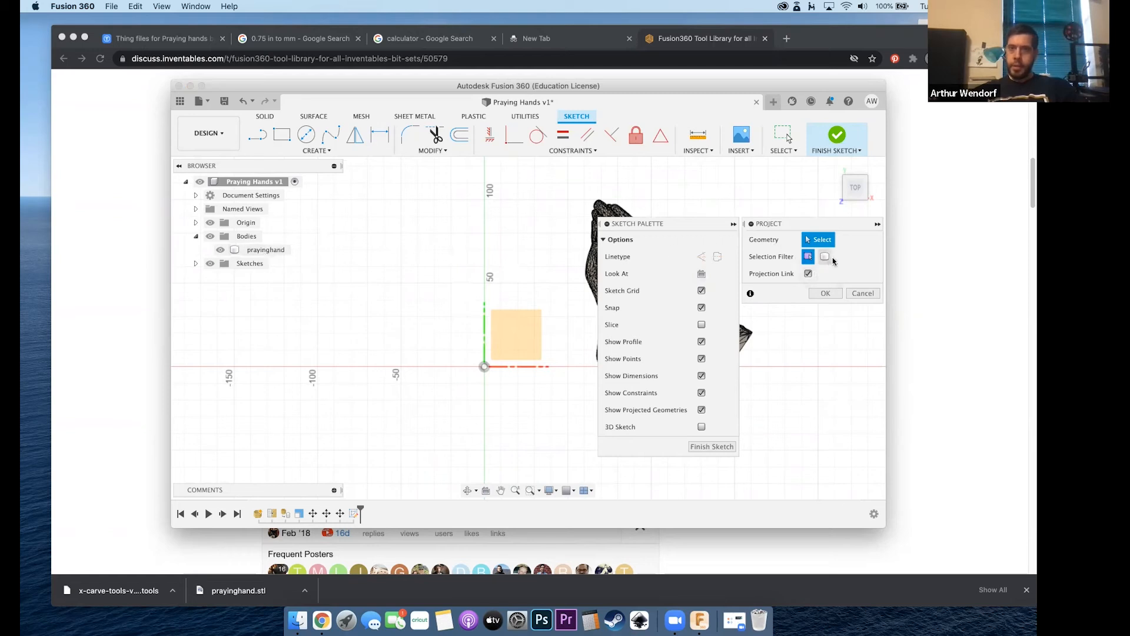
{"action": "left_click", "coordinate": [824, 258]}
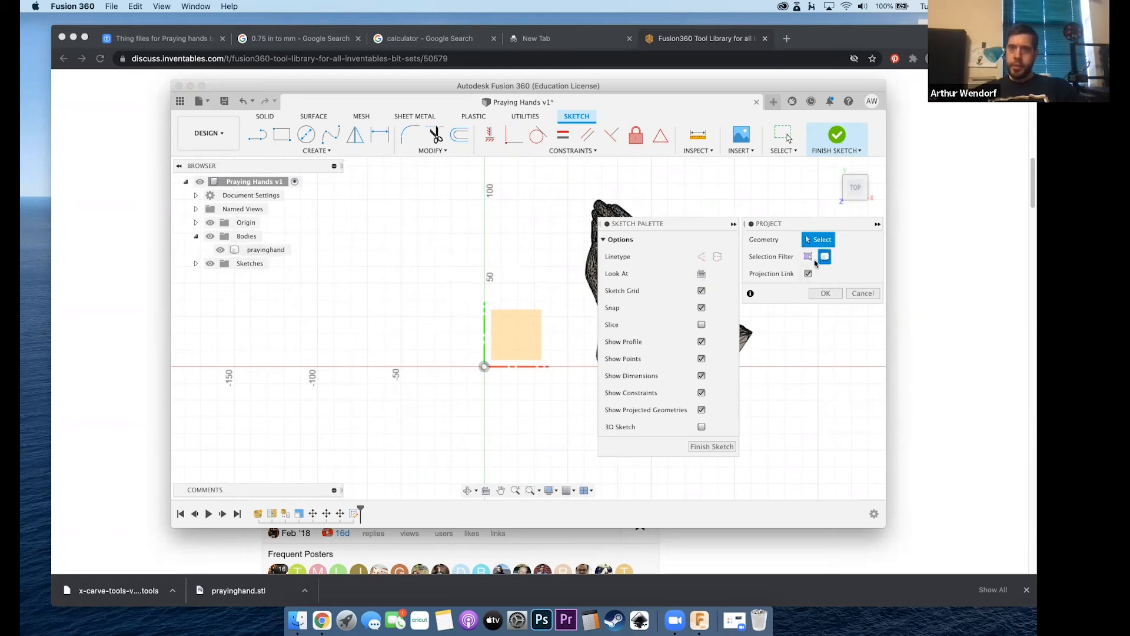
{"action": "left_click", "coordinate": [259, 253]}
{"action": "left_click", "coordinate": [825, 294]}
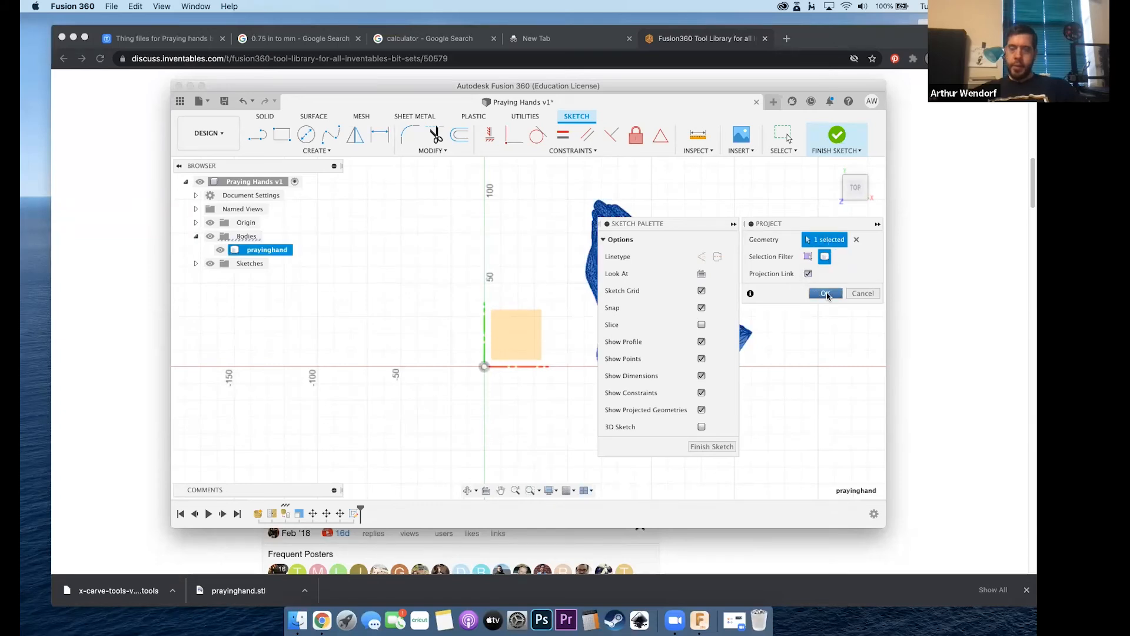
- Hide the prayinghand body and inspect the projected outline, especially along its lower edge at the wrists
{"action": "scroll", "coordinate": [543, 356], "scroll_direction": "down", "scroll_amount": 3}
{"action": "scroll", "coordinate": [616, 340], "scroll_direction": "up", "scroll_amount": 5}
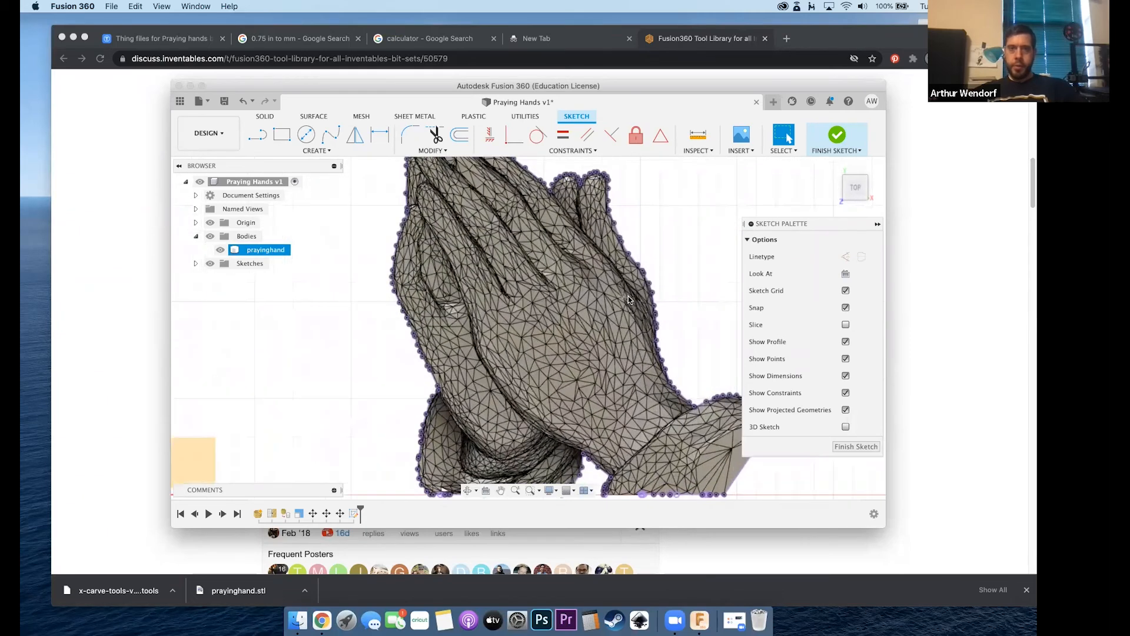
{"action": "scroll", "coordinate": [628, 300], "scroll_direction": "down", "scroll_amount": 2}
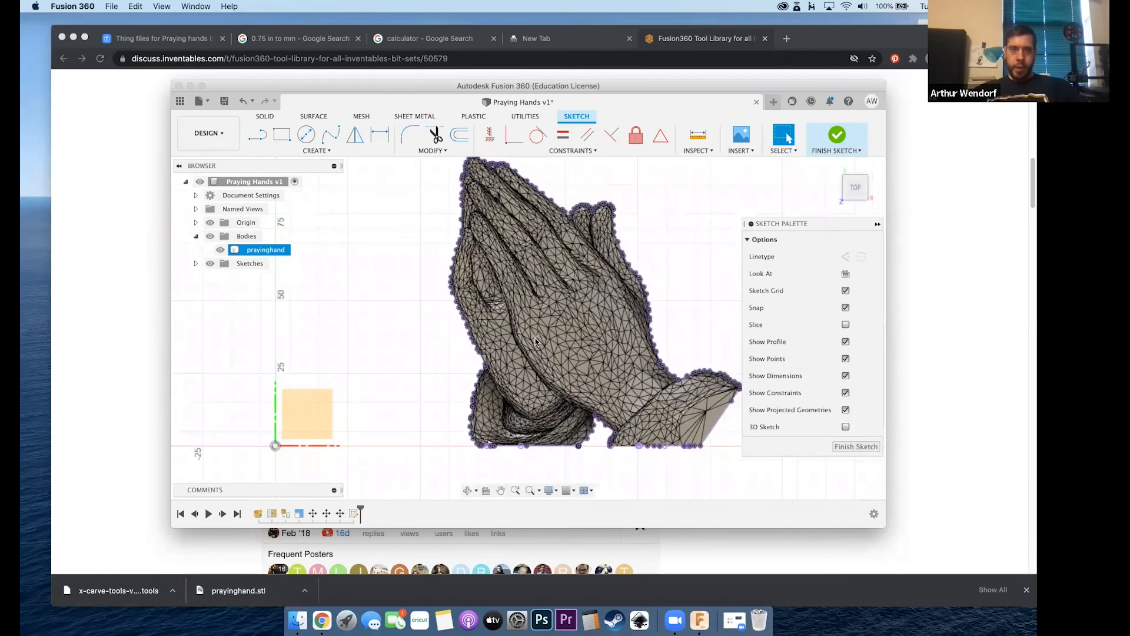
{"action": "left_click", "coordinate": [221, 250]}
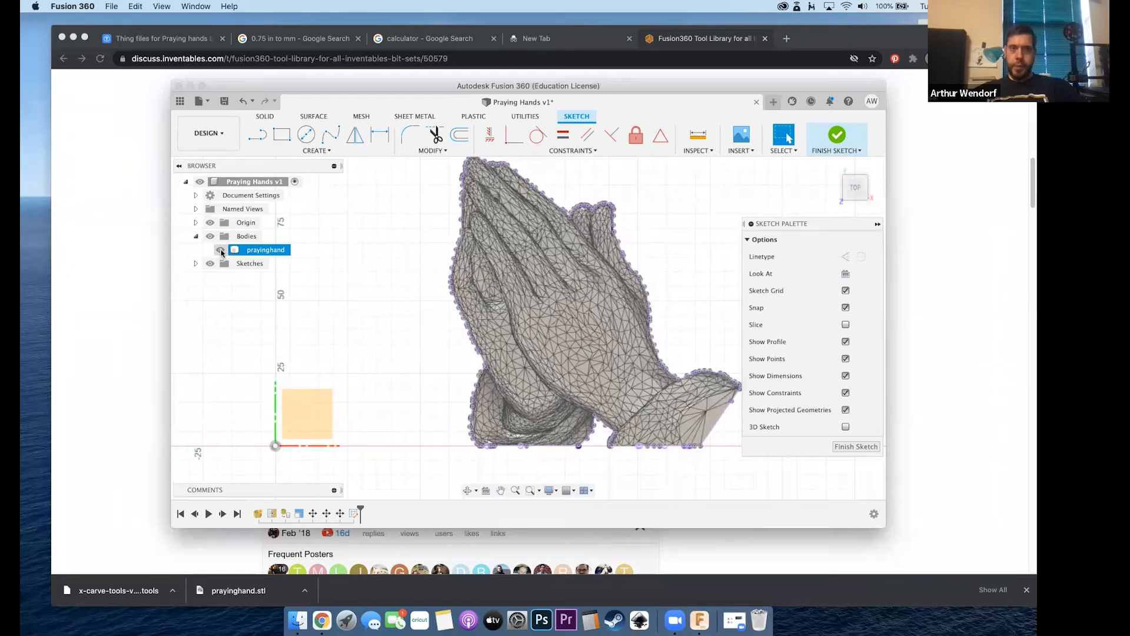
{"action": "left_click", "coordinate": [221, 252]}
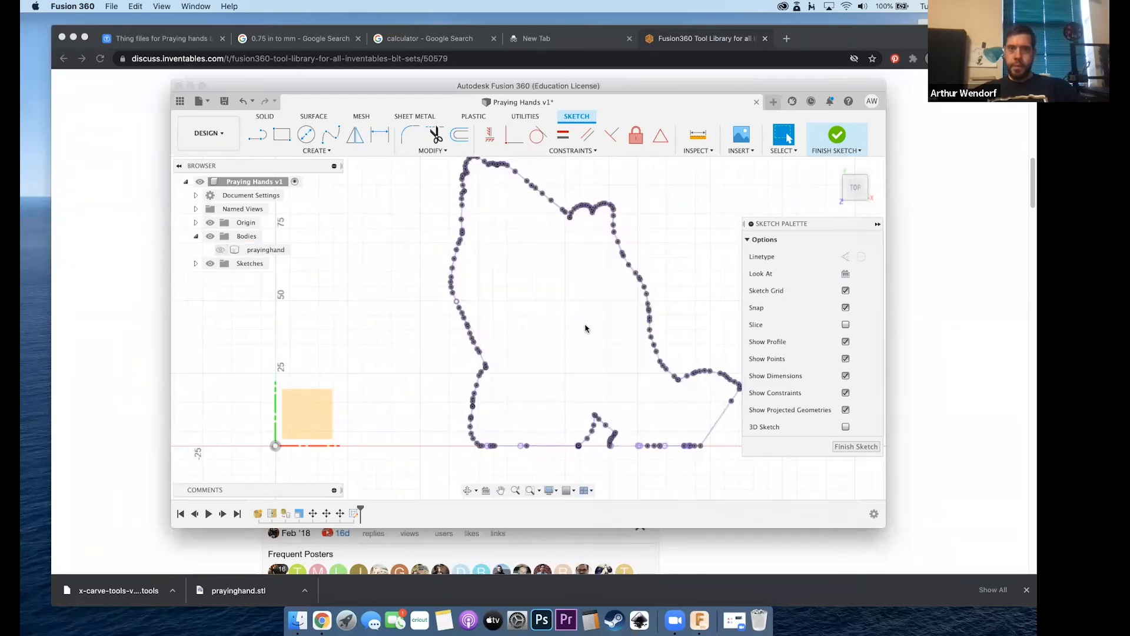
{"action": "scroll", "coordinate": [530, 230], "scroll_direction": "down", "scroll_amount": 3}
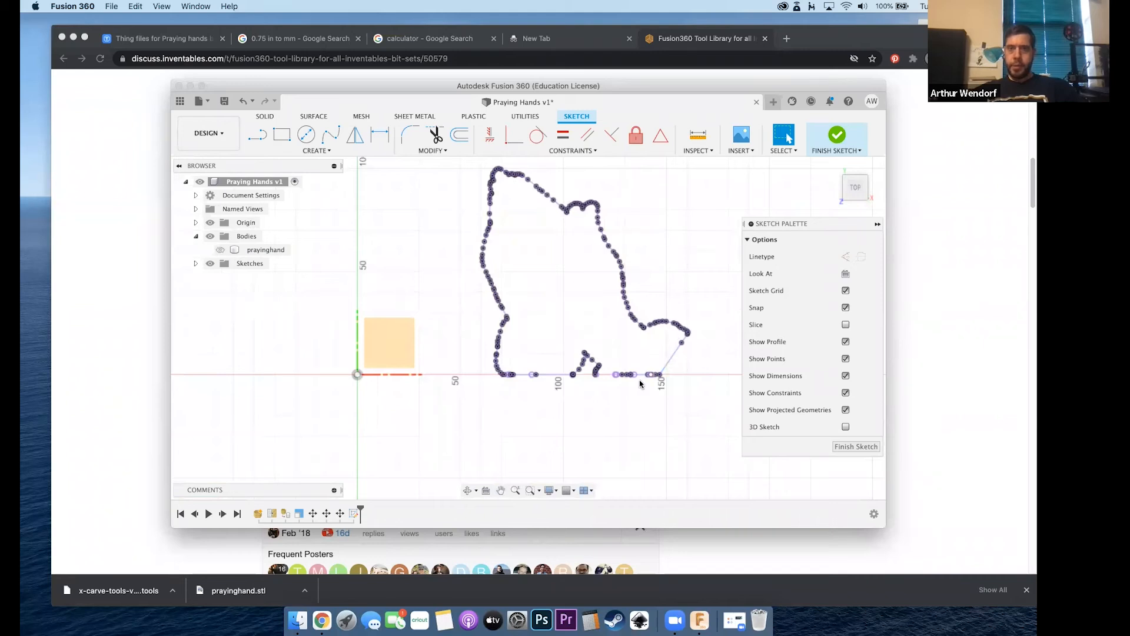
{"action": "scroll", "coordinate": [618, 392], "scroll_direction": "up", "scroll_amount": 5}
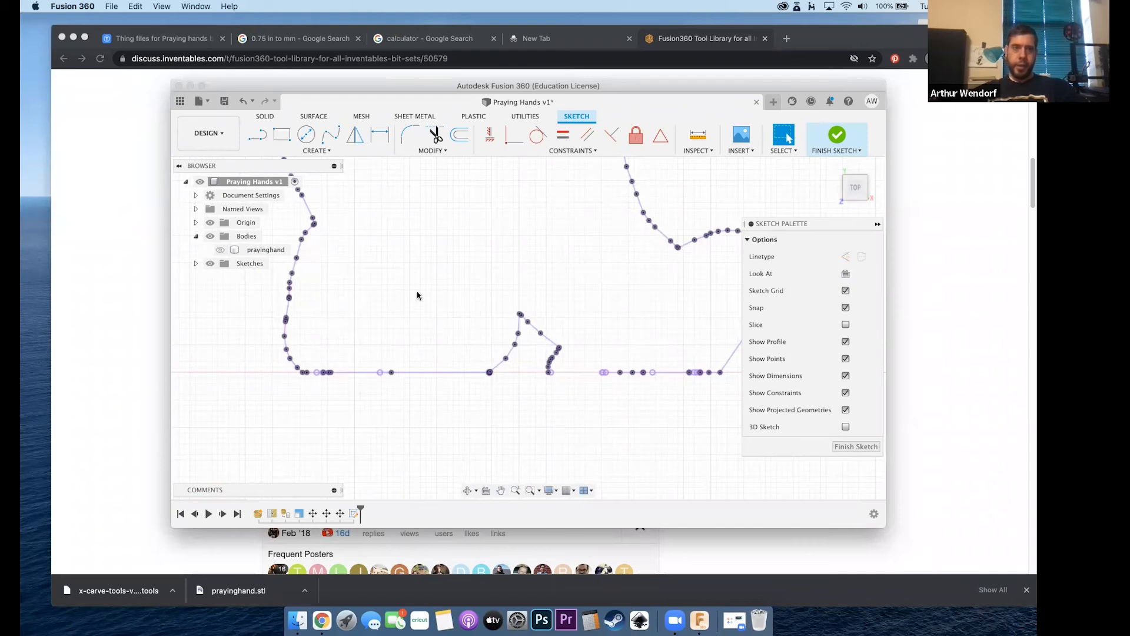
- Delete the overlapping projected segments along the middle of the left wrist's bottom edge
{"action": "scroll", "coordinate": [417, 295], "scroll_direction": "down", "scroll_amount": 1}
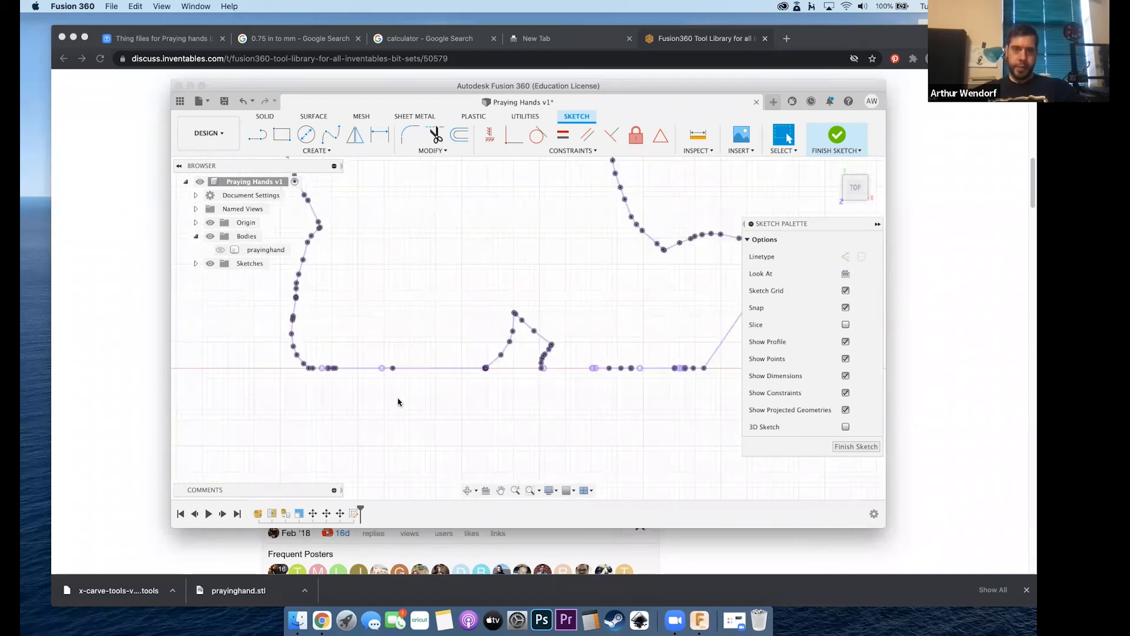
{"action": "scroll", "coordinate": [398, 403], "scroll_direction": "up", "scroll_amount": 3}
{"action": "scroll", "coordinate": [454, 407], "scroll_direction": "down", "scroll_amount": 3}
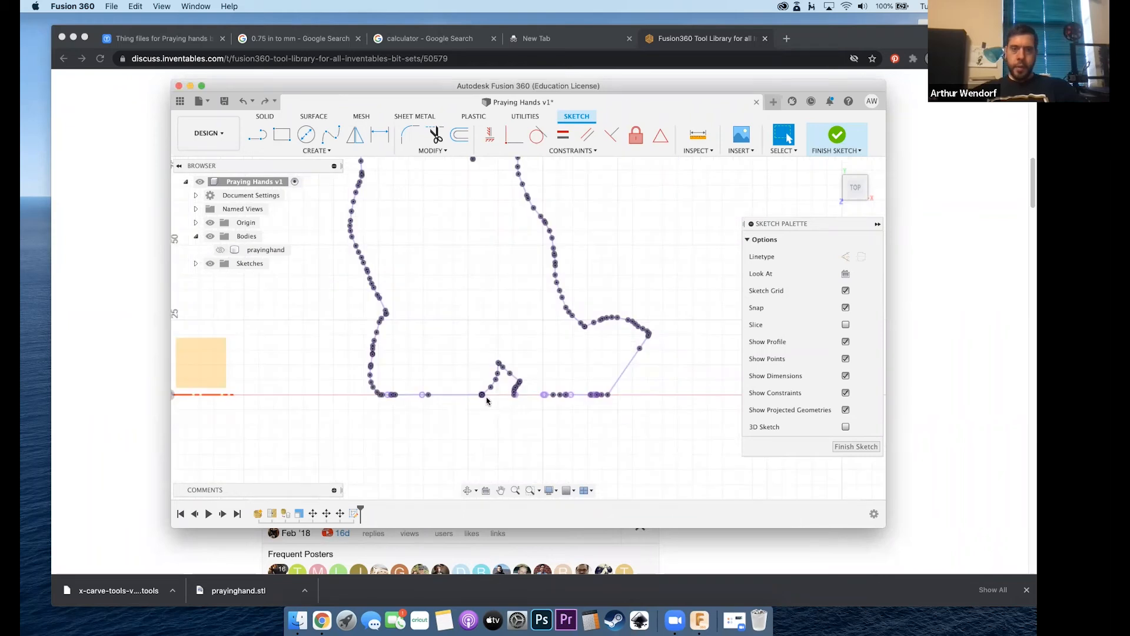
{"action": "scroll", "coordinate": [434, 383], "scroll_direction": "up", "scroll_amount": 6}
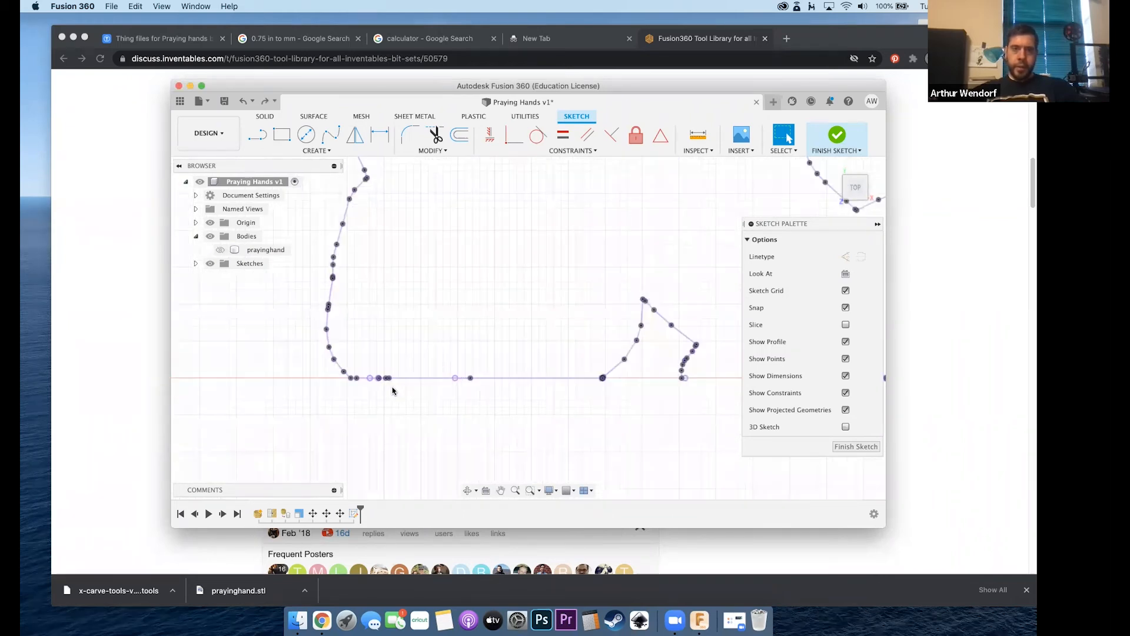
{"action": "scroll", "coordinate": [345, 386], "scroll_direction": "down", "scroll_amount": 2}
{"action": "scroll", "coordinate": [424, 386], "scroll_direction": "down", "scroll_amount": 3}
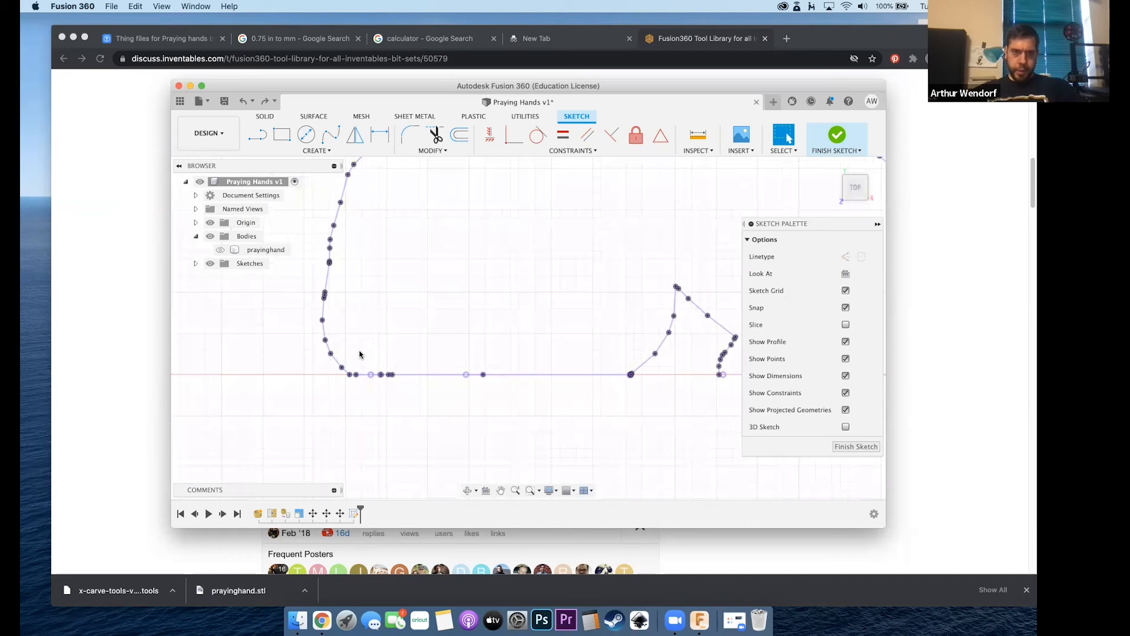
{"action": "left_click_drag", "start_coordinate": [363, 354], "coordinate": [625, 393]}
{"action": "key", "text": "Delete"}
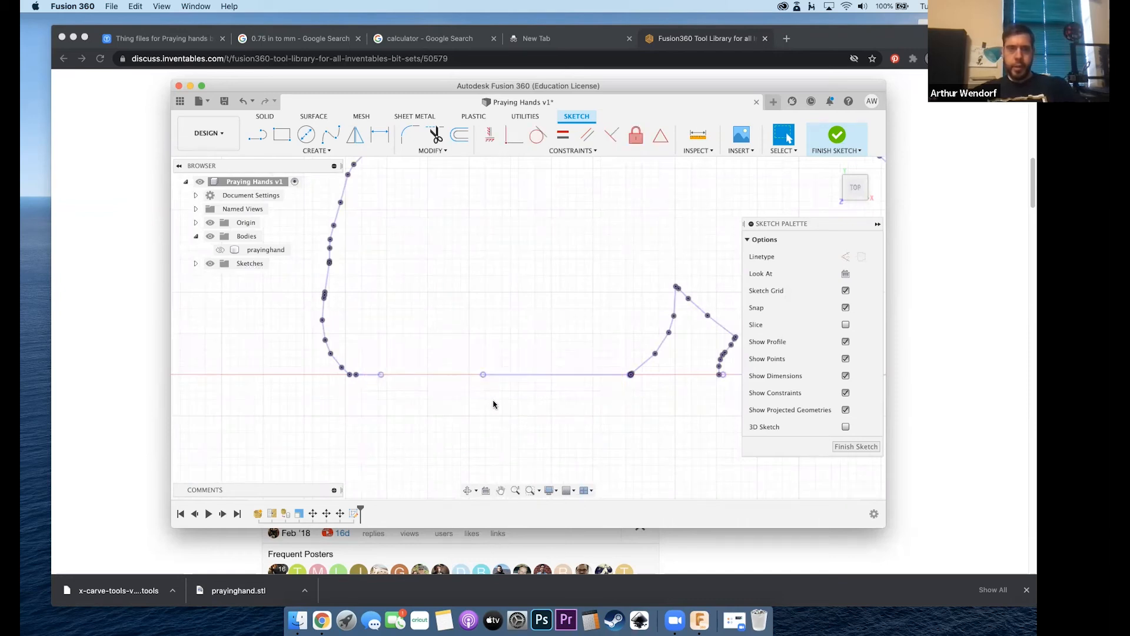
- Delete the remaining projected base segments and stray points around the left corner of the notch between the wrists
{"action": "scroll", "coordinate": [605, 382], "scroll_direction": "up", "scroll_amount": 6}
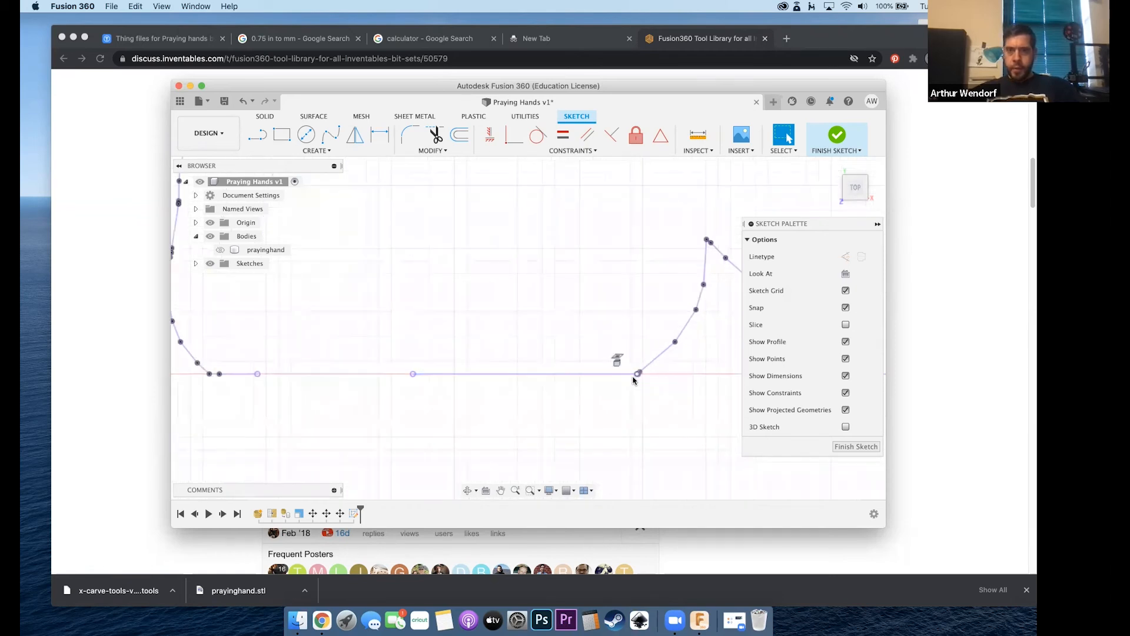
{"action": "scroll", "coordinate": [635, 372], "scroll_direction": "up", "scroll_amount": 3}
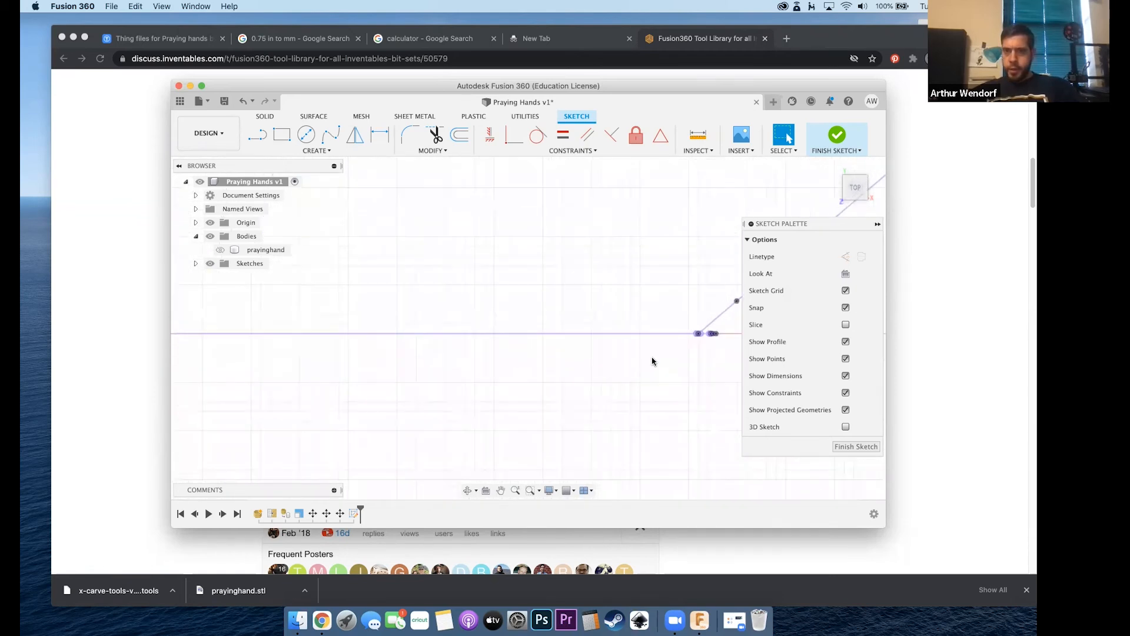
{"action": "scroll", "coordinate": [722, 333], "scroll_direction": "up", "scroll_amount": 5}
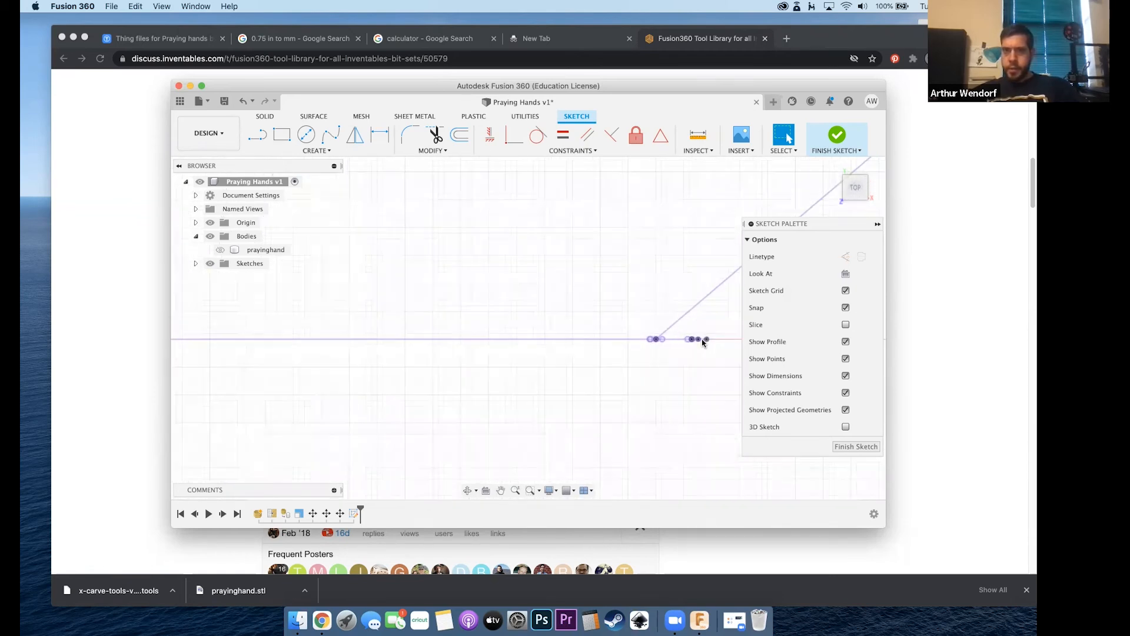
{"action": "scroll", "coordinate": [622, 348], "scroll_direction": "down", "scroll_amount": 4}
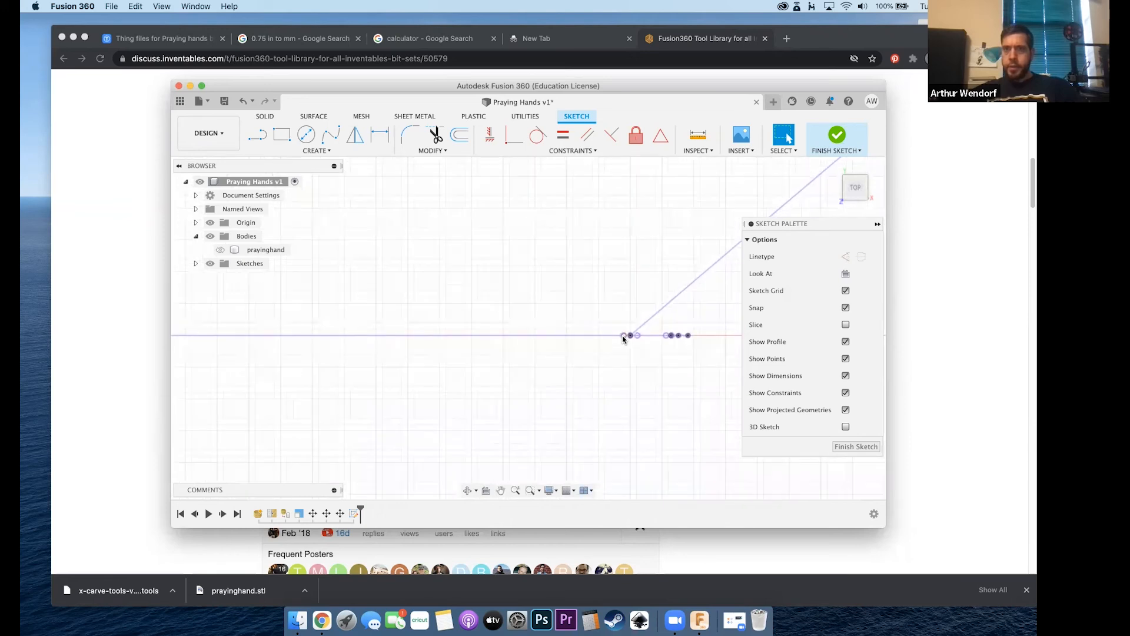
{"action": "scroll", "coordinate": [677, 338], "scroll_direction": "up", "scroll_amount": 5}
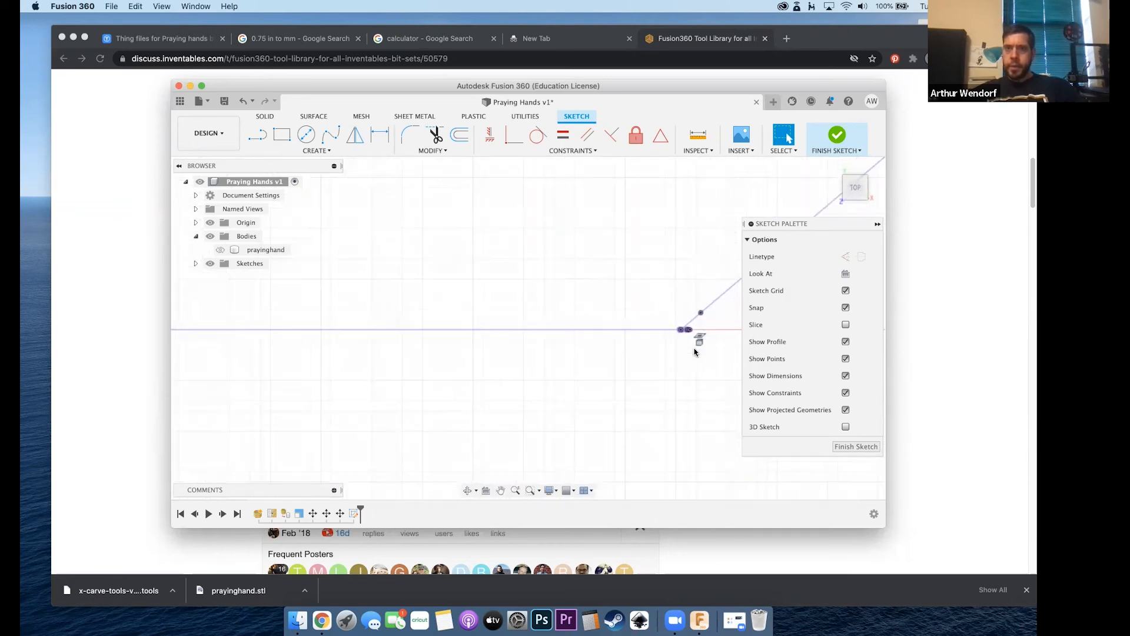
{"action": "scroll", "coordinate": [645, 348], "scroll_direction": "up", "scroll_amount": 5}
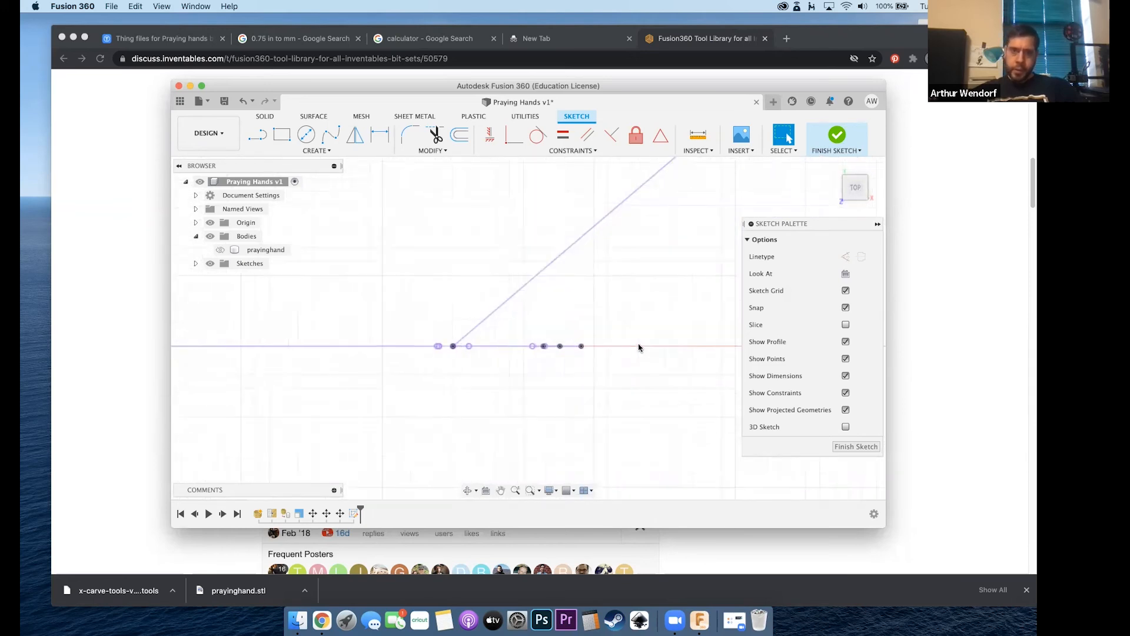
{"action": "left_click_drag", "start_coordinate": [530, 376], "coordinate": [495, 390]}
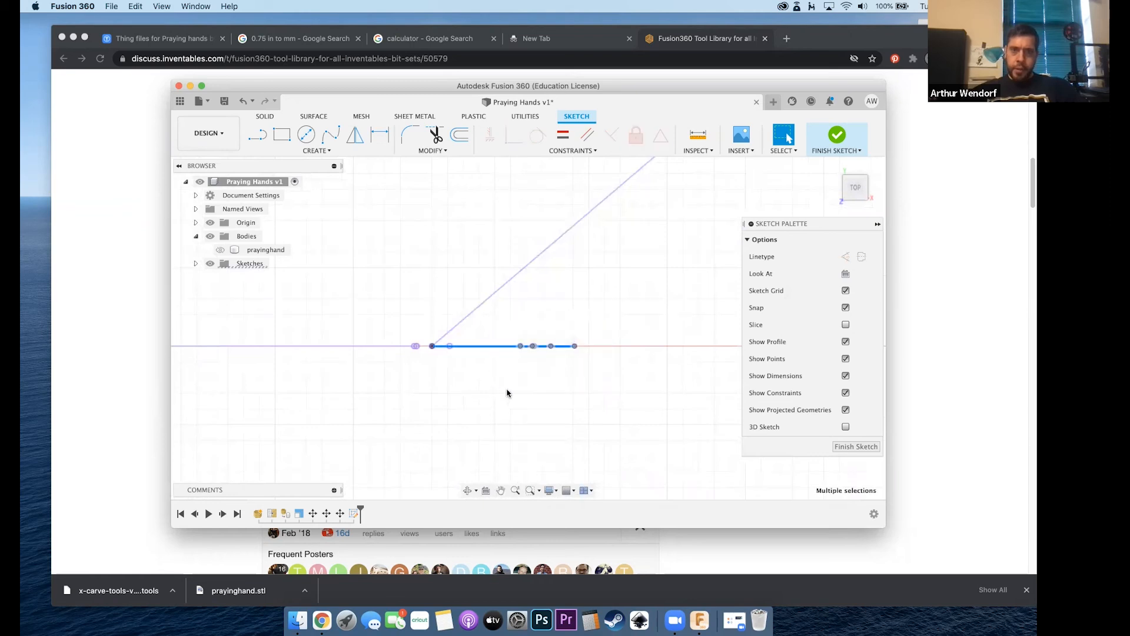
{"action": "key", "text": "Delete"}
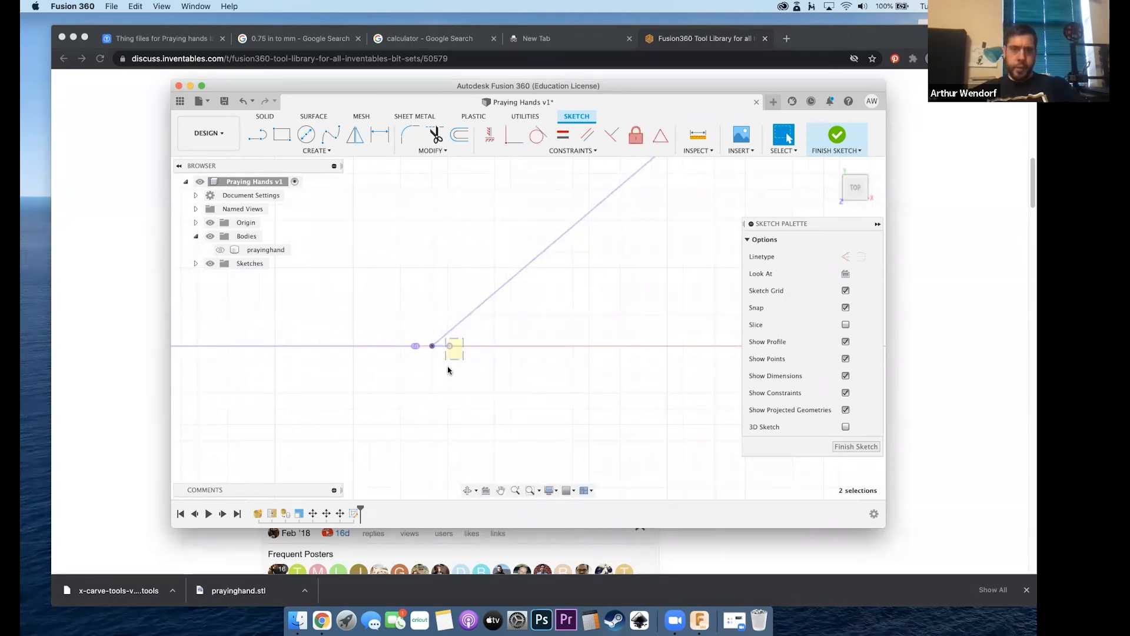
{"action": "key", "text": "Delete"}
{"action": "left_click_drag", "start_coordinate": [421, 330], "coordinate": [396, 368]}
{"action": "key", "text": "Delete"}
{"action": "scroll", "coordinate": [541, 336], "scroll_direction": "up", "scroll_amount": 5}
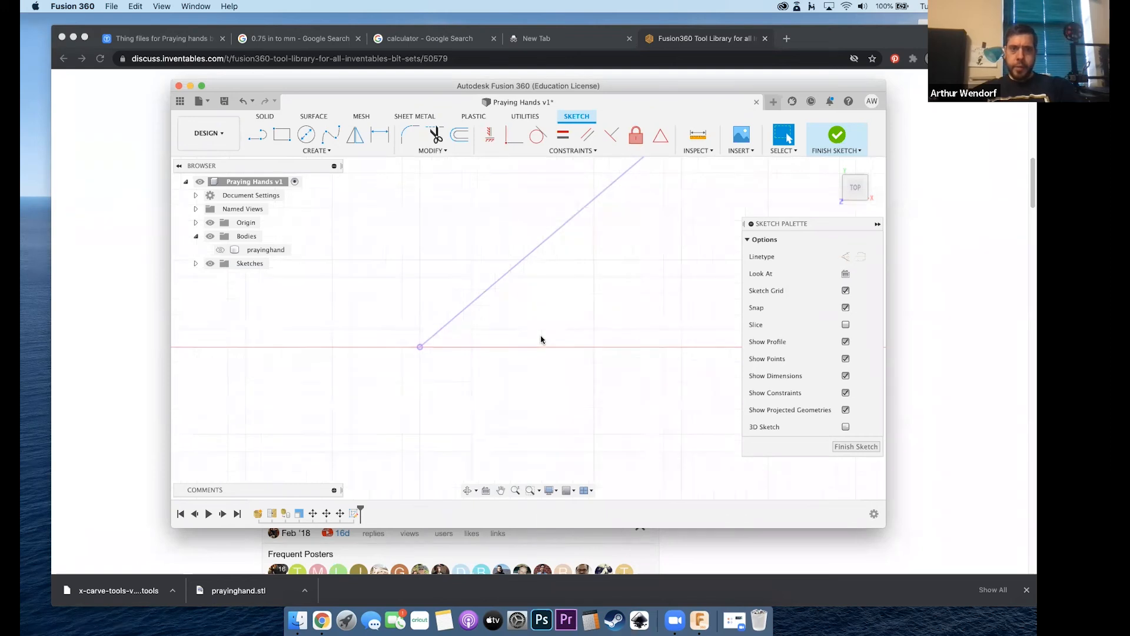
- Delete the leftover horizontal projected segments at the left wrist's outer bottom corner
{"action": "scroll", "coordinate": [542, 339], "scroll_direction": "down", "scroll_amount": 5}
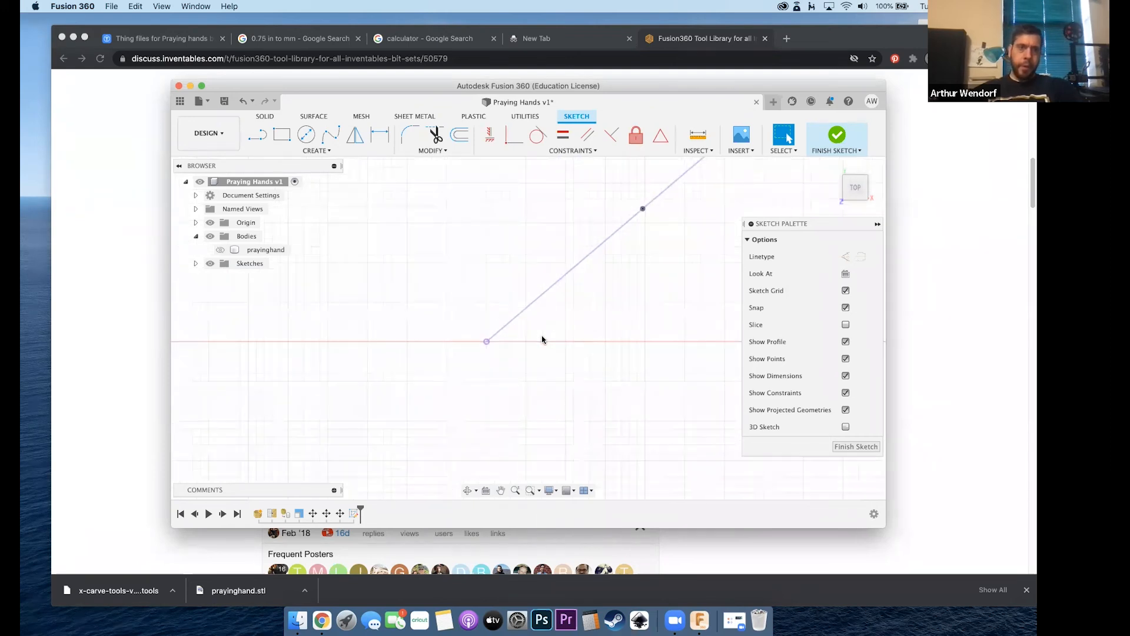
{"action": "scroll", "coordinate": [539, 342], "scroll_direction": "up", "scroll_amount": 10}
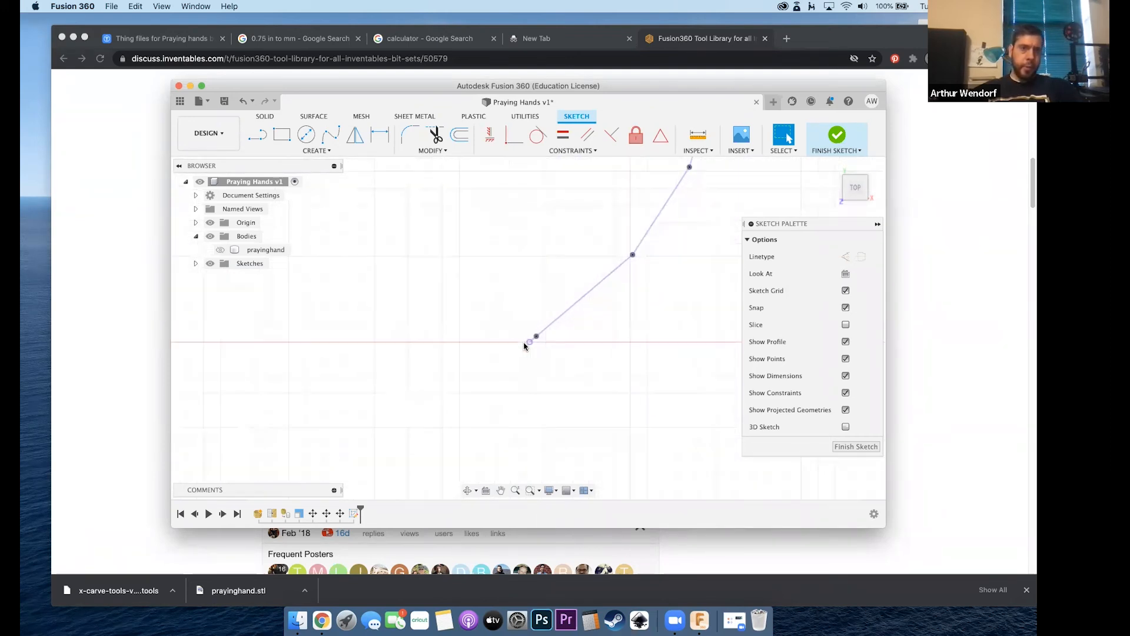
{"action": "scroll", "coordinate": [318, 343], "scroll_direction": "up", "scroll_amount": 10}
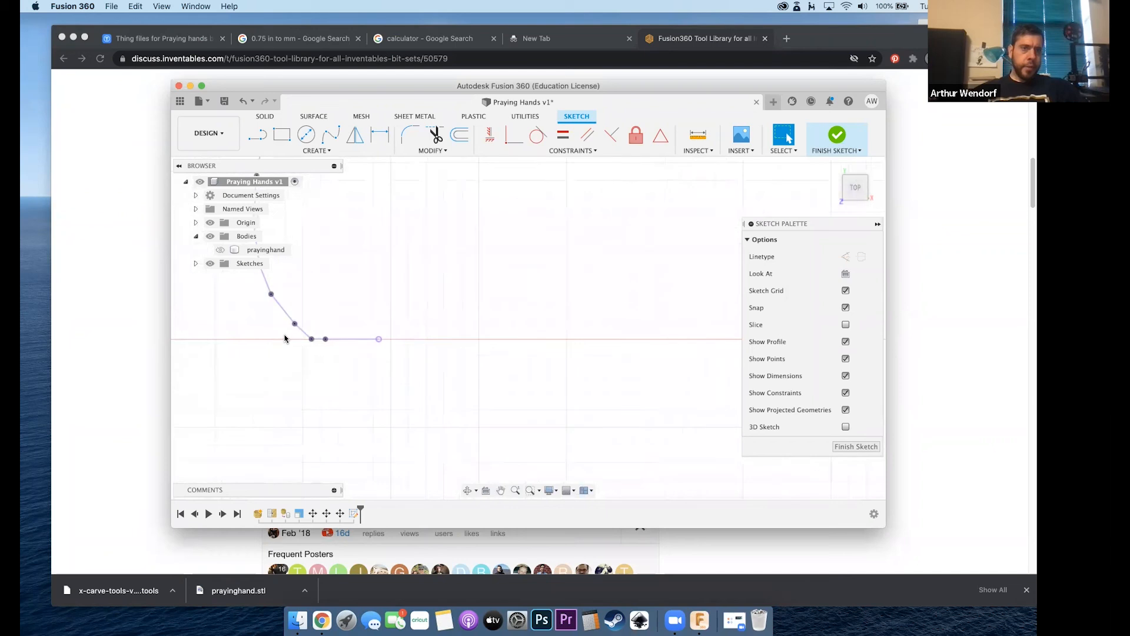
{"action": "scroll", "coordinate": [323, 344], "scroll_direction": "up", "scroll_amount": 4}
{"action": "scroll", "coordinate": [338, 345], "scroll_direction": "down", "scroll_amount": 5}
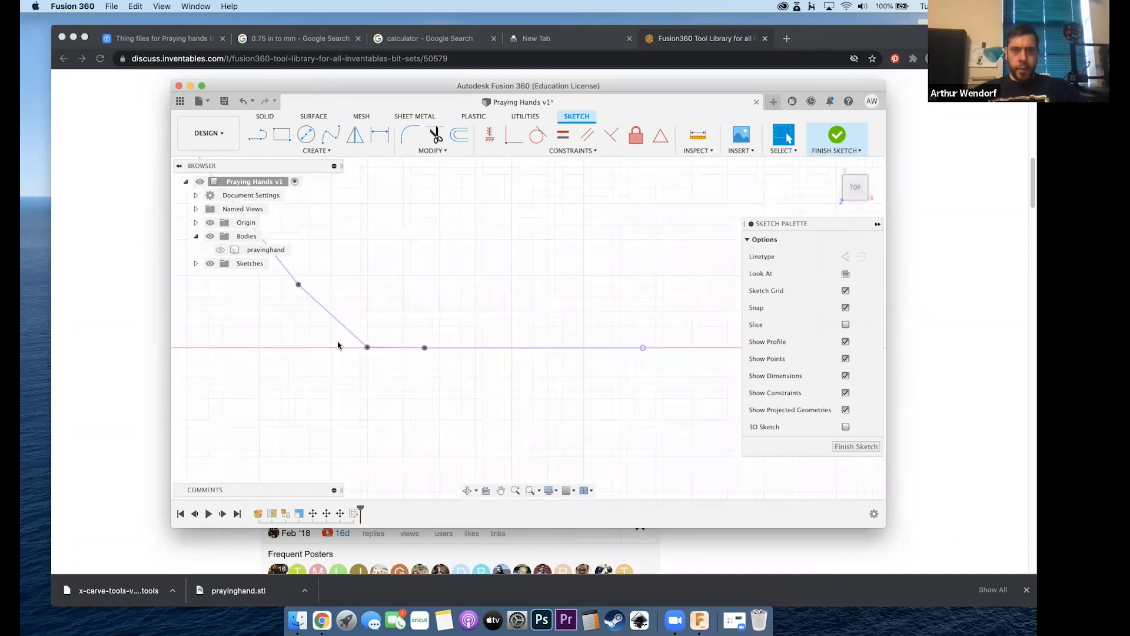
{"action": "mouse_move", "coordinate": [594, 307]}
{"action": "left_mouse_down"}
{"action": "mouse_move", "coordinate": [443, 383]}
{"action": "mouse_move", "coordinate": [384, 391]}
{"action": "left_mouse_up"}
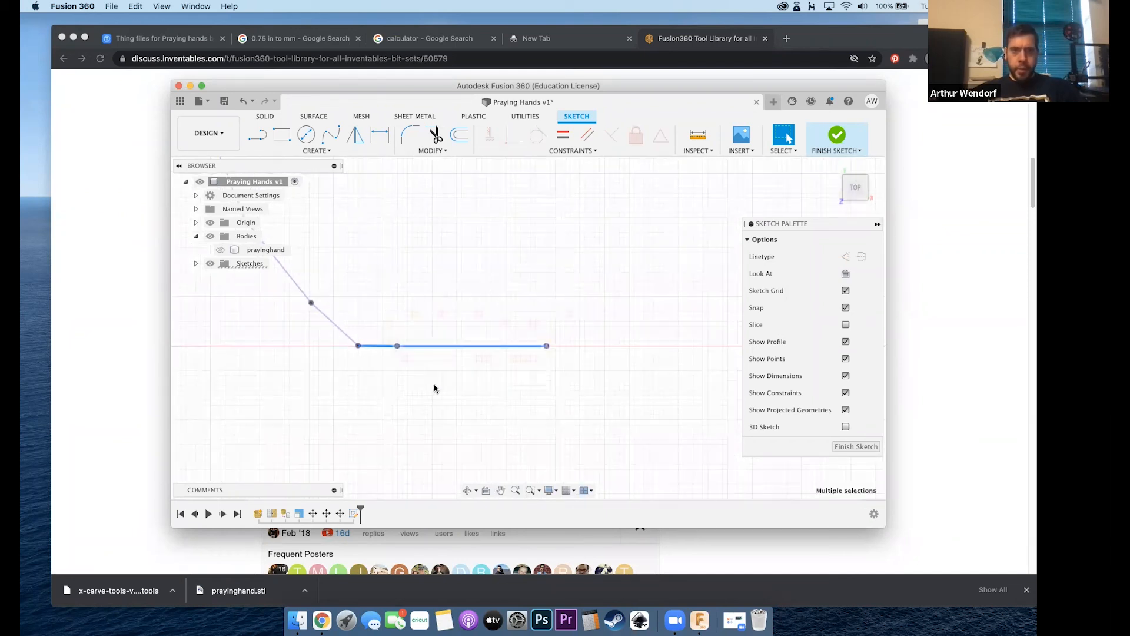
{"action": "key", "text": "Delete"}
{"action": "scroll", "coordinate": [338, 378], "scroll_direction": "down", "scroll_amount": 5}
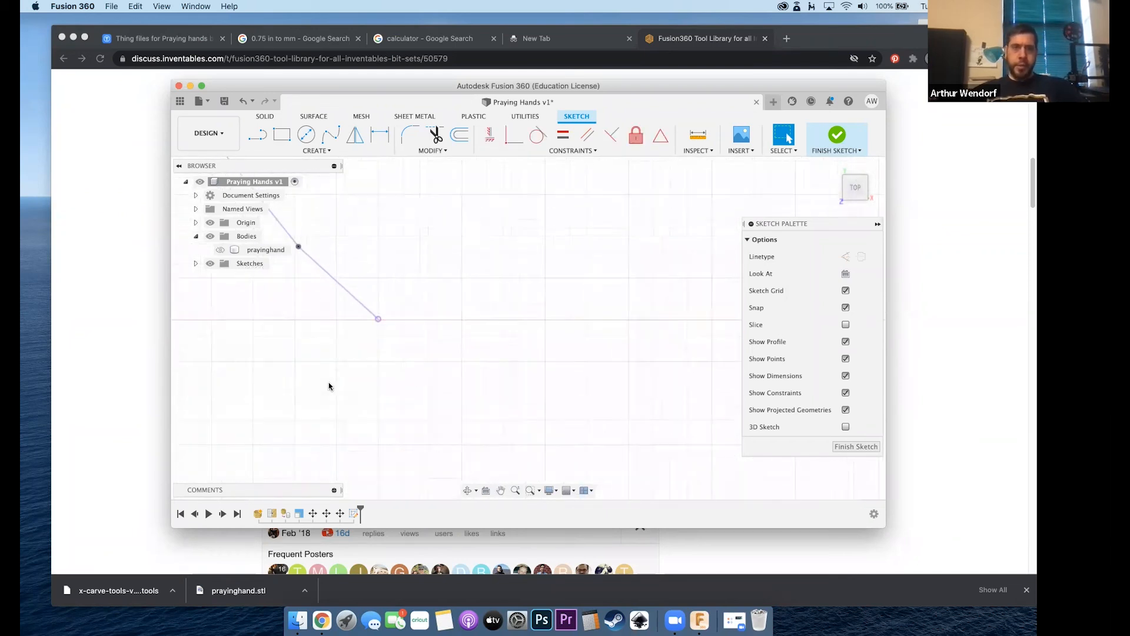
- Draw a single line closing the left wrist's base, from its outer bottom corner to the left corner of the notch
{"action": "scroll", "coordinate": [328, 373], "scroll_direction": "down", "scroll_amount": 2}
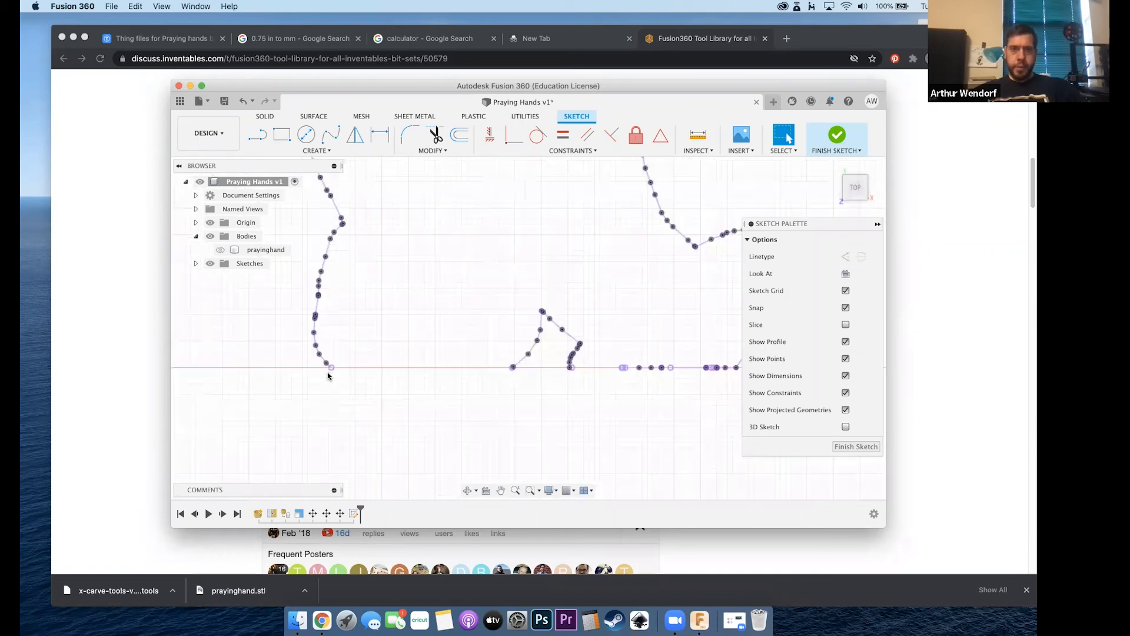
{"action": "left_click", "coordinate": [258, 135]}
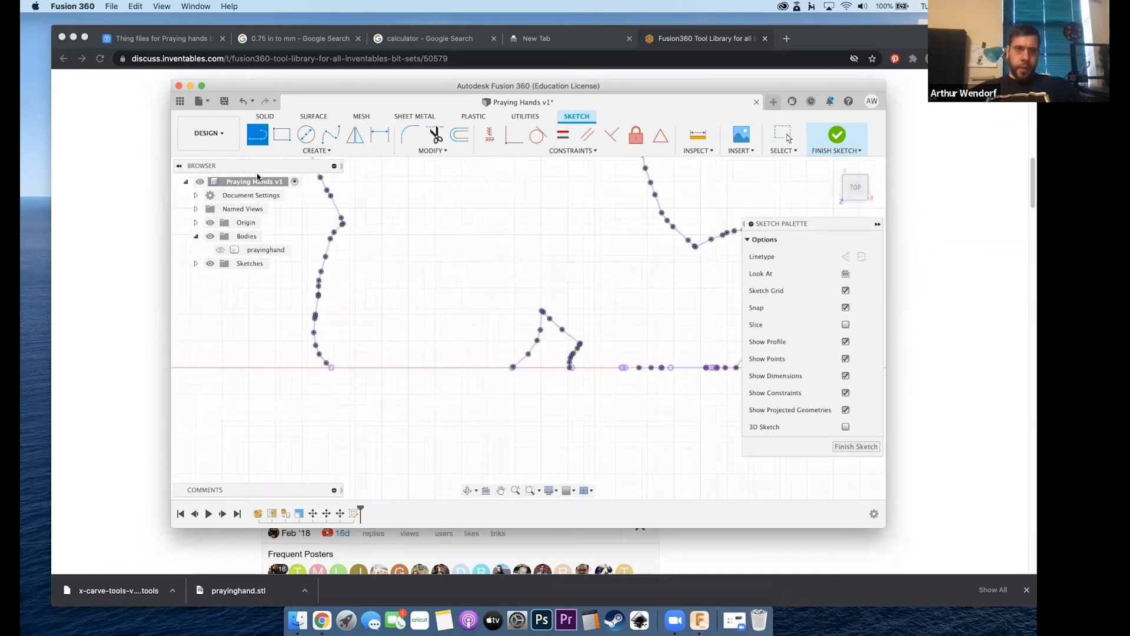
{"action": "left_click", "coordinate": [331, 369]}
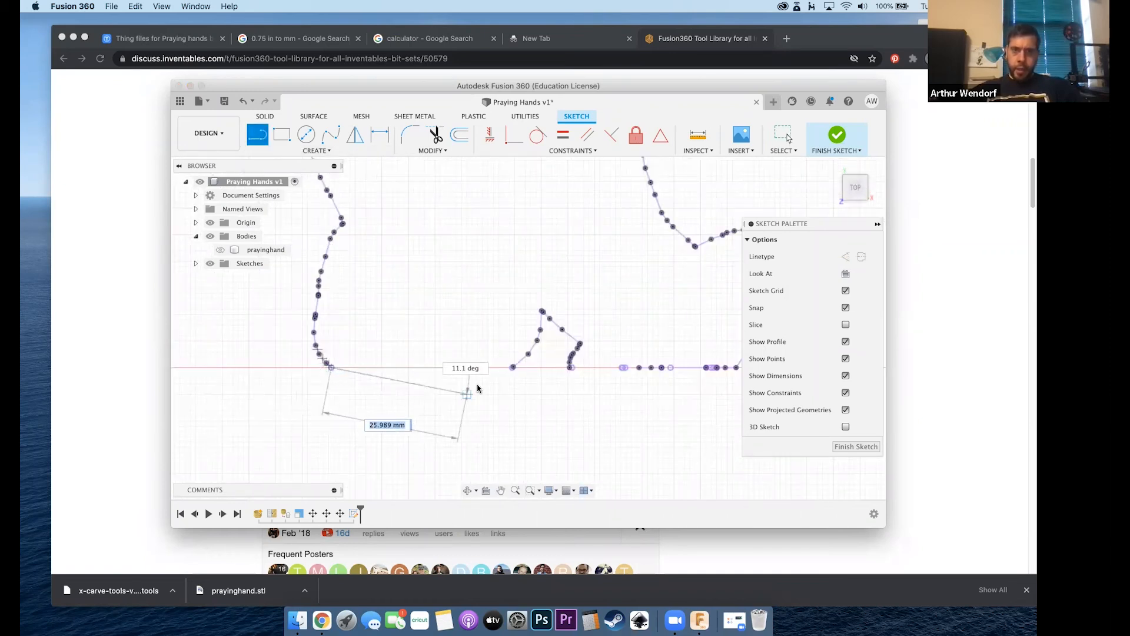
{"action": "scroll", "coordinate": [506, 367], "scroll_direction": "up", "scroll_amount": 1}
{"action": "scroll", "coordinate": [510, 367], "scroll_direction": "up", "scroll_amount": 5}
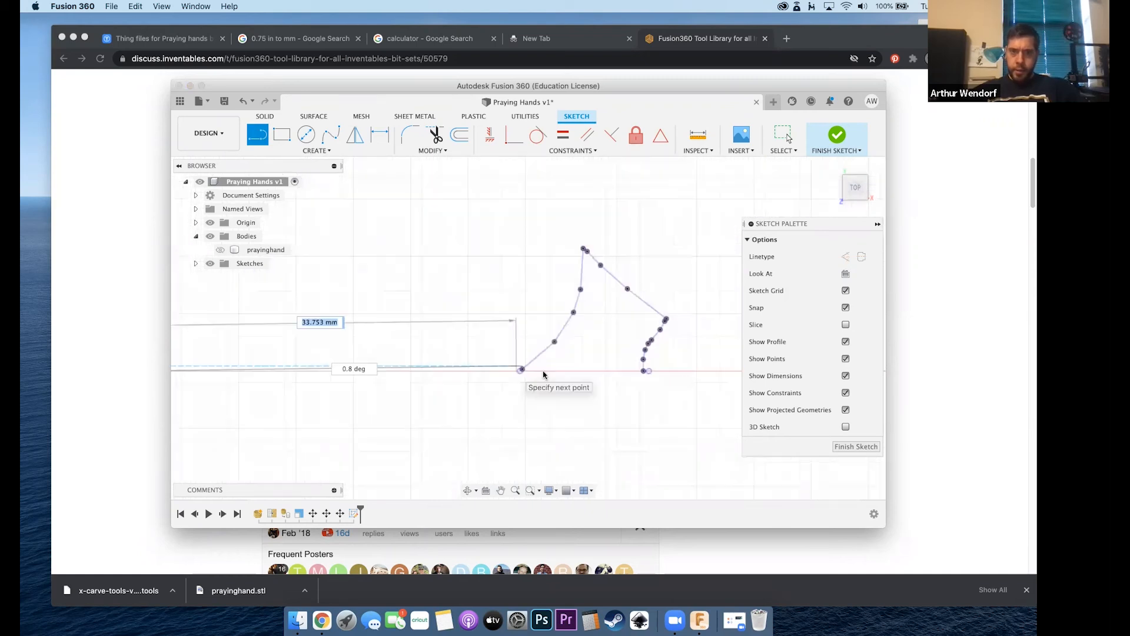
{"action": "left_click", "coordinate": [510, 352]}
{"action": "scroll", "coordinate": [437, 389], "scroll_direction": "up", "scroll_amount": 3}
{"action": "scroll", "coordinate": [437, 388], "scroll_direction": "down", "scroll_amount": 5}
{"action": "scroll", "coordinate": [383, 373], "scroll_direction": "down", "scroll_amount": 5}
{"action": "scroll", "coordinate": [542, 354], "scroll_direction": "up", "scroll_amount": 3}
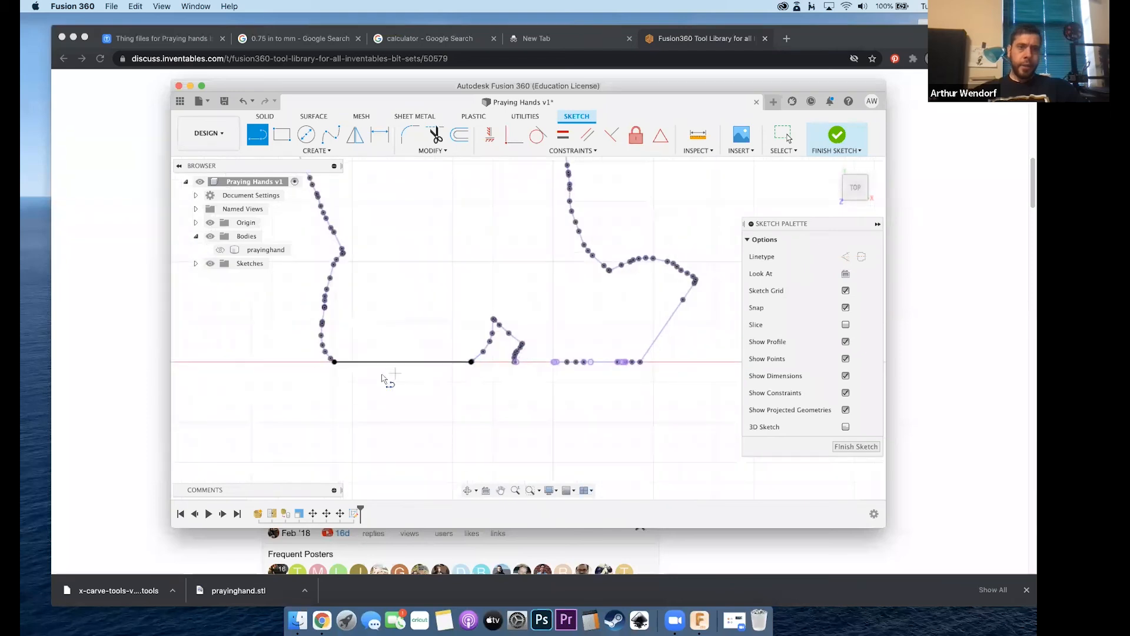
{"action": "scroll", "coordinate": [611, 362], "scroll_direction": "up", "scroll_amount": 4}
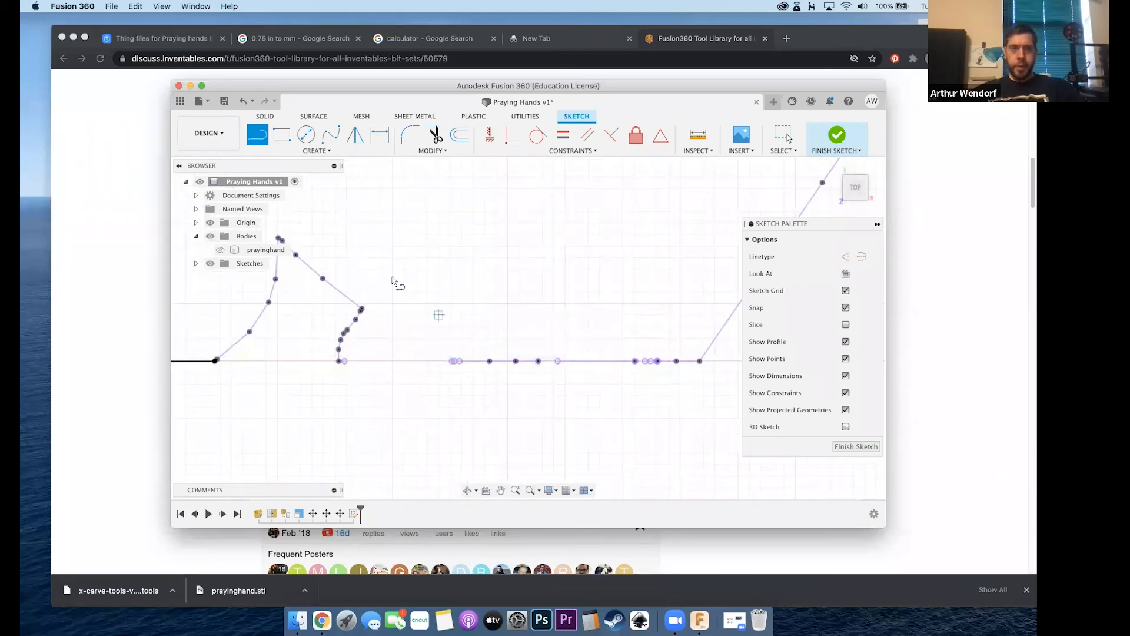
{"action": "key", "text": "Escape"}
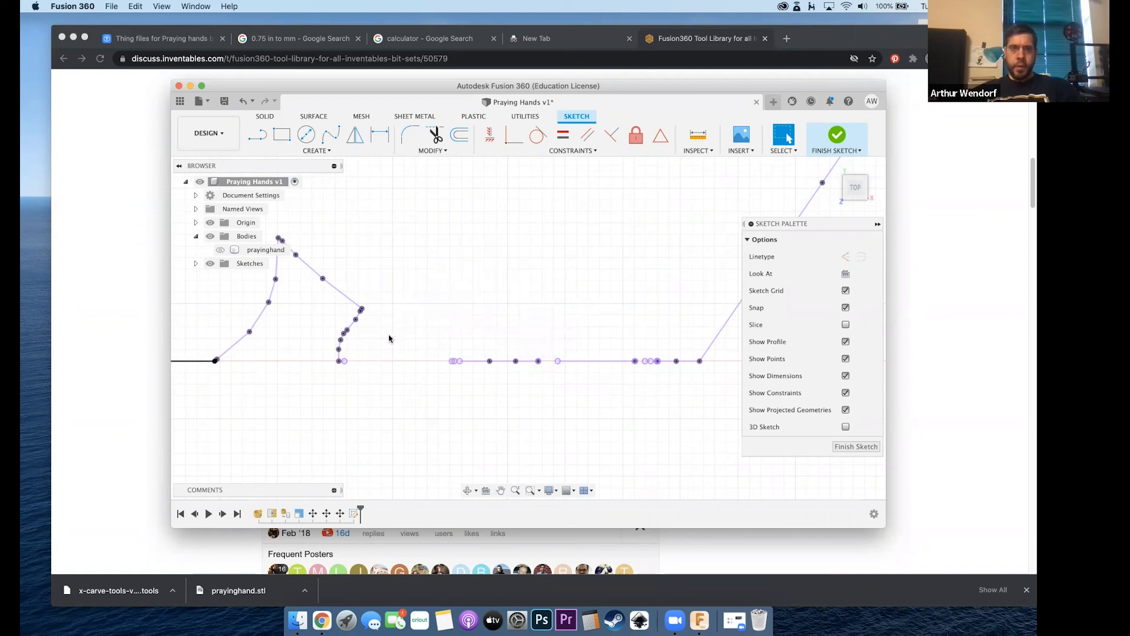
- Delete all the fragmented projected segments along the right wrist's bottom edge
{"action": "mouse_move", "coordinate": [395, 341]}
{"action": "left_mouse_down"}
{"action": "mouse_move", "coordinate": [545, 384]}
{"action": "mouse_move", "coordinate": [683, 385]}
{"action": "left_mouse_up"}
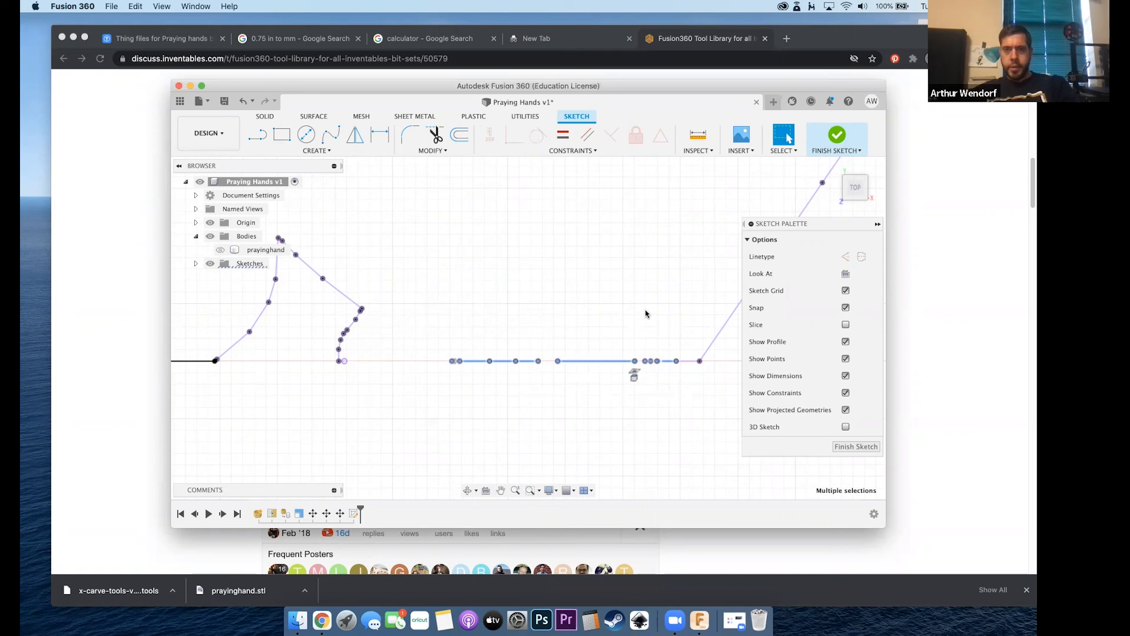
{"action": "left_click", "coordinate": [688, 326]}
{"action": "mouse_move", "coordinate": [576, 393]}
{"action": "left_mouse_down"}
{"action": "mouse_move", "coordinate": [479, 433]}
{"action": "mouse_move", "coordinate": [486, 407]}
{"action": "left_mouse_up"}
{"action": "key", "text": "Delete"}
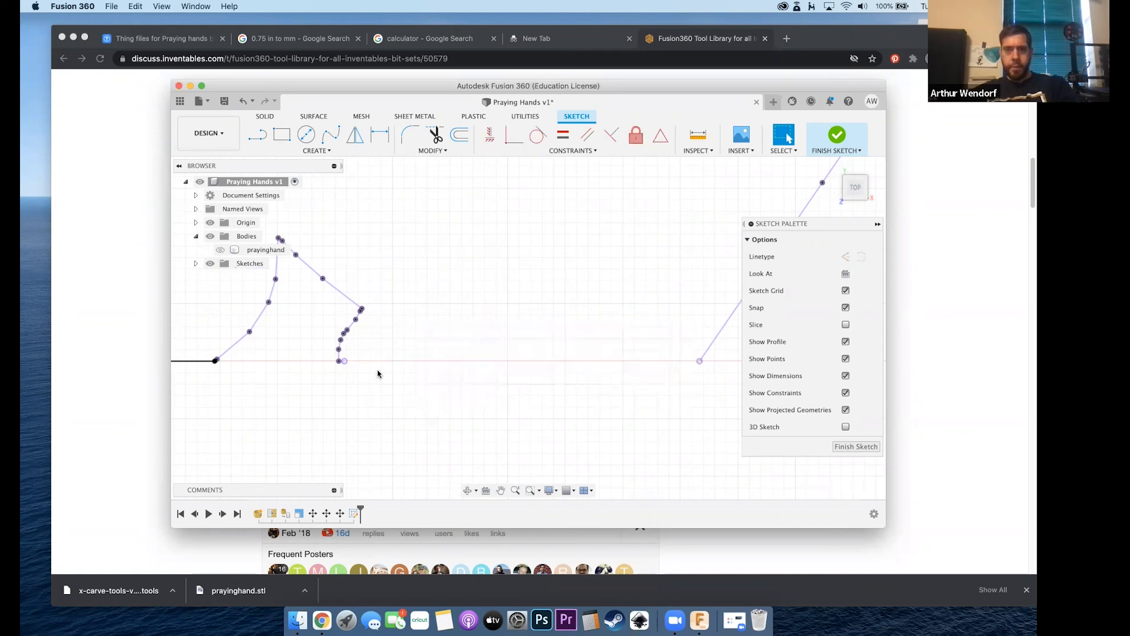
- Delete the short horizontal projected segment at the notch's right bottom corner
{"action": "scroll", "coordinate": [332, 370], "scroll_direction": "up", "scroll_amount": 5}
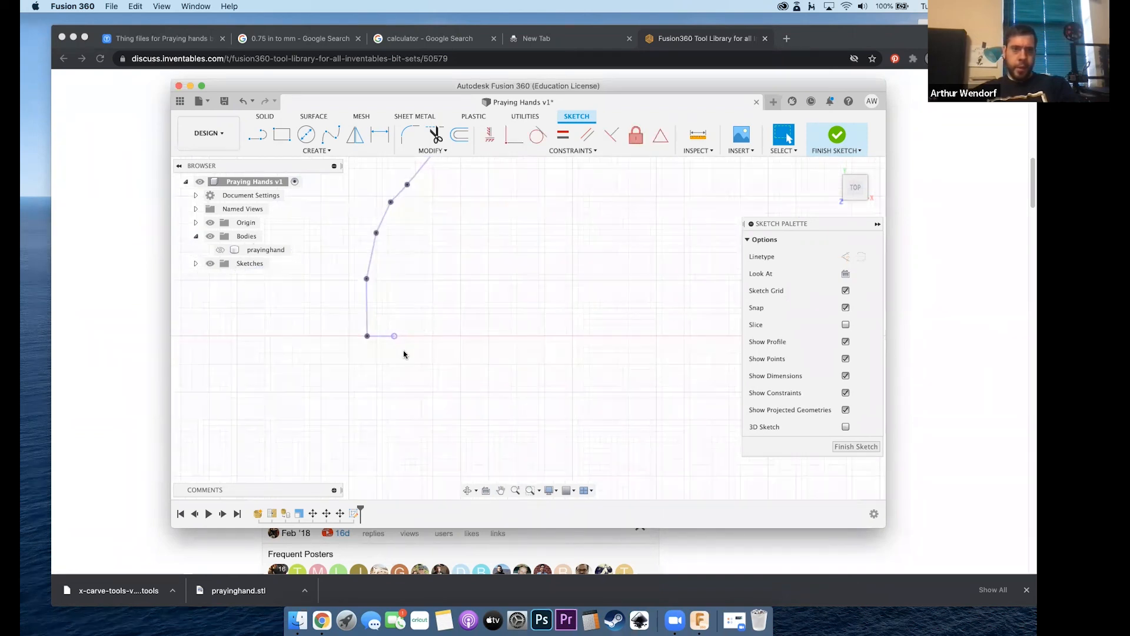
{"action": "left_click_drag", "start_coordinate": [391, 367], "coordinate": [391, 378]}
{"action": "key", "text": "Delete"}
{"action": "scroll", "coordinate": [363, 371], "scroll_direction": "up", "scroll_amount": 1}
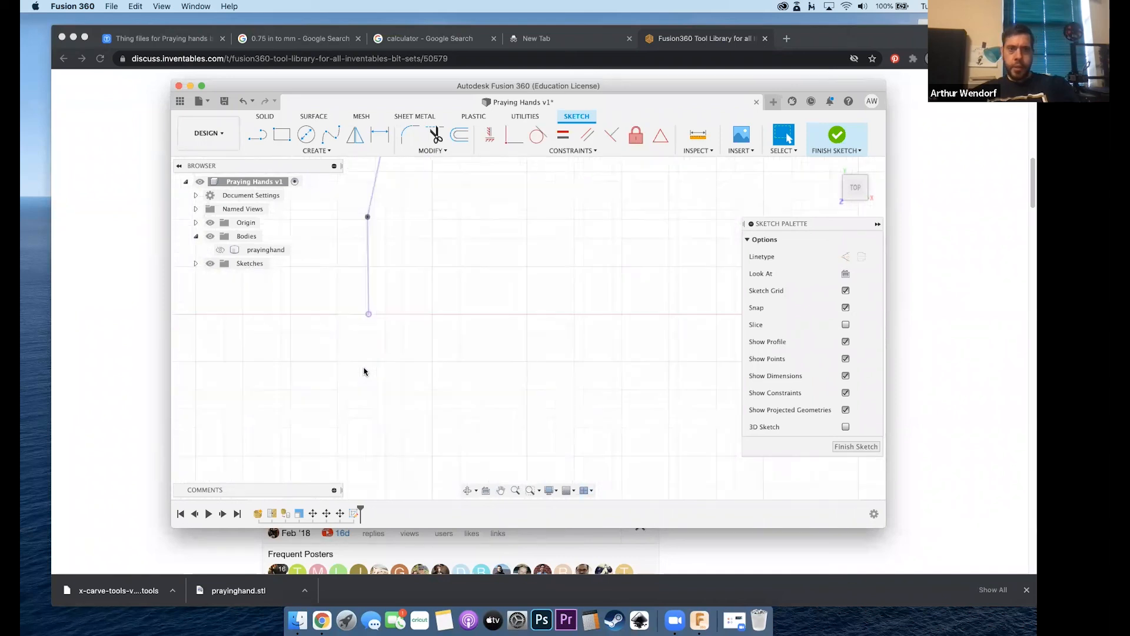
- Draw a line between the notch's right bottom corner and the right wrist's outer bottom corner to close the outline
{"action": "scroll", "coordinate": [359, 352], "scroll_direction": "down", "scroll_amount": 5}
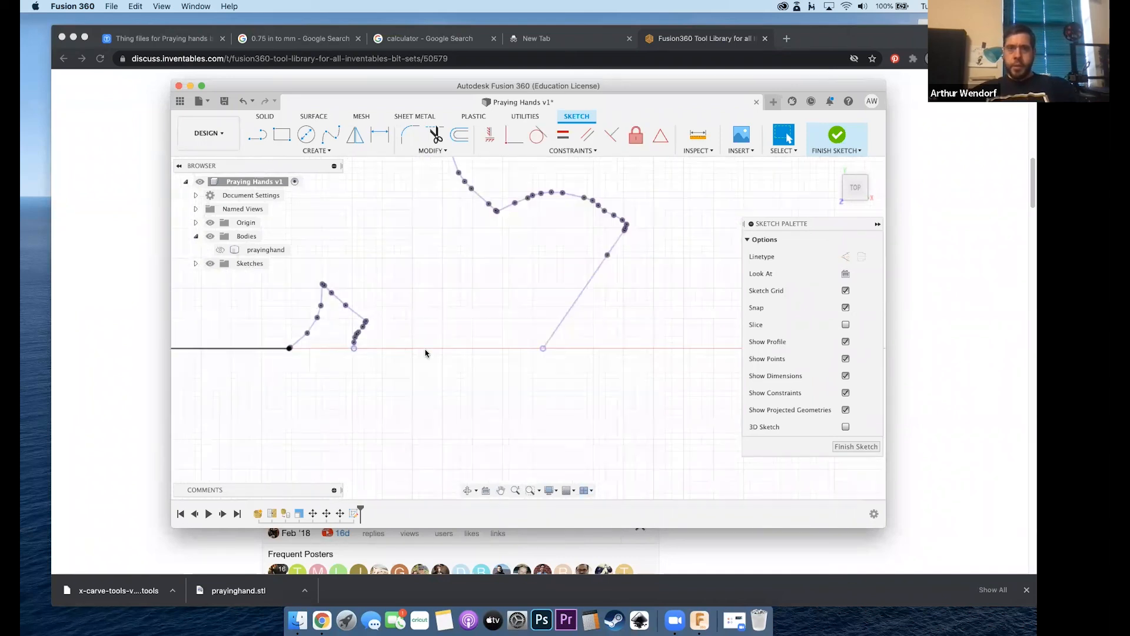
{"action": "key", "text": "l"}
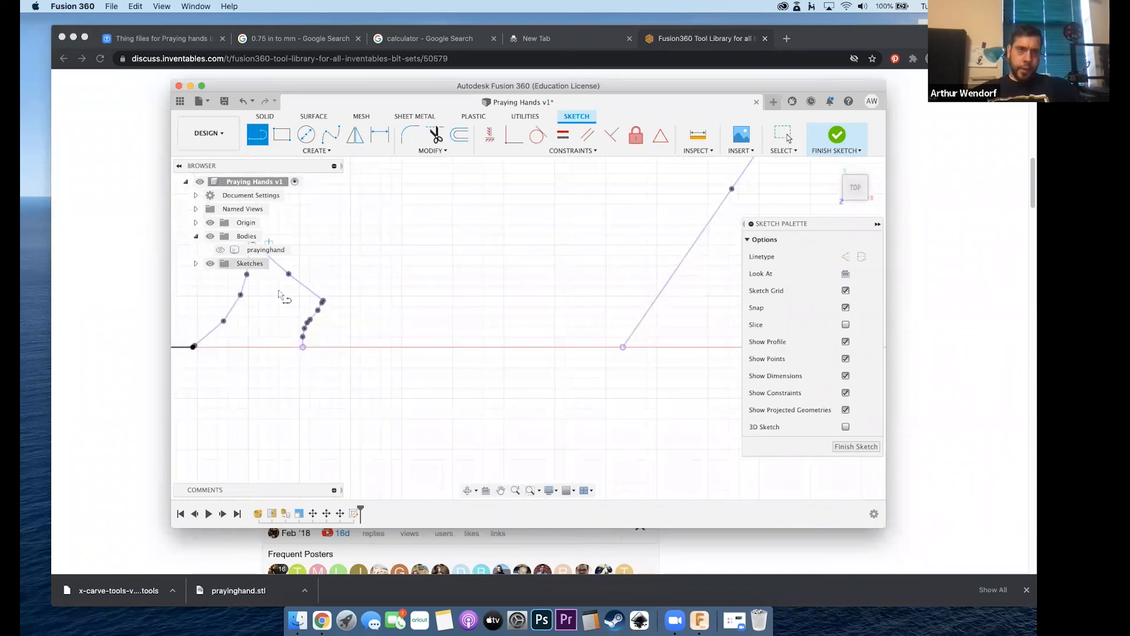
{"action": "left_click", "coordinate": [623, 347]}
{"action": "scroll", "coordinate": [618, 433], "scroll_direction": "down", "scroll_amount": 4}
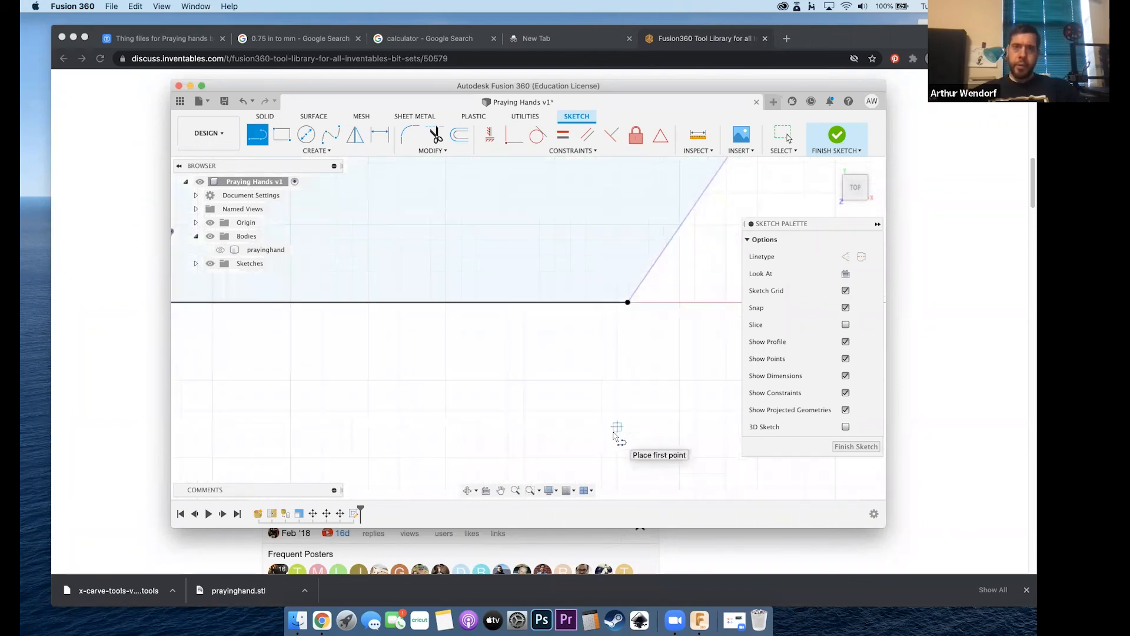
{"action": "scroll", "coordinate": [554, 423], "scroll_direction": "down", "scroll_amount": 4}
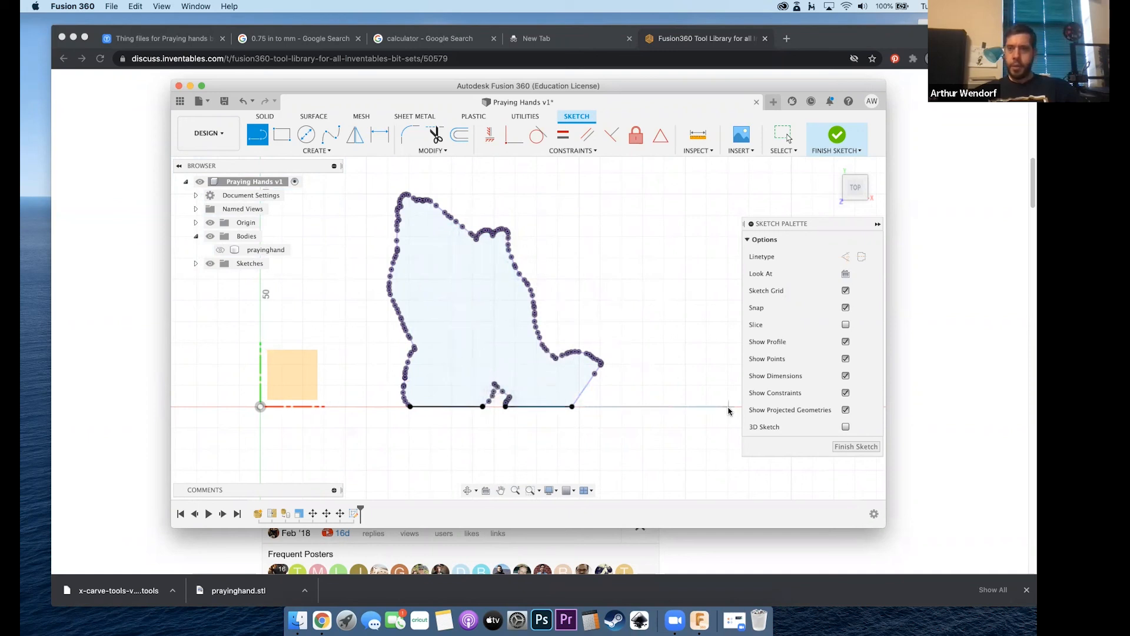
- Finish the outline sketch and make the hidden prayinghand body visible again alongside its projected profile
{"action": "left_click", "coordinate": [857, 447]}
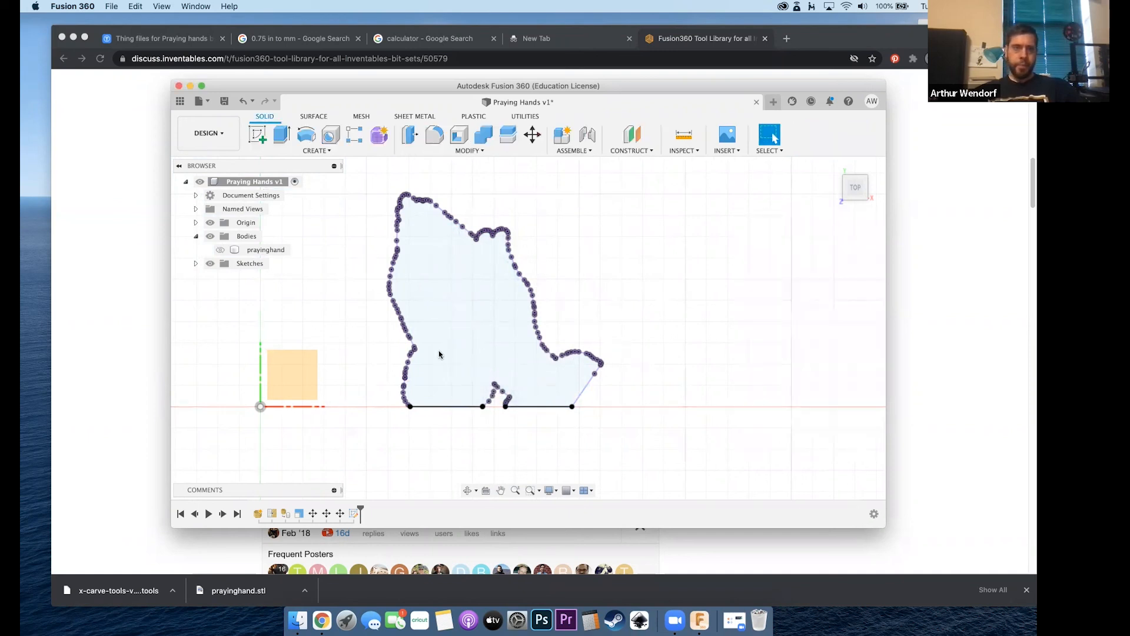
{"action": "left_click", "coordinate": [220, 249]}
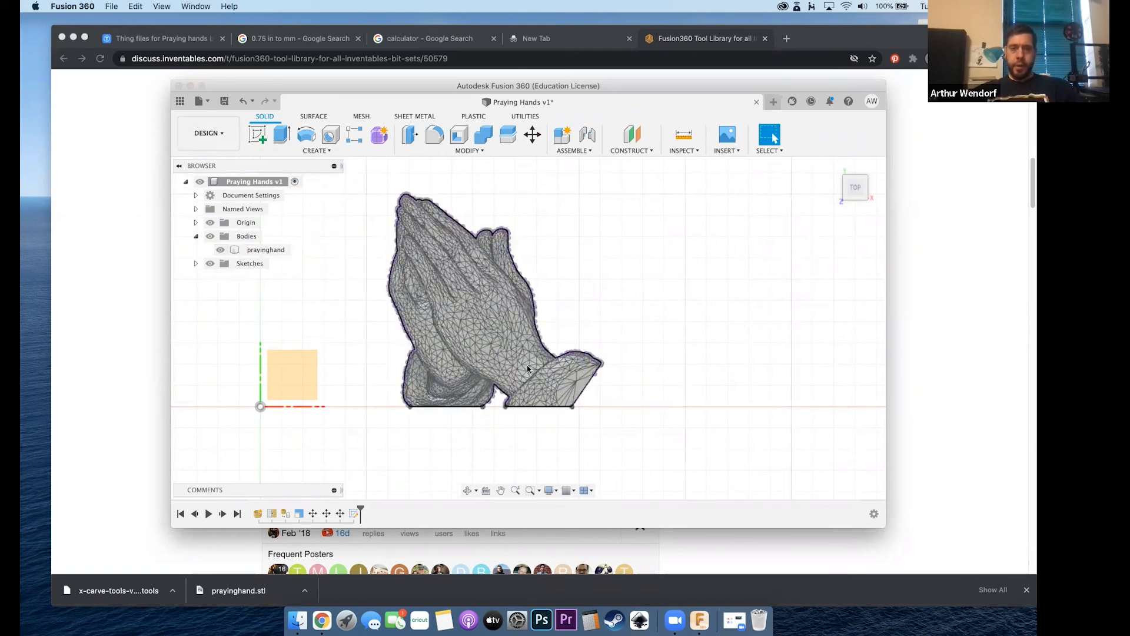
{"action": "left_click", "coordinate": [468, 490]}
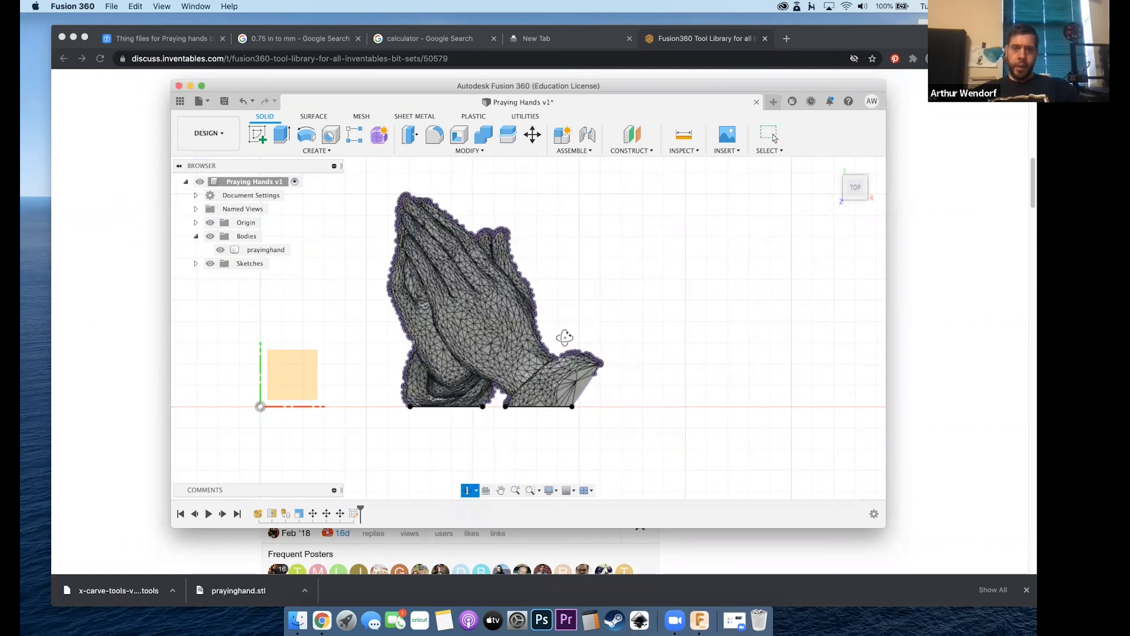
{"action": "left_click_drag", "start_coordinate": [599, 338], "coordinate": [483, 403]}
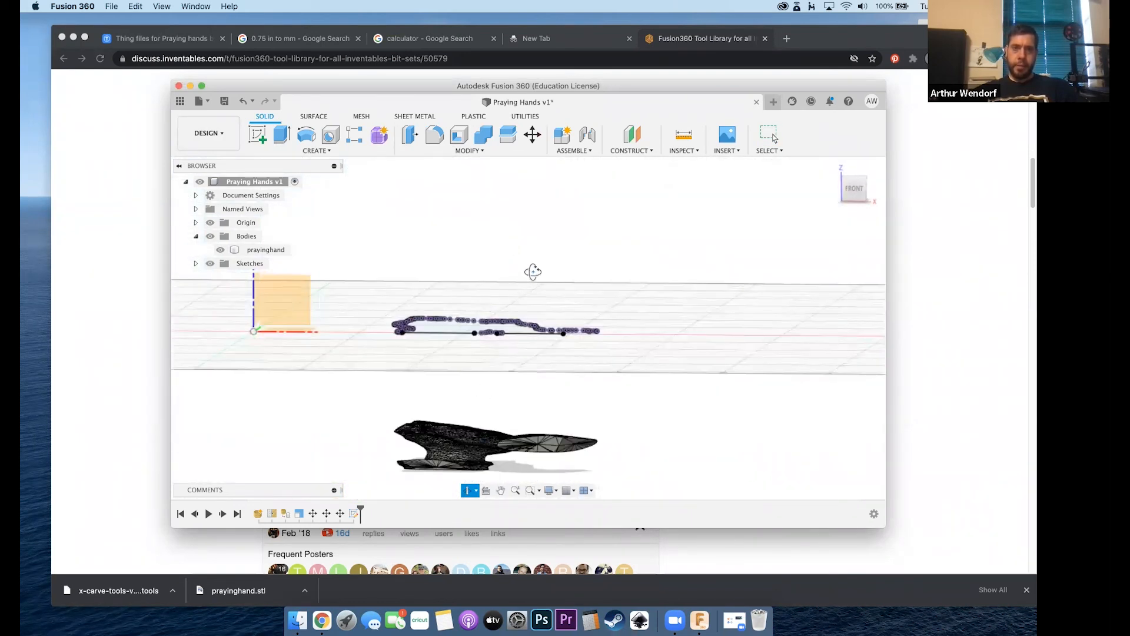
{"action": "left_click_drag", "start_coordinate": [545, 281], "coordinate": [554, 350]}
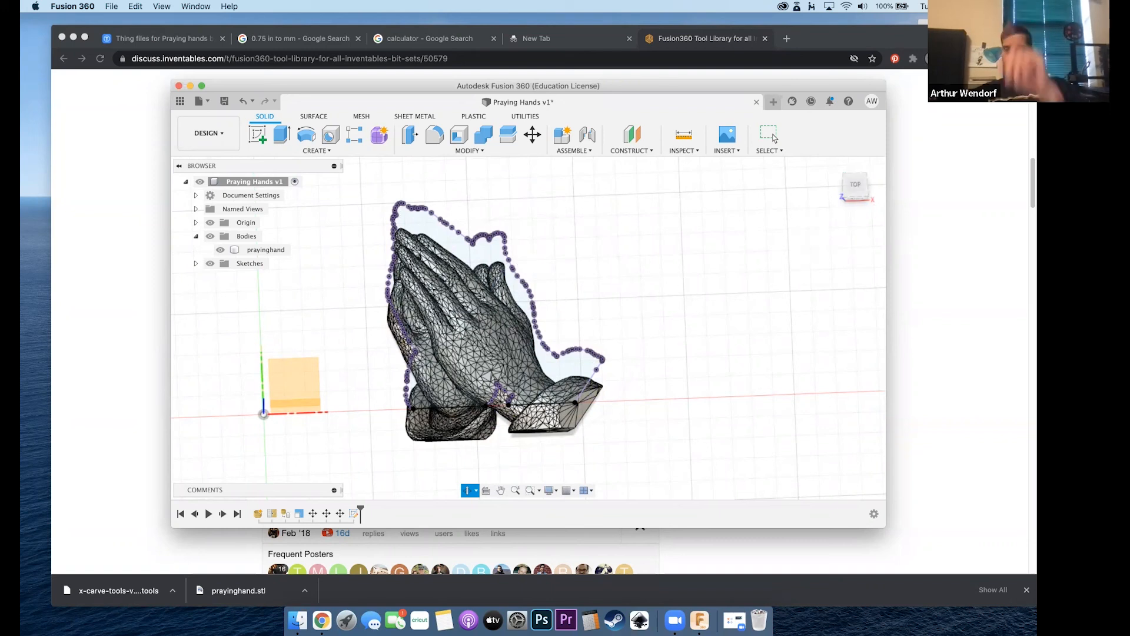
{"action": "key", "text": "Escape"}
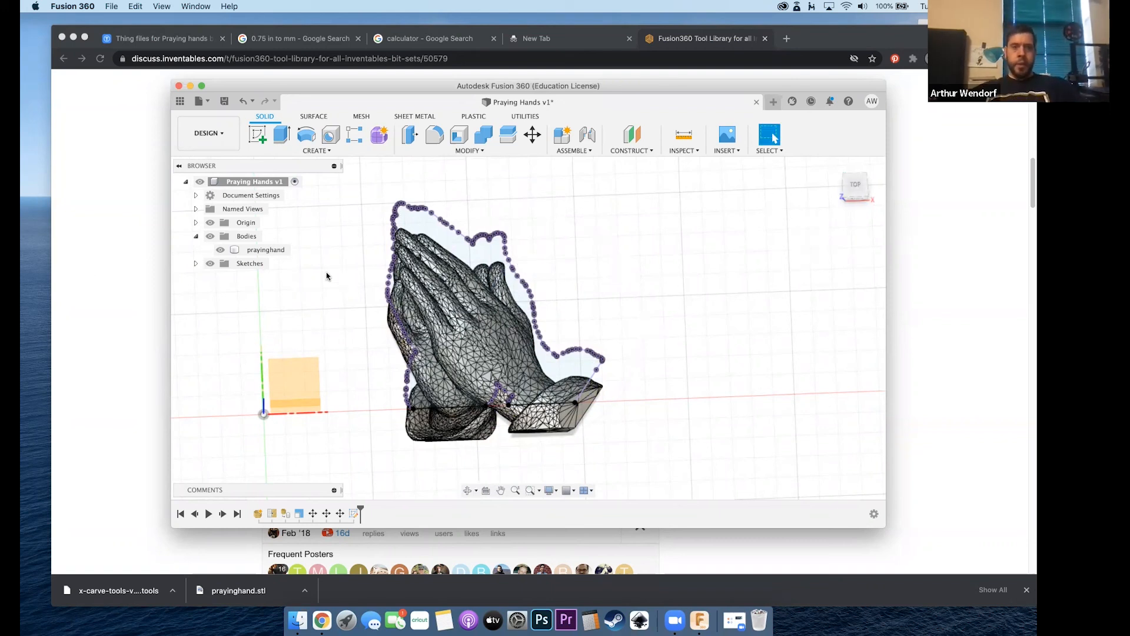